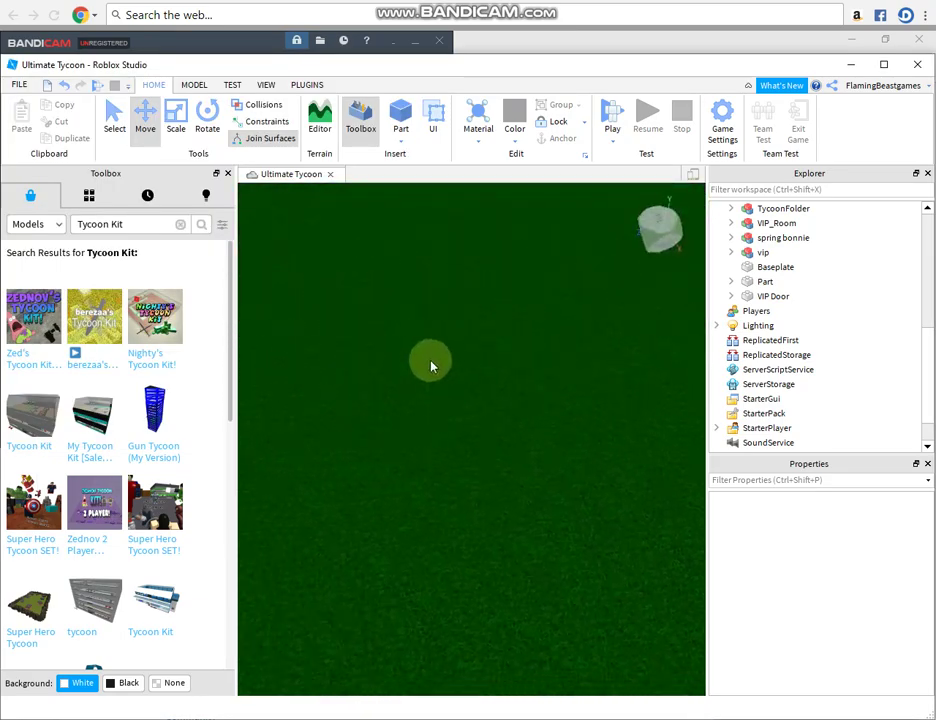
Look over the existing tycoons and surroundings on the map.
{"action": "right_click_drag", "start_coordinate": [431, 366], "coordinate": [583, 191]}
{"action": "key", "text": "w"}
{"action": "key", "text": "w"}
{"action": "key", "text": "s"}
{"action": "key", "text": "w"}
{"action": "key", "text": "w"}
{"action": "key", "text": "s"}
{"action": "key", "text": "s"}
{"action": "key", "text": "w"}
{"action": "key", "text": "s"}
{"action": "key", "text": "w"}
{"action": "key", "text": "s"}
{"action": "key", "text": "w"}
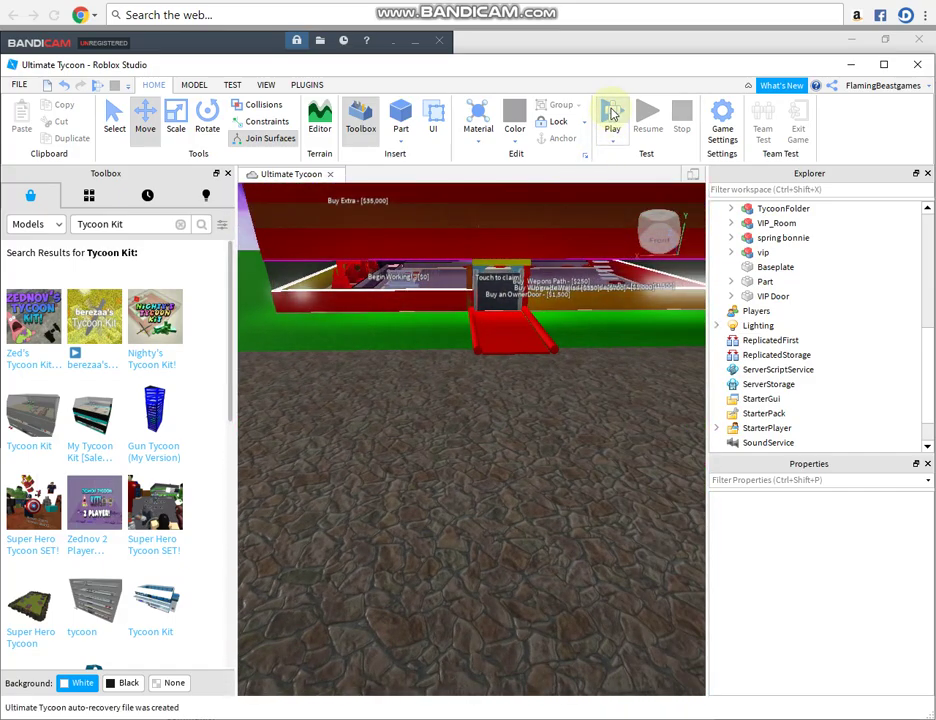
Start a play test and walk the character through the entrance of the Infected Tycoon to claim it.
{"action": "left_click", "coordinate": [612, 130]}
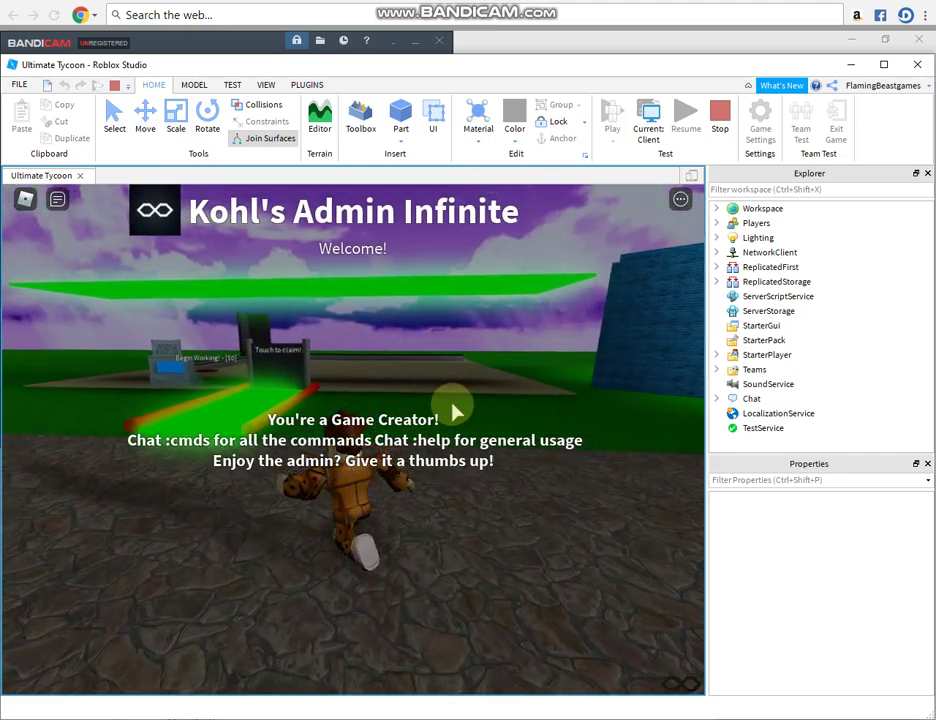
{"action": "key", "text": "w"}
{"action": "key", "text": "d"}
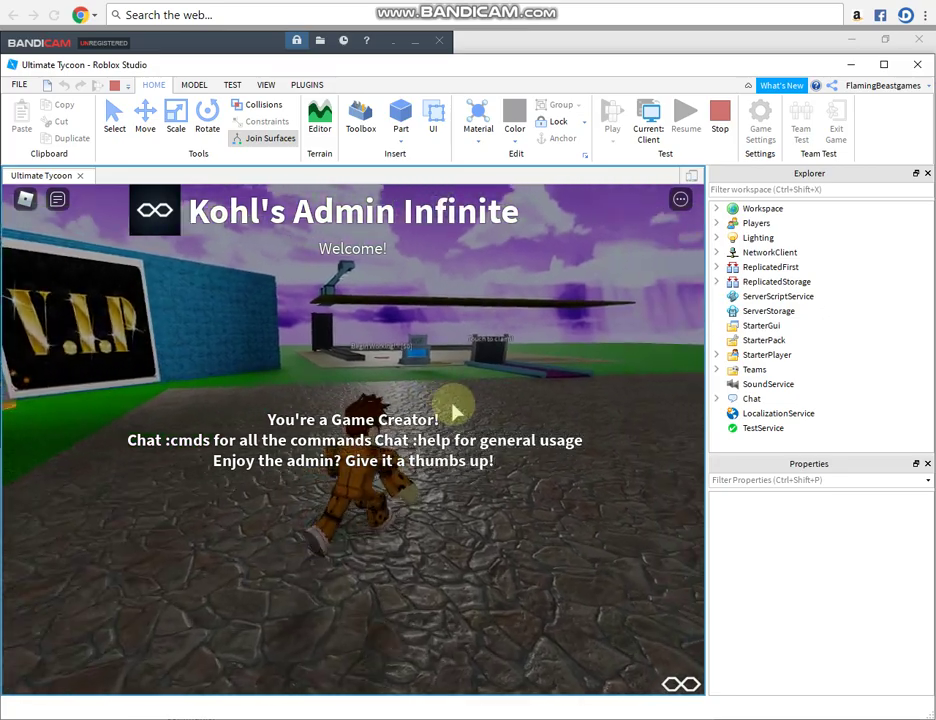
{"action": "key", "text": "w"}
{"action": "key", "text": "a"}
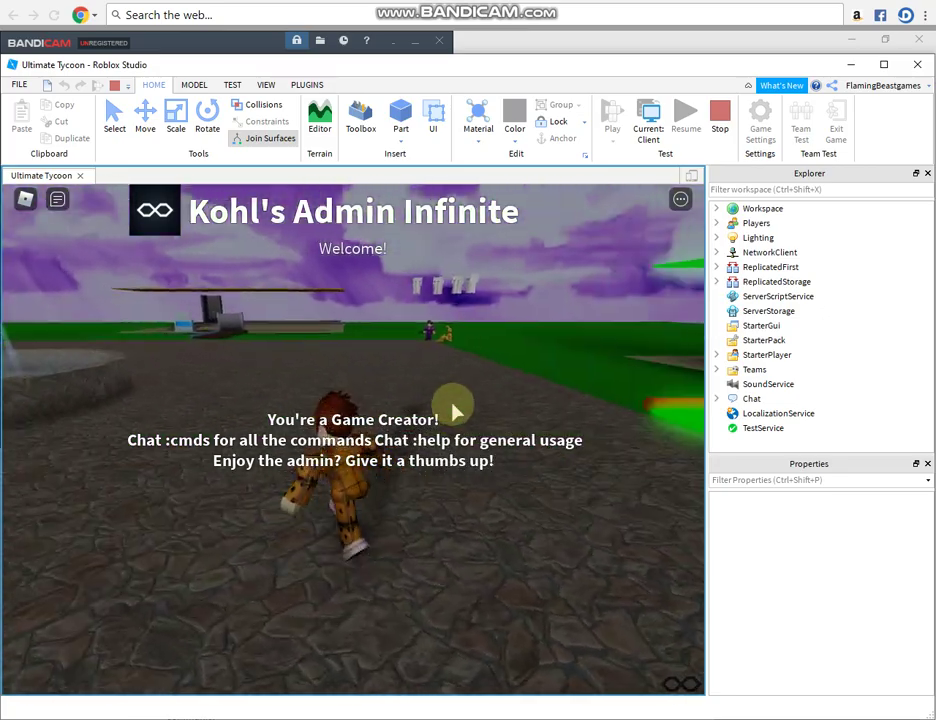
{"action": "key", "text": "w"}
{"action": "right_click_drag", "start_coordinate": [452, 410], "coordinate": [452, 410]}
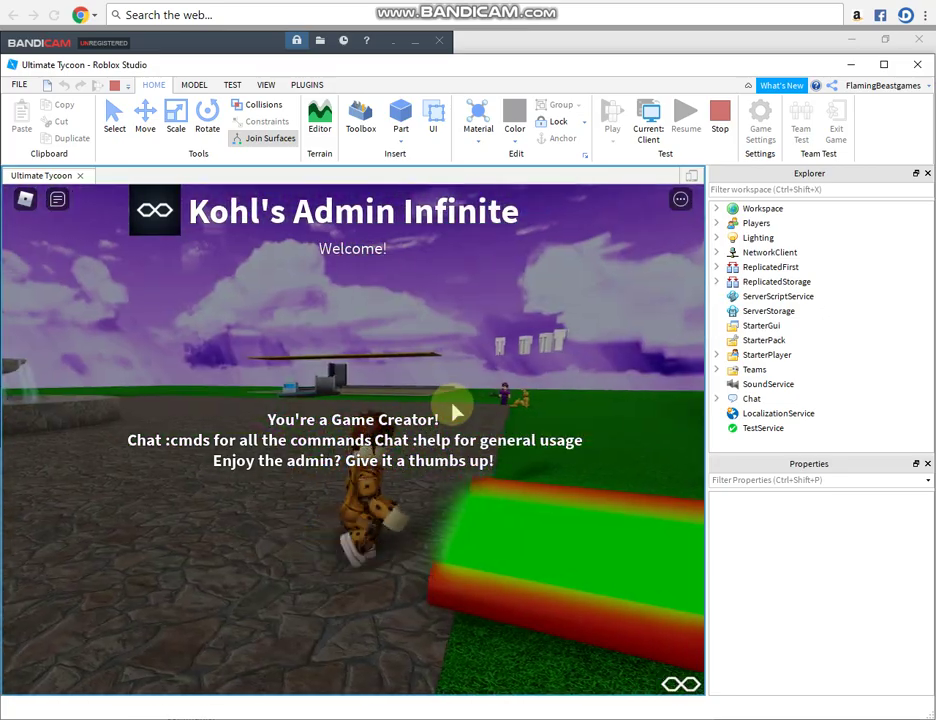
{"action": "key", "text": "d"}
{"action": "key", "text": "Tab"}
{"action": "key", "text": "a"}
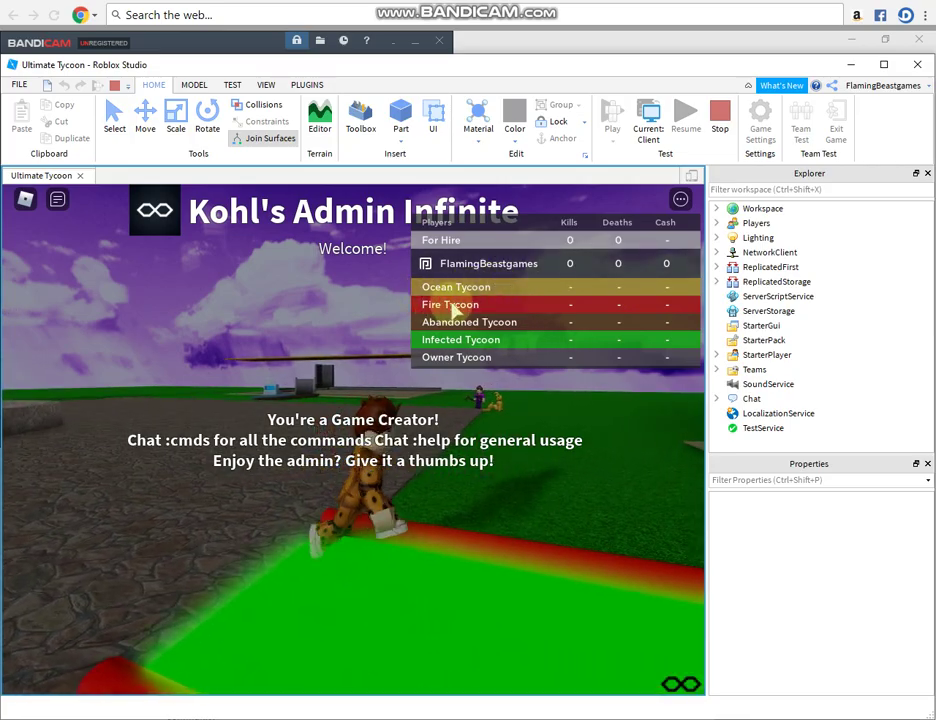
{"action": "key", "text": "d"}
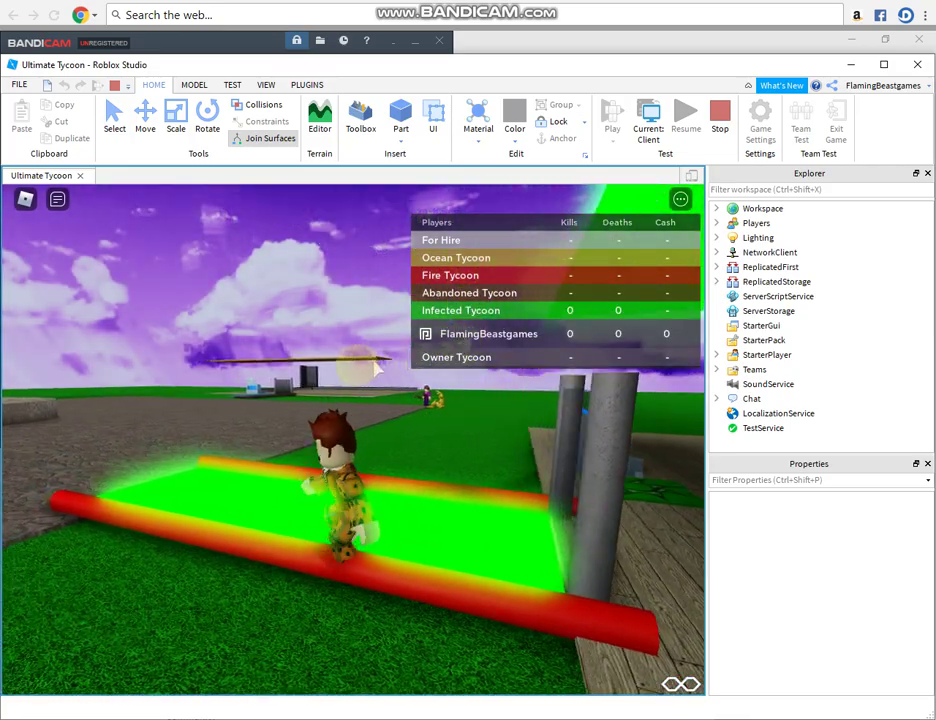
Walk into the claimed tycoon and activate Begin Working to start its first dropper.
{"action": "key", "text": "w"}
{"action": "right_click_drag", "start_coordinate": [328, 376], "coordinate": [380, 376]}
{"action": "key", "text": "w"}
{"action": "key", "text": "w"}
{"action": "key", "text": "w"}
{"action": "key", "text": "Tab"}
{"action": "key", "text": "a"}
{"action": "key", "text": "s"}
{"action": "key", "text": "a"}
{"action": "key", "text": "w"}
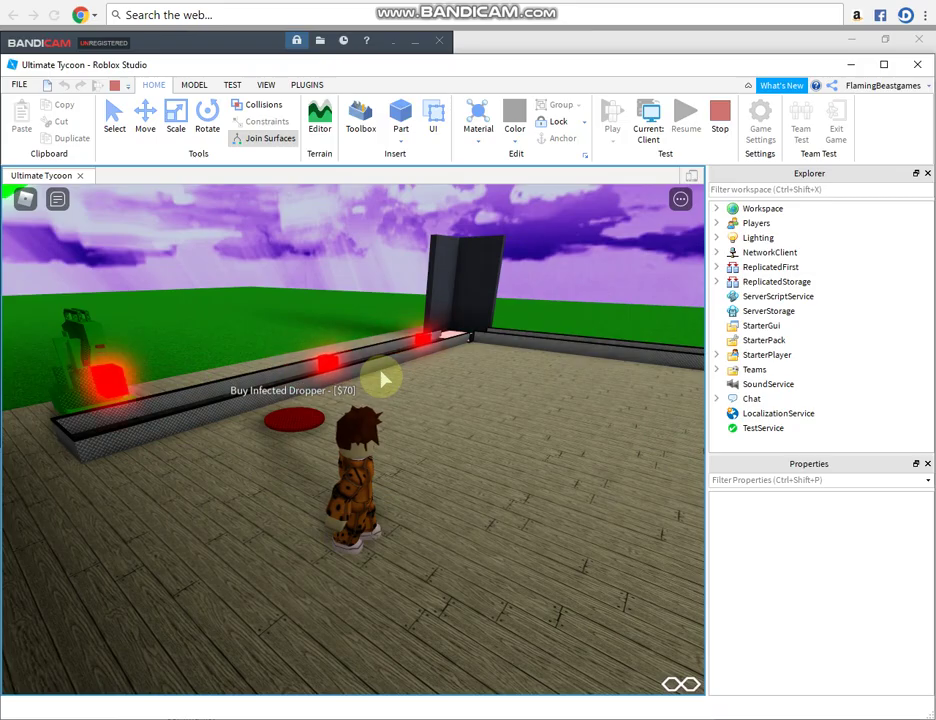
Collect the earned money at the cash collector and buy the Infected Dropper for $70.
{"action": "key", "text": "w"}
{"action": "key", "text": "d"}
{"action": "right_click_drag", "start_coordinate": [381, 318], "coordinate": [381, 318]}
{"action": "key", "text": "a"}
{"action": "key", "text": "w"}
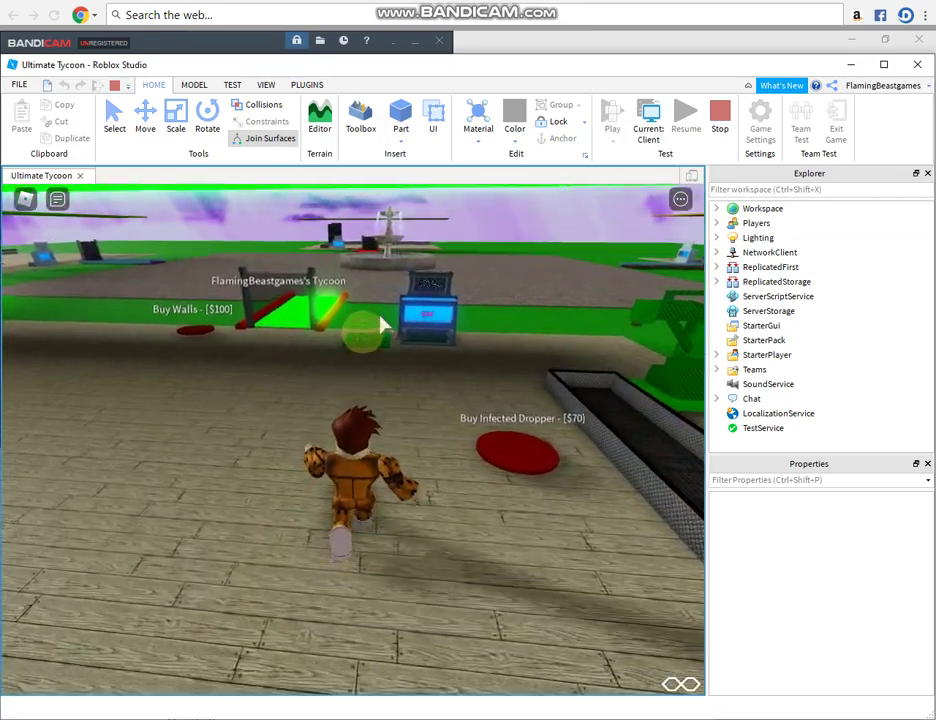
{"action": "key", "text": "w"}
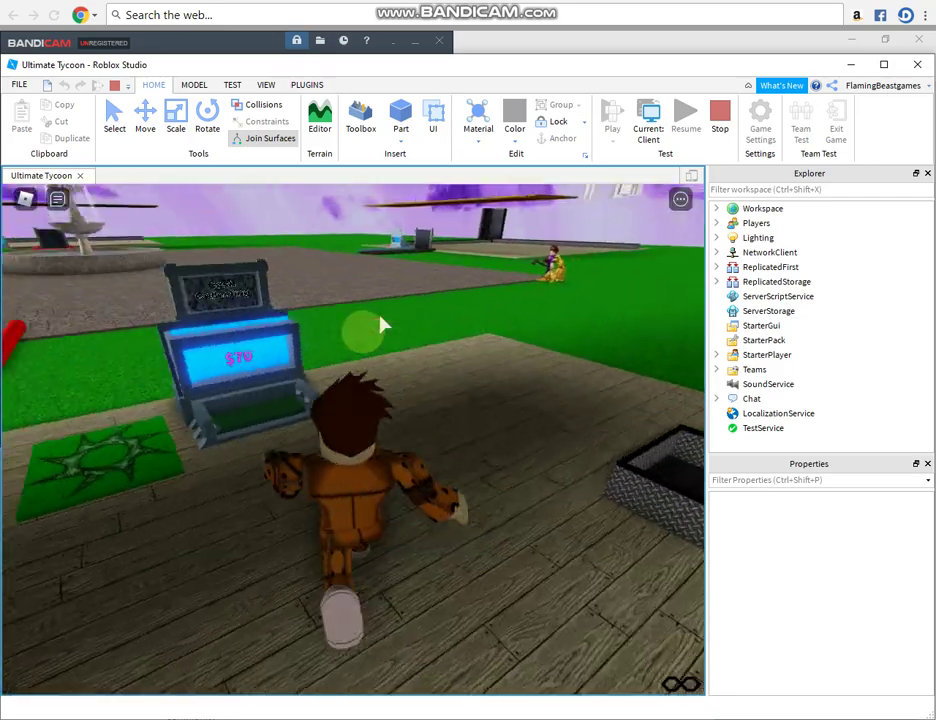
{"action": "key", "text": "w"}
{"action": "key", "text": "a"}
{"action": "key", "text": "d"}
{"action": "right_click_drag", "start_coordinate": [381, 318], "coordinate": [381, 318]}
{"action": "key", "text": "Tab"}
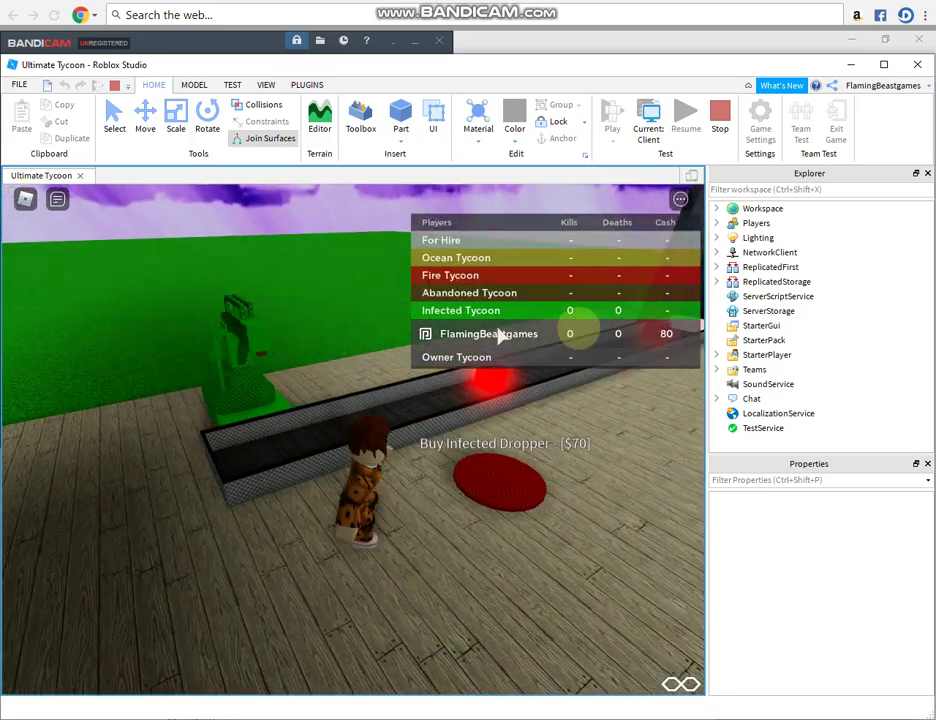
{"action": "key", "text": "w"}
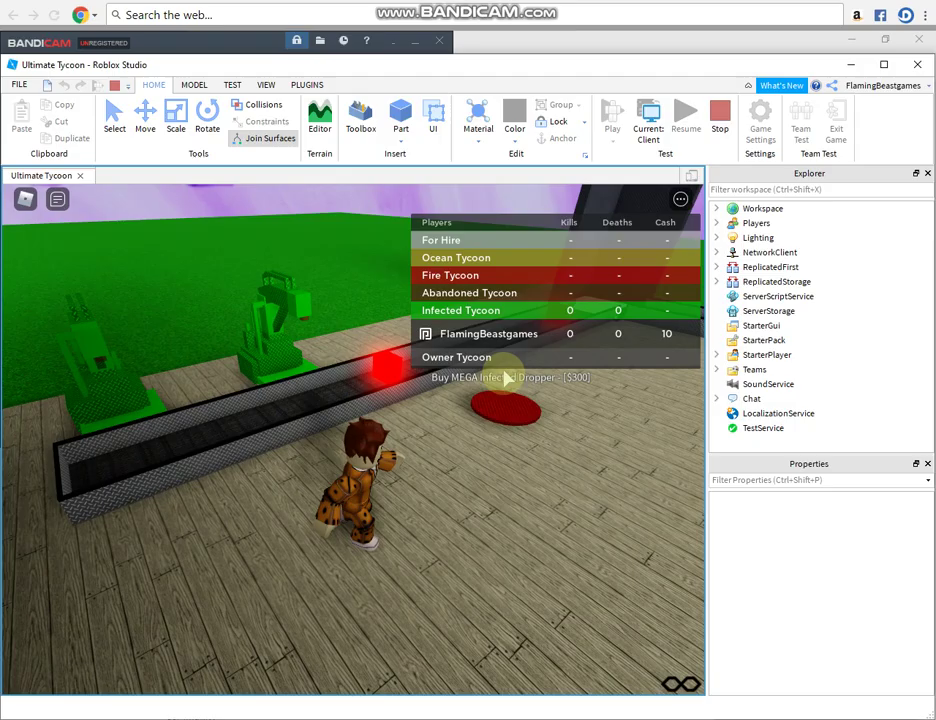
Collect more money at the cash collector and buy the tycoon's walls for $100.
{"action": "key", "text": "w"}
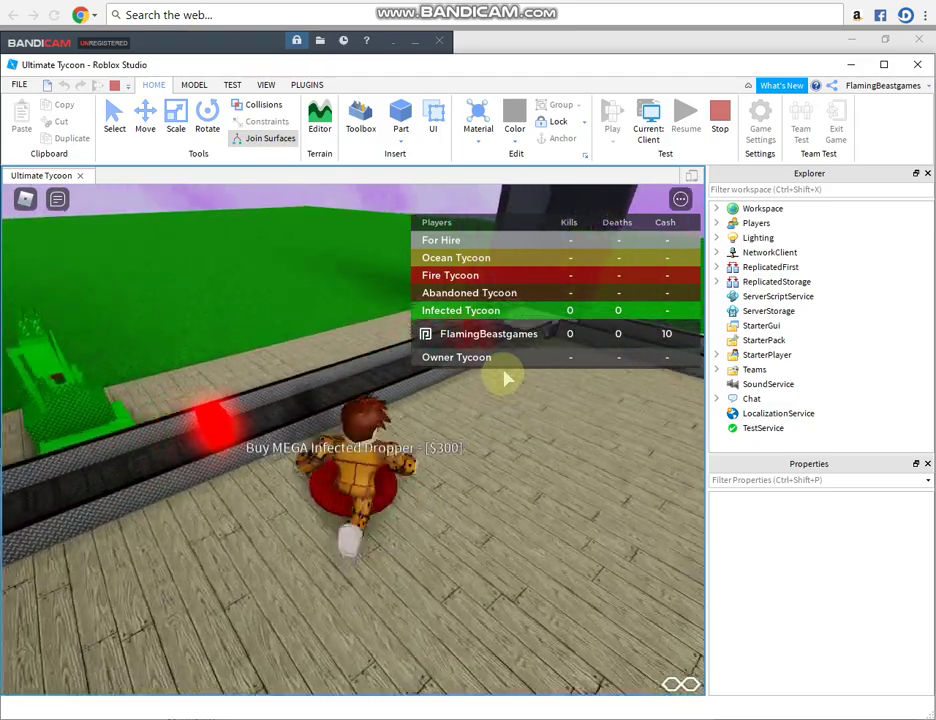
{"action": "key", "text": "w"}
{"action": "key", "text": "Tab"}
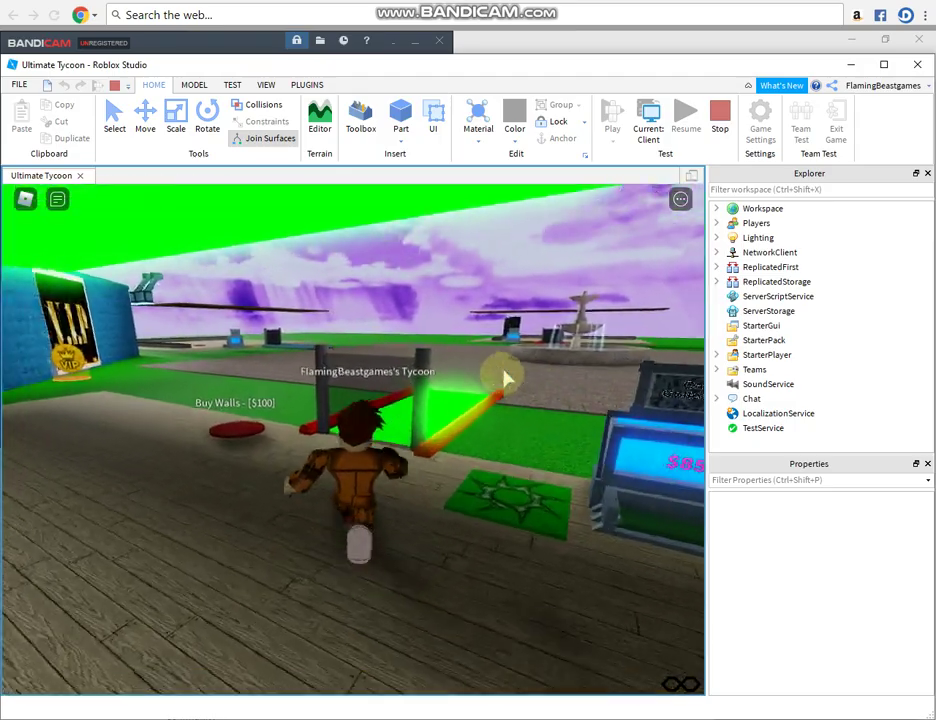
{"action": "key", "text": "w"}
{"action": "right_click_drag", "start_coordinate": [505, 378], "coordinate": [505, 378]}
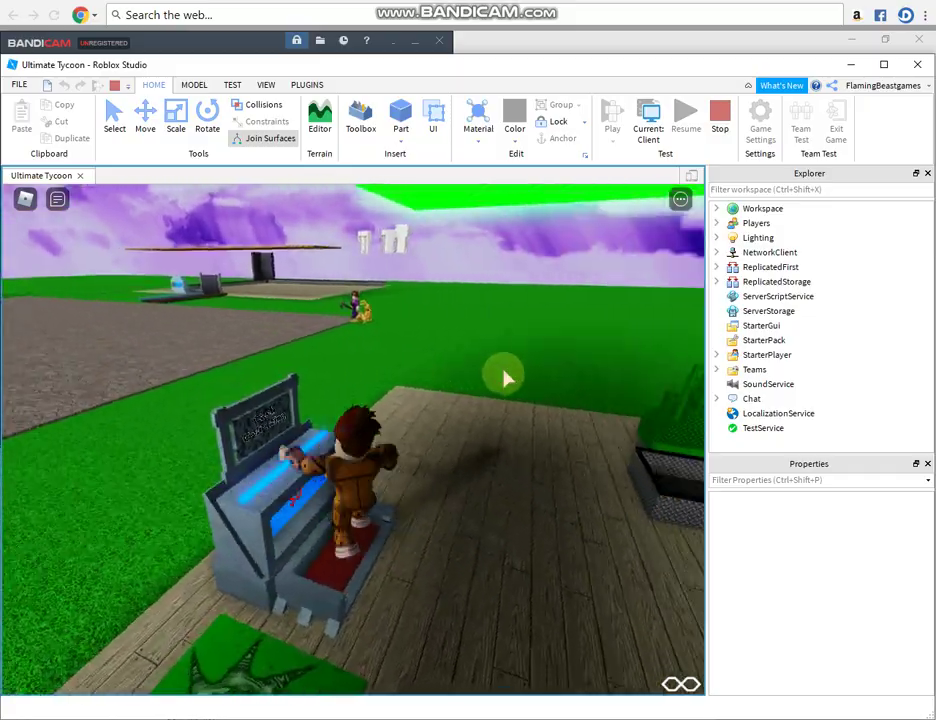
{"action": "key", "text": "Tab"}
{"action": "key", "text": "w"}
{"action": "key", "text": "Tab"}
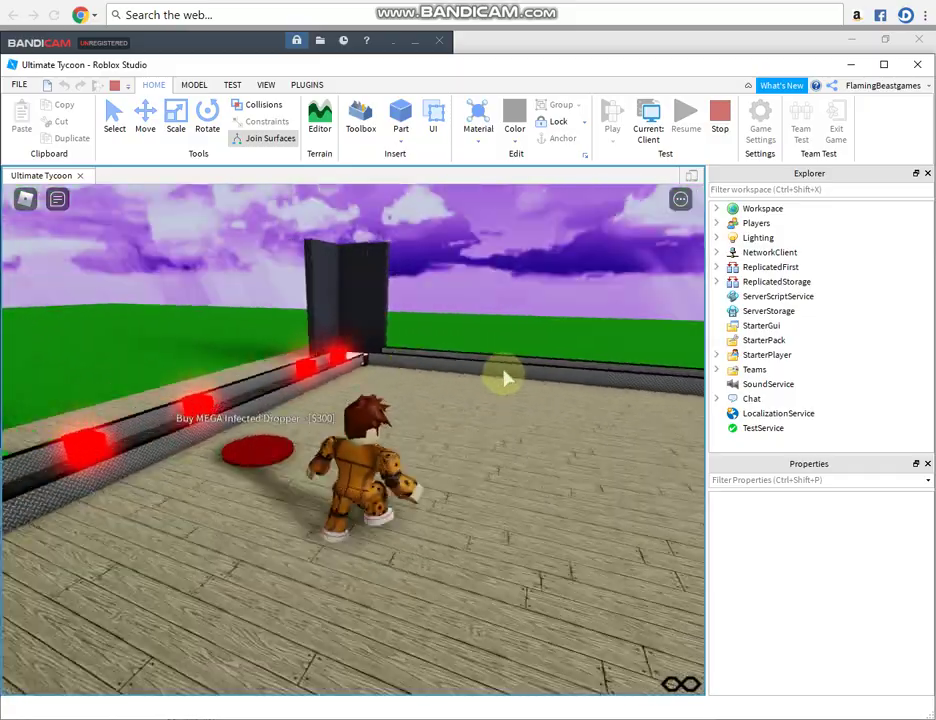
{"action": "key", "text": "w"}
{"action": "key", "text": "Tab"}
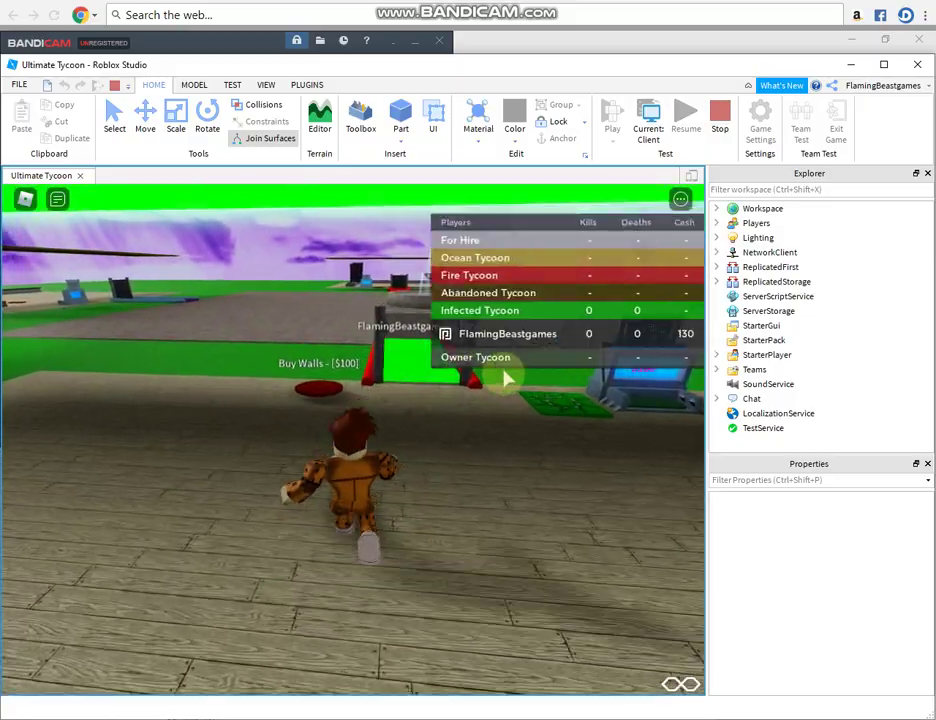
{"action": "key", "text": "Tab"}
{"action": "key", "text": "w"}
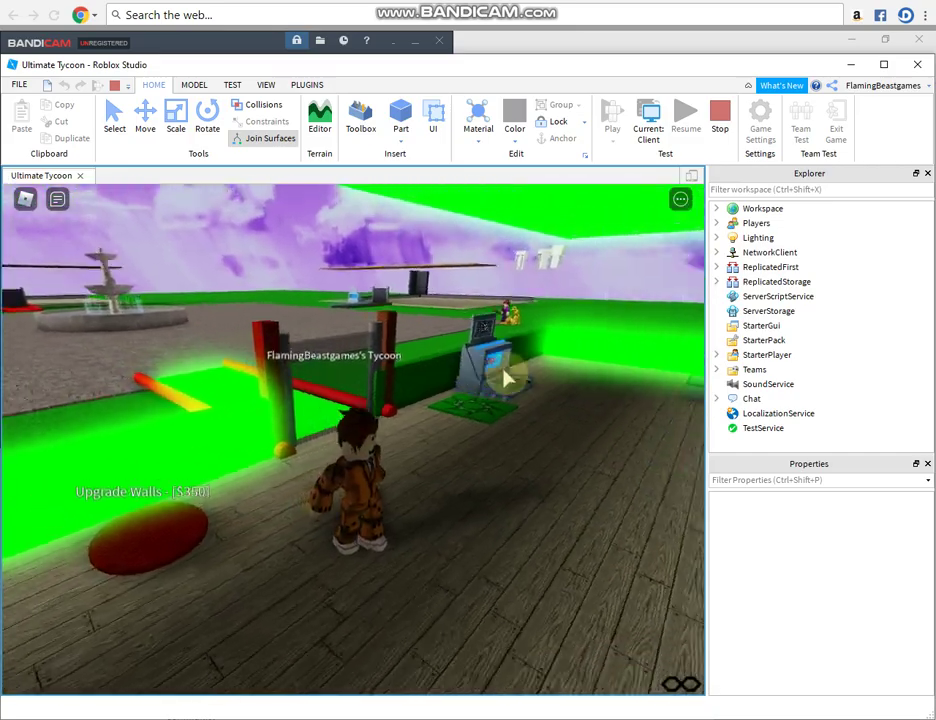
Inspect the walled tycoon with its running droppers and stop the play test.
{"action": "right_click_drag", "start_coordinate": [505, 377], "coordinate": [505, 377]}
{"action": "key", "text": "w"}
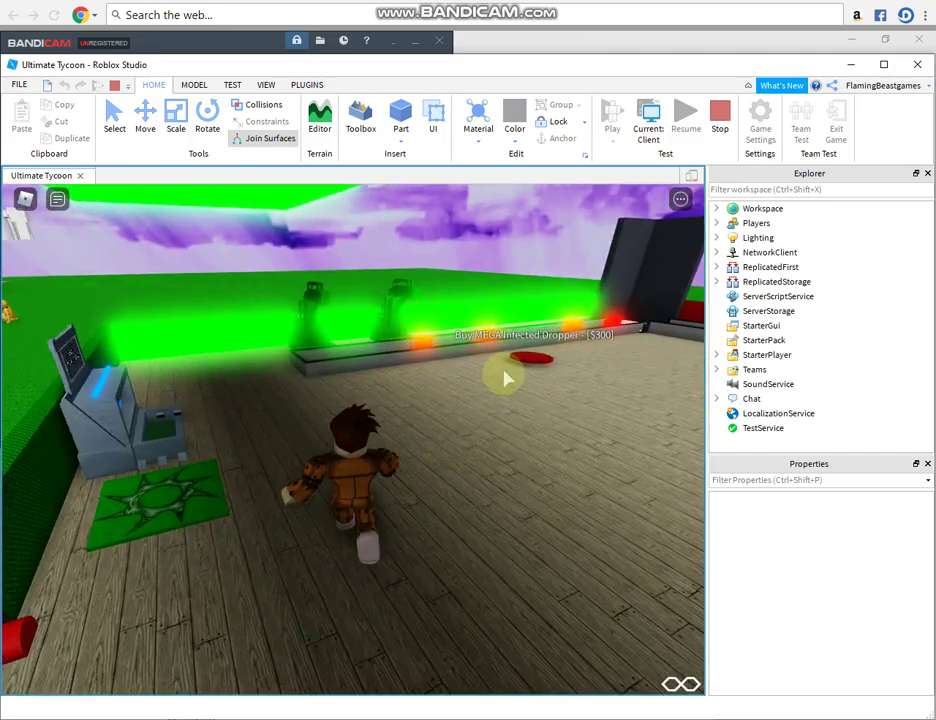
{"action": "key", "text": "a"}
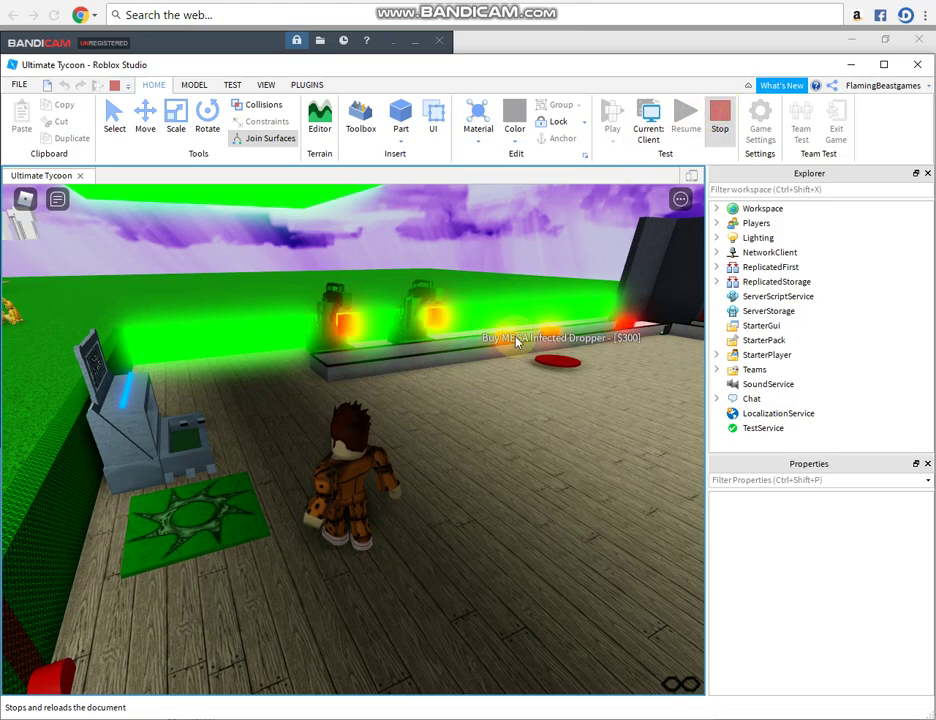
{"action": "left_click", "coordinate": [720, 115]}
Insert Zed's Tycoon Kit onto the empty grass area beside the existing tycoons.
{"action": "key", "text": "s"}
{"action": "right_click_drag", "start_coordinate": [474, 404], "coordinate": [475, 410]}
{"action": "key", "text": "w"}
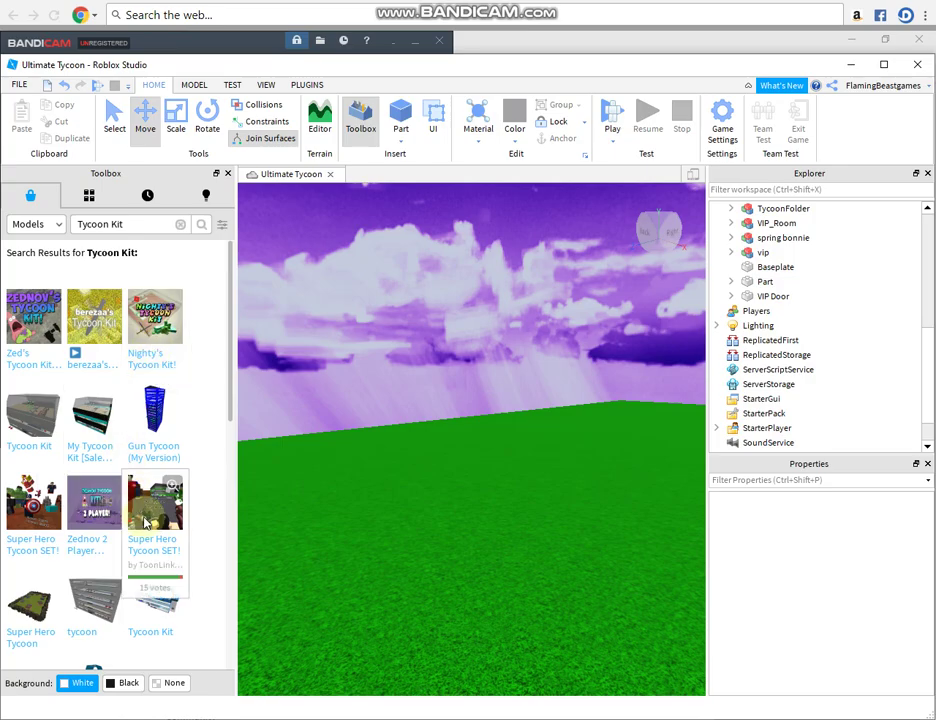
{"action": "right_click_drag", "start_coordinate": [437, 403], "coordinate": [437, 420]}
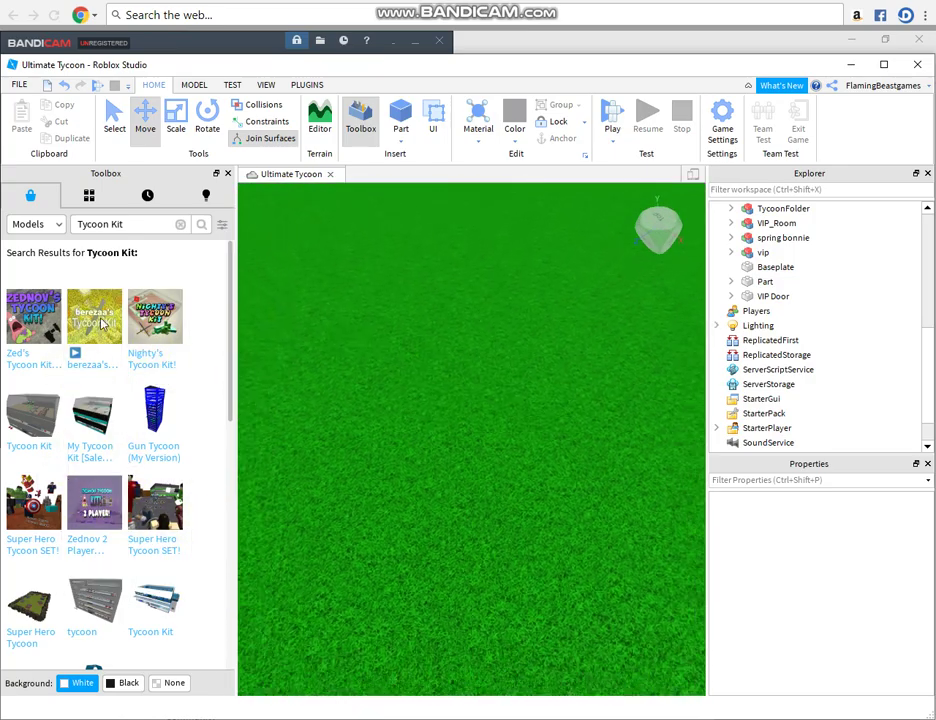
{"action": "left_click_drag", "start_coordinate": [27, 340], "coordinate": [512, 490]}
{"action": "left_click_drag", "start_coordinate": [441, 527], "coordinate": [448, 487]}
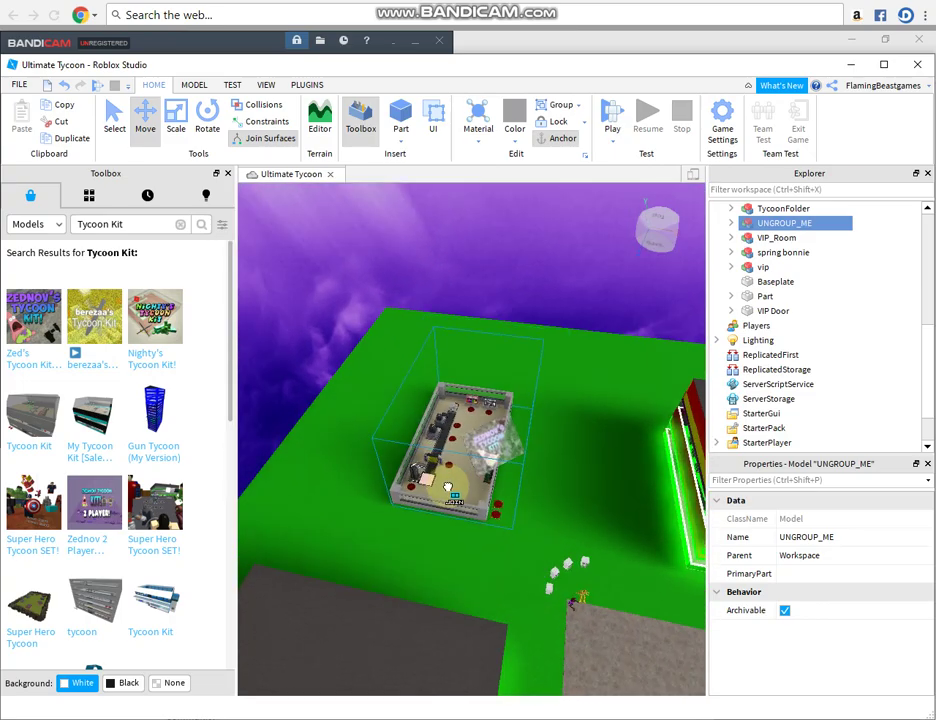
{"action": "left_click_drag", "start_coordinate": [508, 433], "coordinate": [506, 437]}
Examine the inserted kit's building, its gamepass and developer product example buttons, and its interior.
{"action": "scroll", "coordinate": [508, 438], "scroll_direction": "up", "scroll_amount": 6}
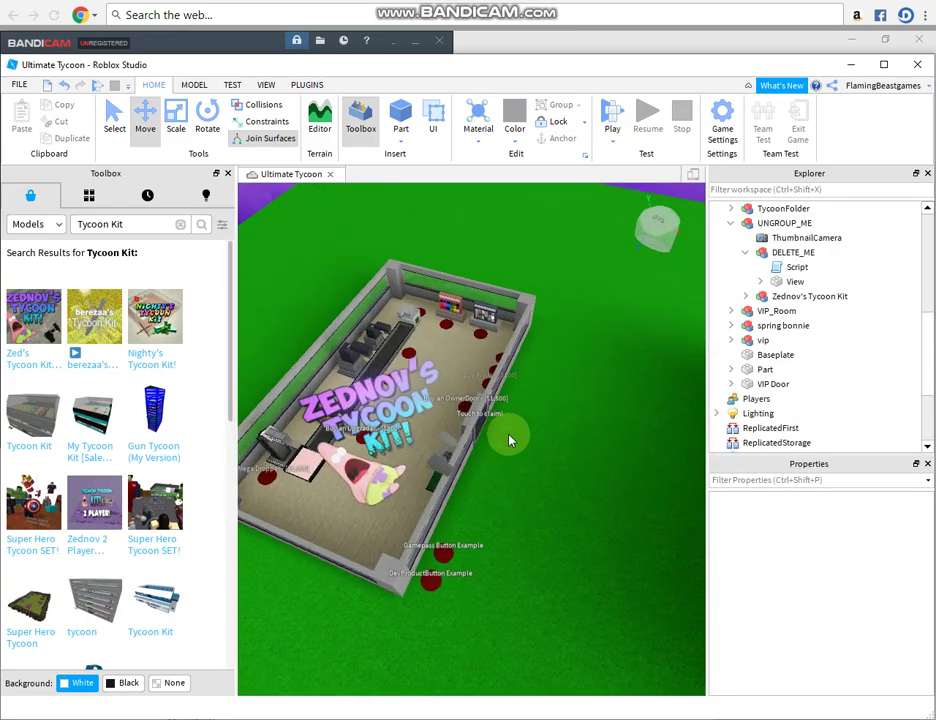
{"action": "key", "text": "w"}
{"action": "right_click_drag", "start_coordinate": [508, 440], "coordinate": [508, 440]}
{"action": "key", "text": "s"}
{"action": "scroll", "coordinate": [508, 440], "scroll_direction": "up", "scroll_amount": 10}
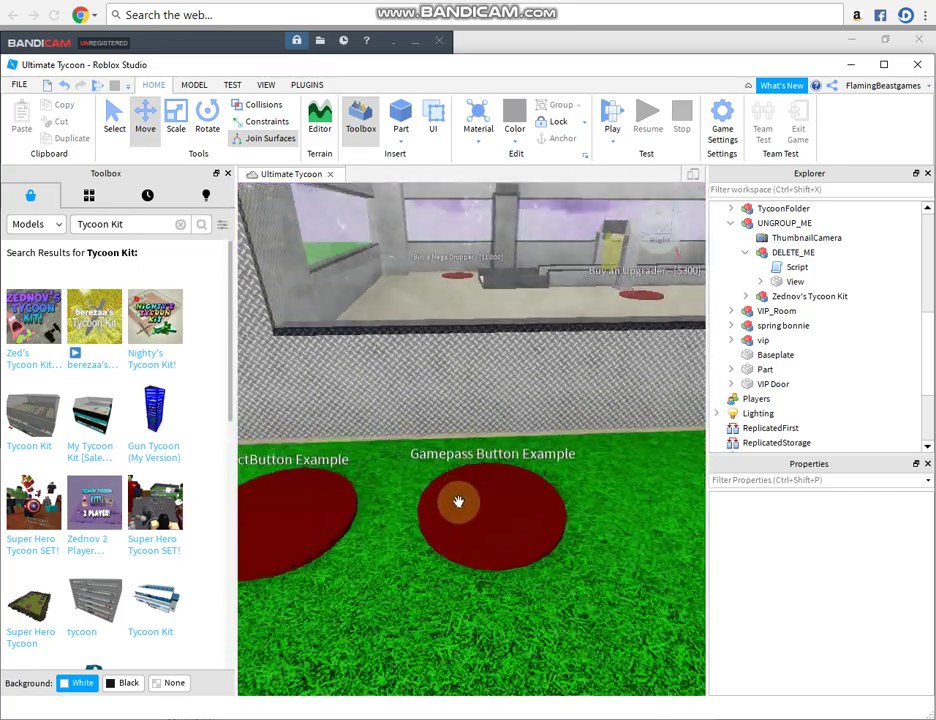
{"action": "right_click_drag", "start_coordinate": [489, 527], "coordinate": [526, 516]}
{"action": "scroll", "coordinate": [391, 507], "scroll_direction": "down", "scroll_amount": 5}
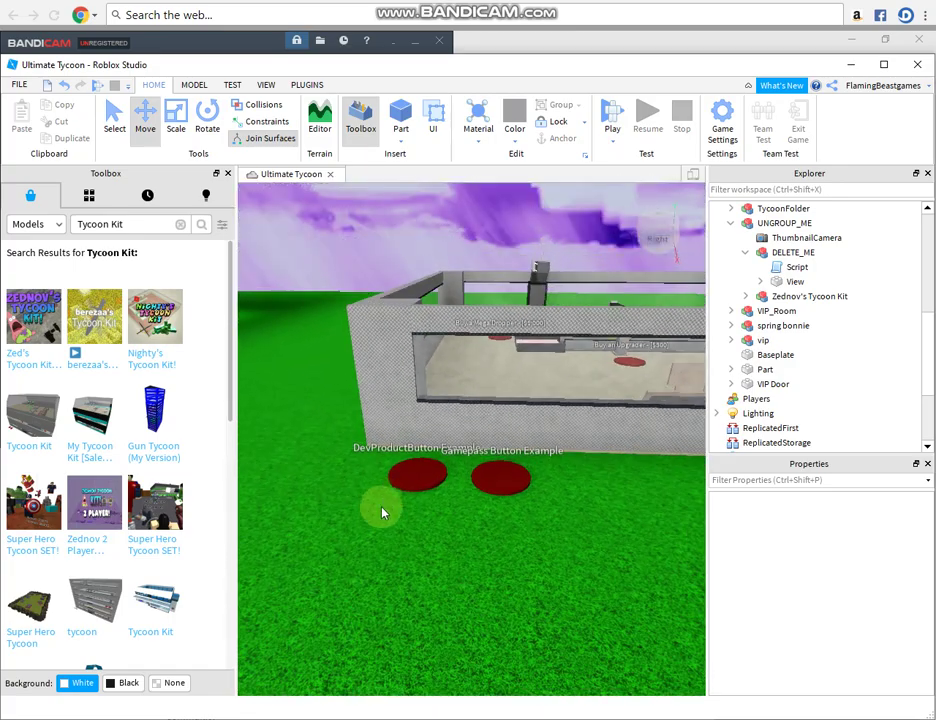
{"action": "right_click_drag", "start_coordinate": [427, 482], "coordinate": [426, 491]}
{"action": "key", "text": "w"}
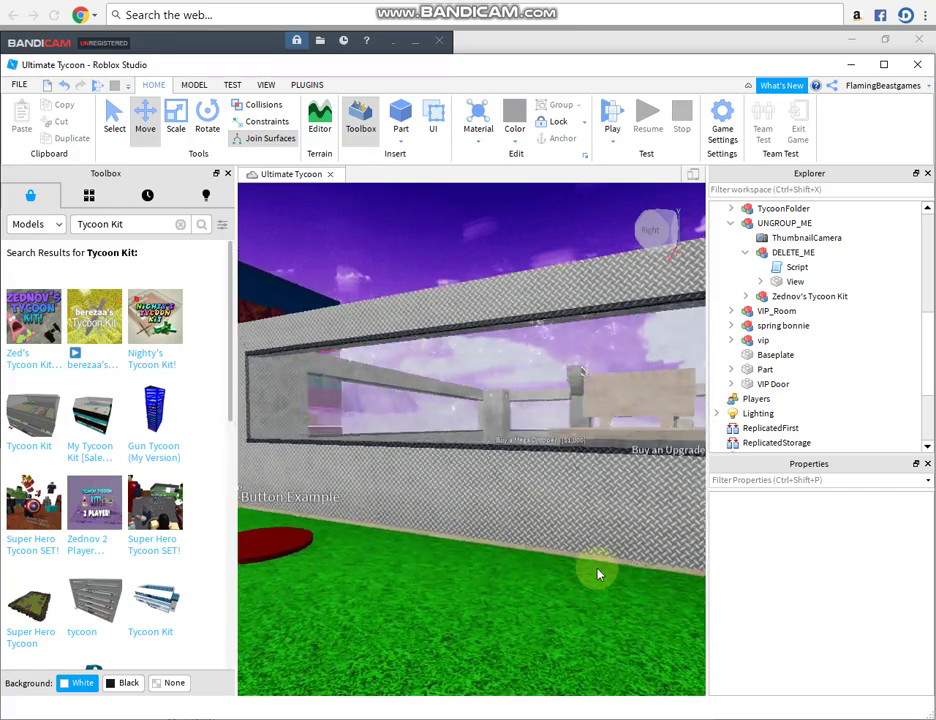
{"action": "right_click_drag", "start_coordinate": [597, 574], "coordinate": [597, 568]}
{"action": "key", "text": "w"}
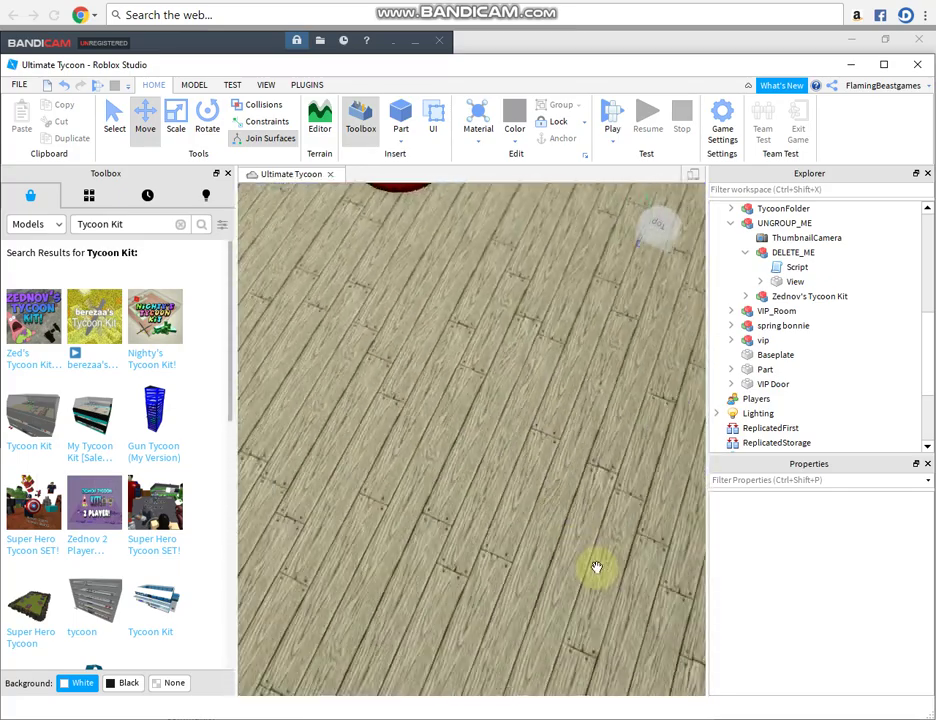
{"action": "scroll", "coordinate": [597, 568], "scroll_direction": "down", "scroll_amount": 8}
Delete the View object with the floating Zednov's Tycoon Kit sign from the DELETE_ME model.
{"action": "left_click", "coordinate": [553, 527]}
{"action": "right_click_drag", "start_coordinate": [537, 482], "coordinate": [418, 431]}
{"action": "key", "text": "w"}
{"action": "key", "text": "Delete"}
Ungroup the UNGROUP_ME model and delete the leftover DELETE_ME model from the workspace.
{"action": "right_click_drag", "start_coordinate": [329, 429], "coordinate": [546, 543]}
{"action": "key", "text": "w"}
{"action": "key", "text": "w"}
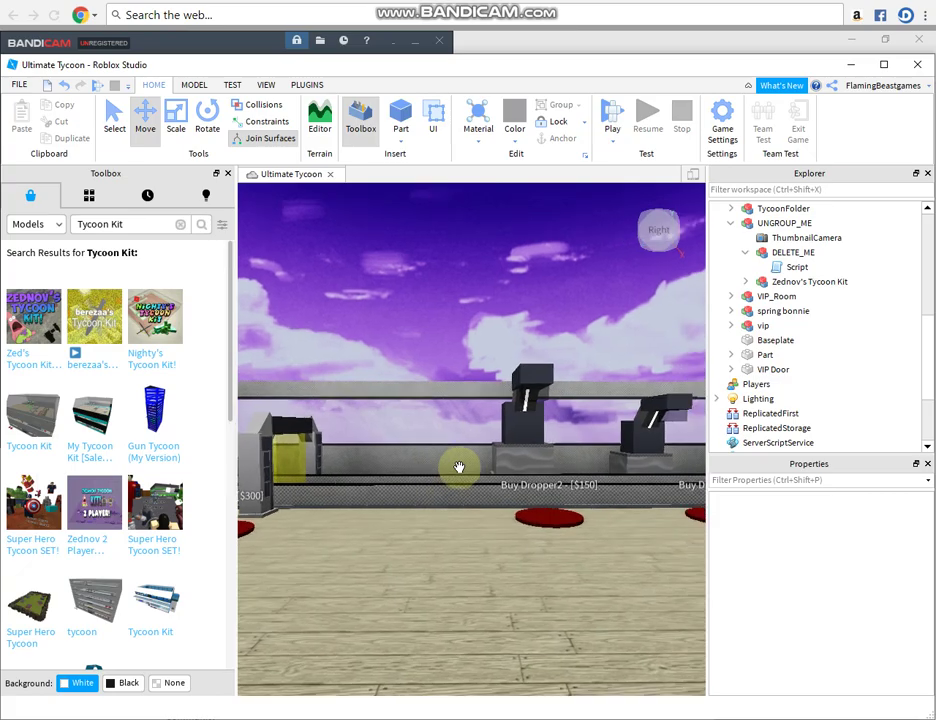
{"action": "right_click_drag", "start_coordinate": [459, 467], "coordinate": [459, 467]}
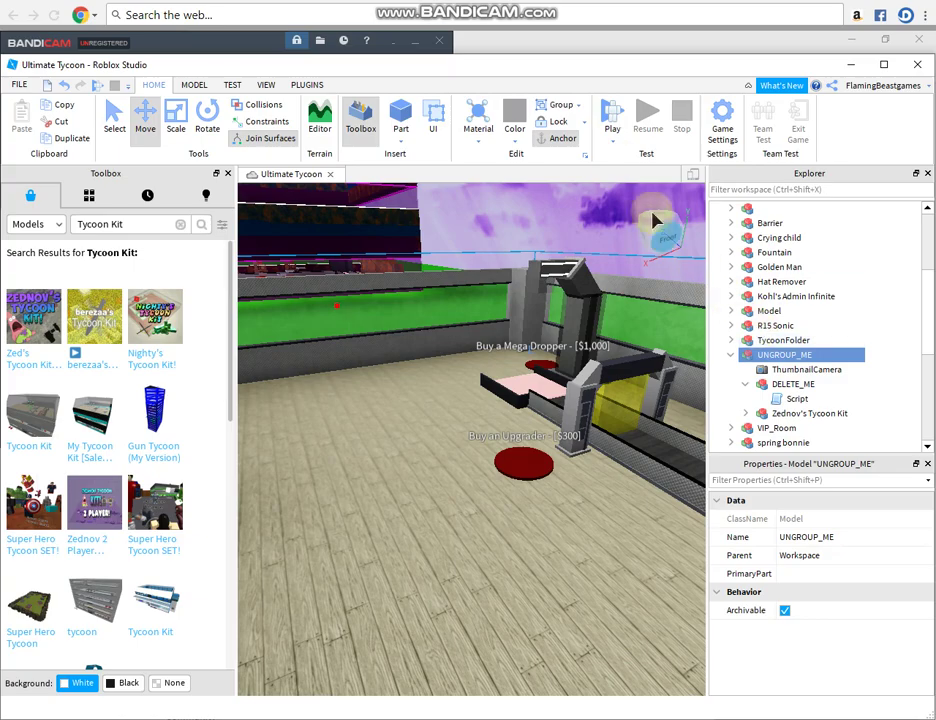
{"action": "right_click_drag", "start_coordinate": [524, 307], "coordinate": [524, 307]}
{"action": "key", "text": "s"}
{"action": "left_click", "coordinate": [775, 372]}
{"action": "key", "text": "Delete"}
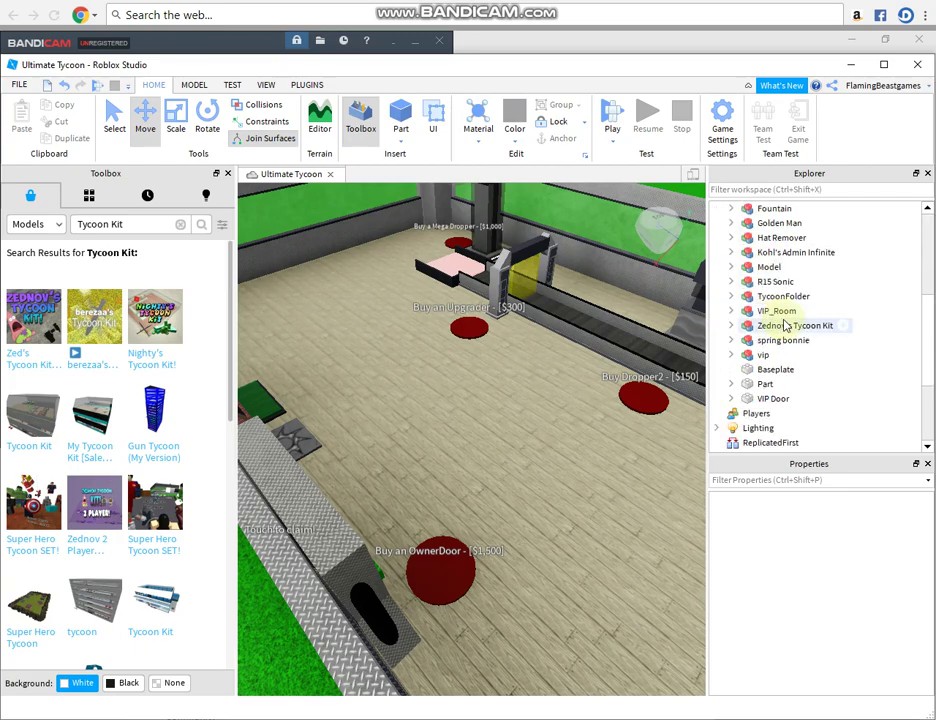
Rename the Fighting Bears model in the kit's Tycoons folder to "Selnder Man Tycoon".
{"action": "right_click_drag", "start_coordinate": [564, 357], "coordinate": [564, 357]}
{"action": "left_click", "coordinate": [555, 380]}
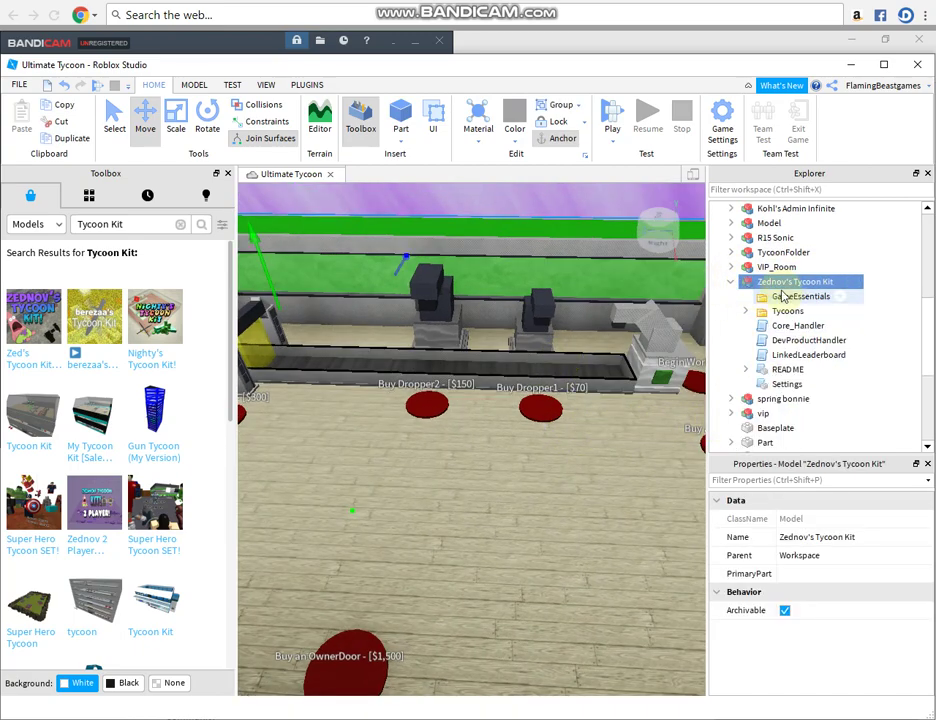
{"action": "left_click", "coordinate": [747, 312]}
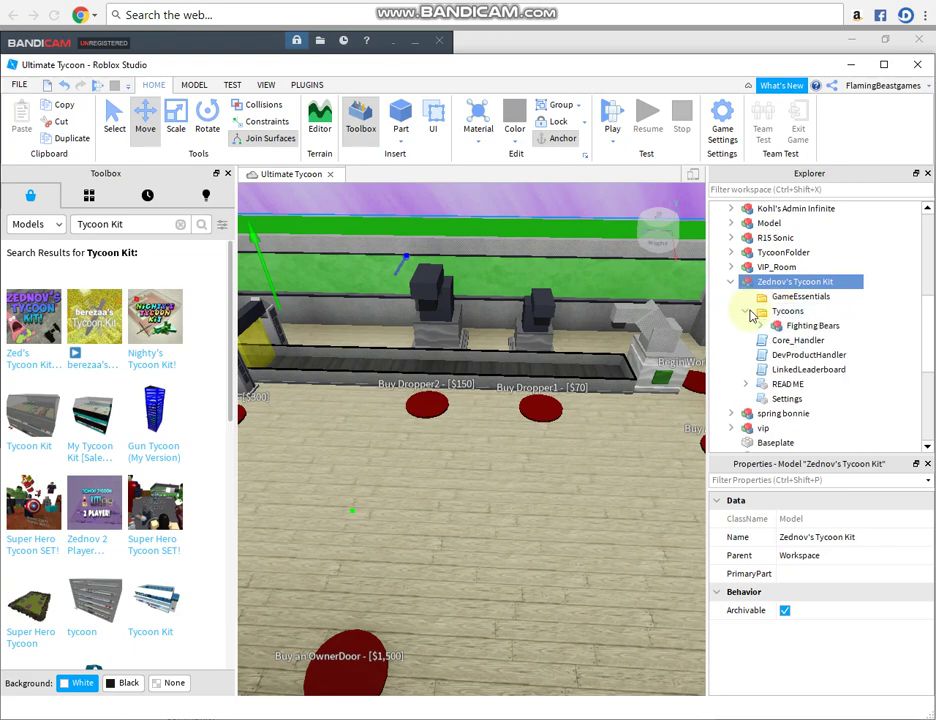
{"action": "right_click", "coordinate": [802, 331]}
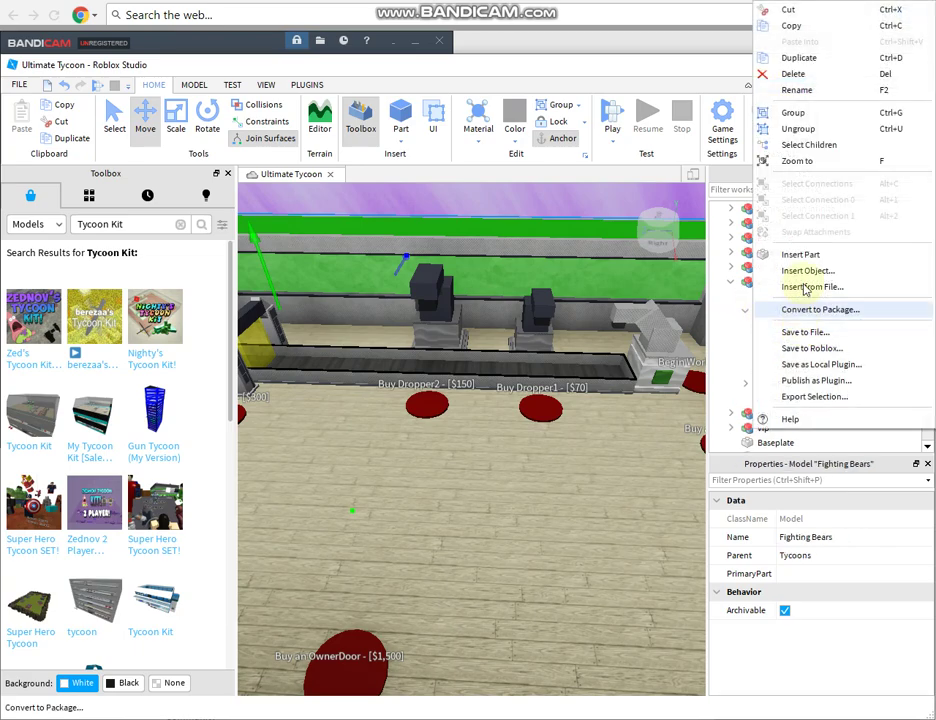
{"action": "left_click", "coordinate": [796, 91]}
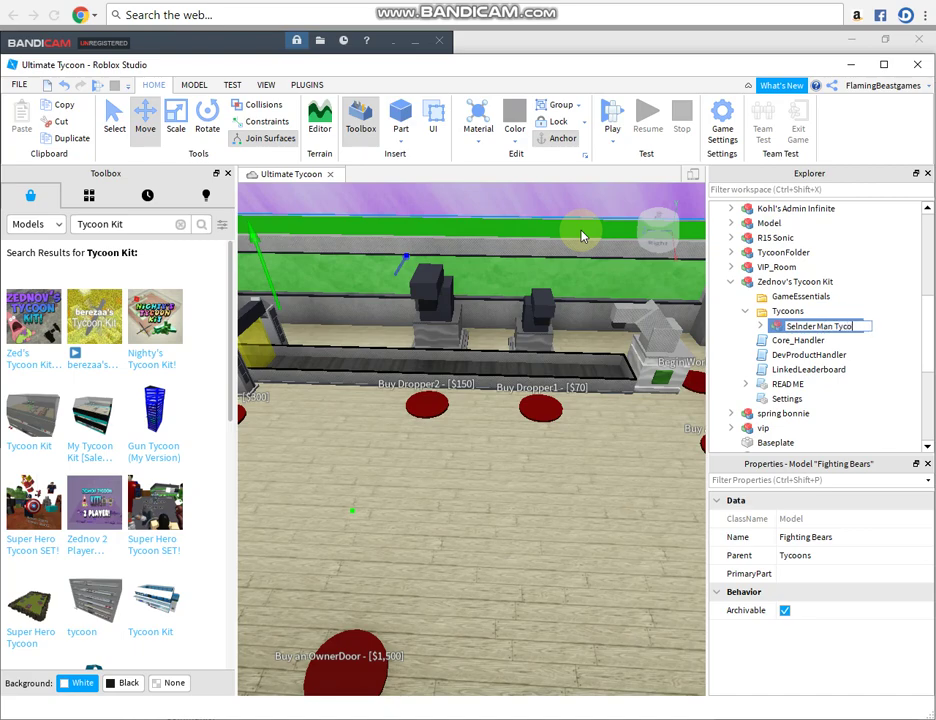
Recolor the whole Mine dropper model in Purchases dark grey, dismissing the system-issues popup.
{"action": "key", "text": "w"}
{"action": "right_click_drag", "start_coordinate": [562, 378], "coordinate": [562, 378]}
{"action": "right_click_drag", "start_coordinate": [559, 441], "coordinate": [559, 441]}
{"action": "left_click", "coordinate": [596, 445]}
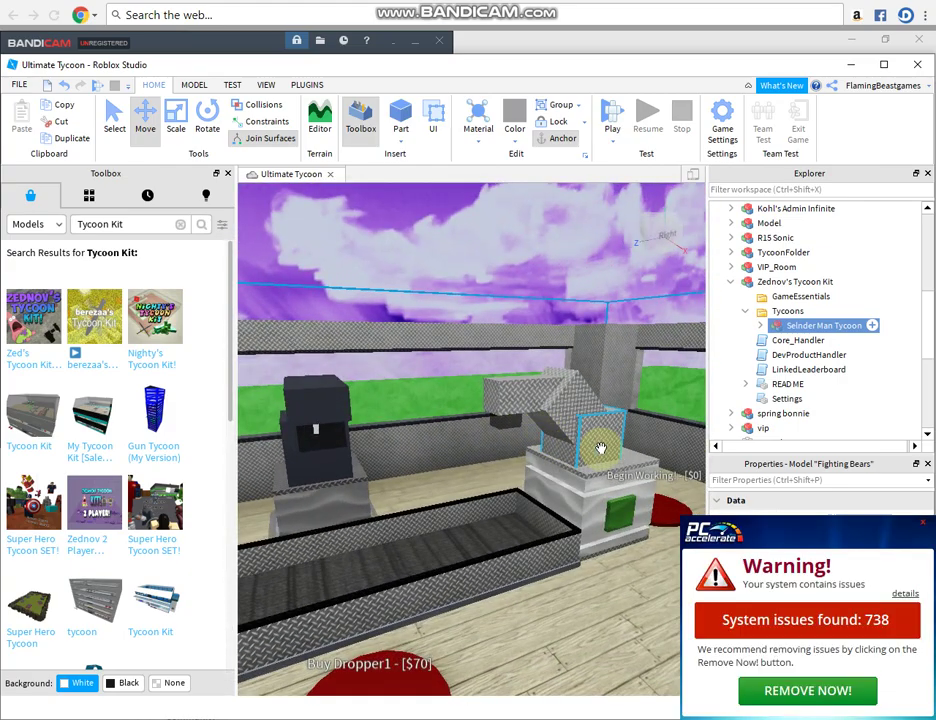
{"action": "left_click", "coordinate": [922, 525]}
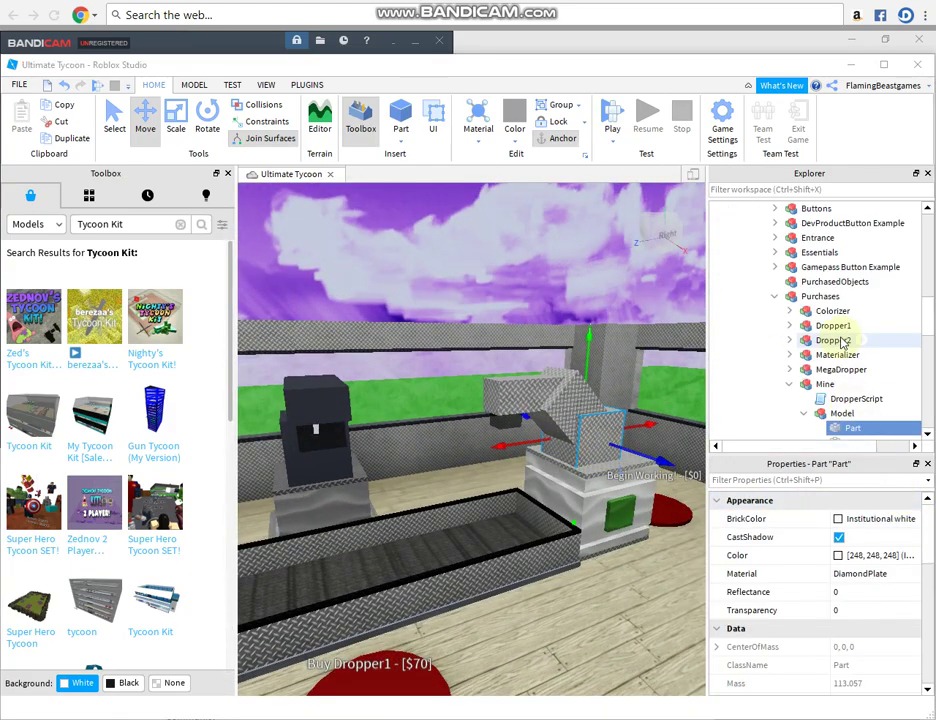
{"action": "left_click", "coordinate": [822, 385]}
{"action": "left_click", "coordinate": [797, 385]}
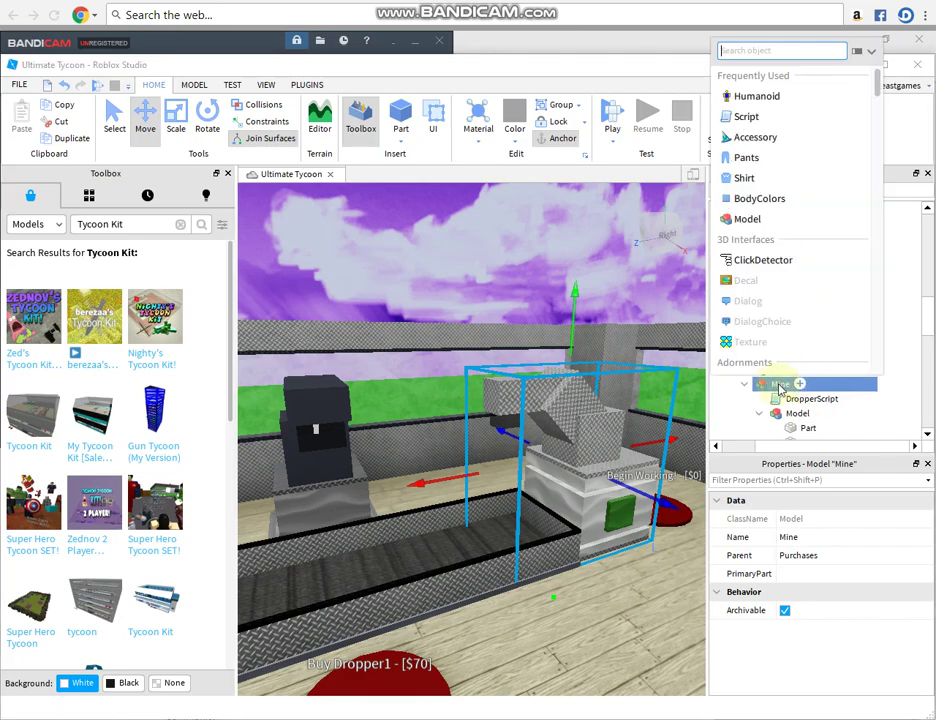
{"action": "left_click", "coordinate": [745, 384]}
{"action": "left_click", "coordinate": [512, 128]}
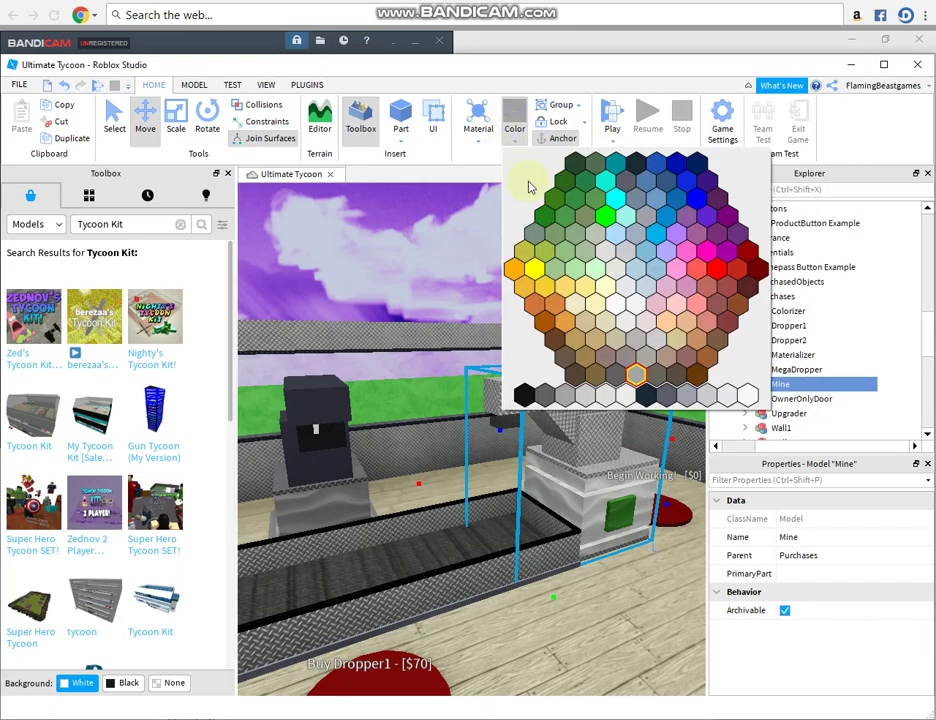
{"action": "left_click", "coordinate": [548, 390]}
Start a Play Here test on the grass outside the new tycoon's entrance and claim the tycoon.
{"action": "key", "text": "s"}
{"action": "right_click_drag", "start_coordinate": [546, 370], "coordinate": [541, 372]}
{"action": "key", "text": "a"}
{"action": "key", "text": "d"}
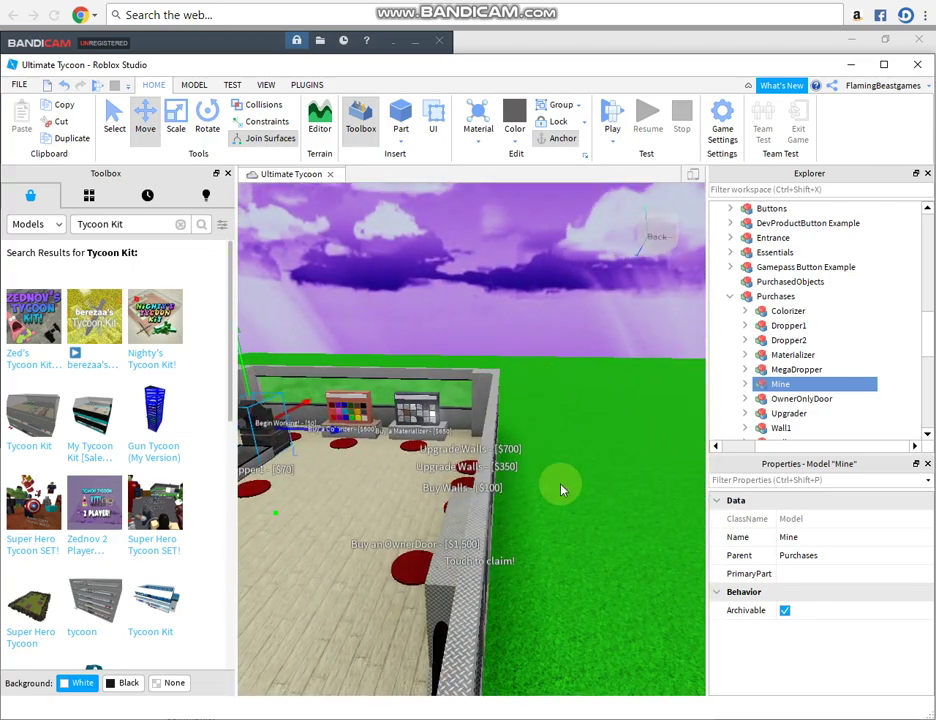
{"action": "left_click", "coordinate": [561, 489]}
{"action": "right_click_drag", "start_coordinate": [535, 512], "coordinate": [563, 273]}
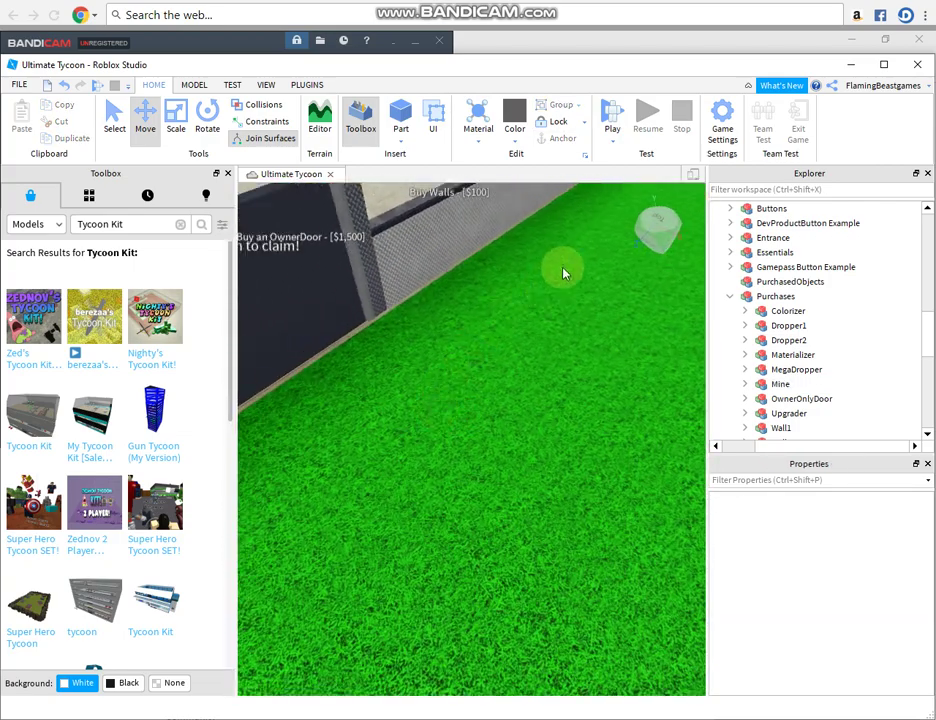
{"action": "left_click", "coordinate": [631, 174]}
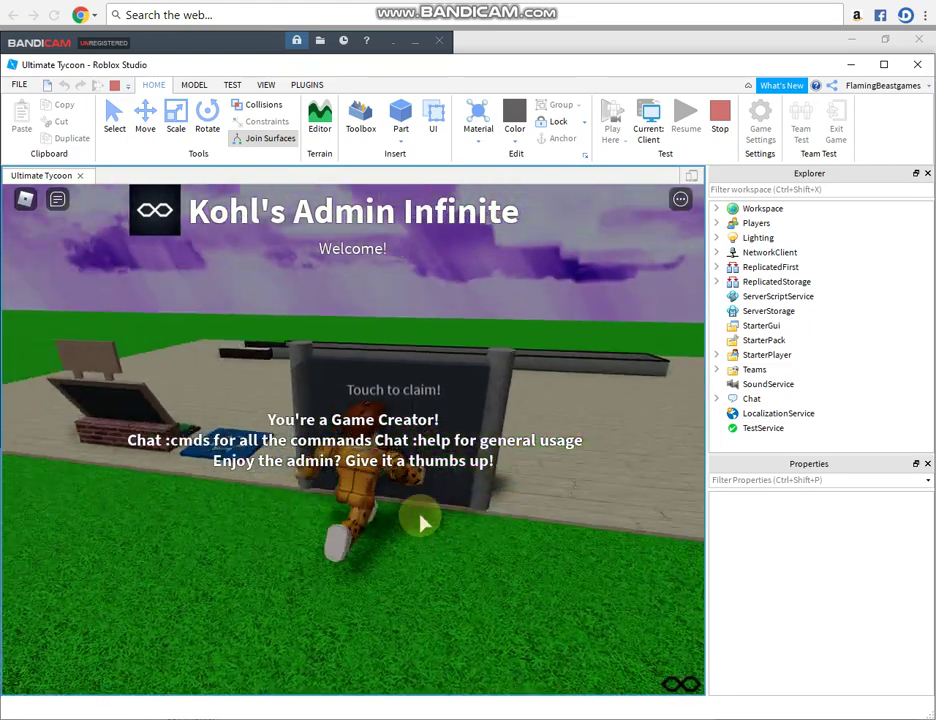
{"action": "key", "text": "w"}
{"action": "right_click_drag", "start_coordinate": [420, 516], "coordinate": [420, 516]}
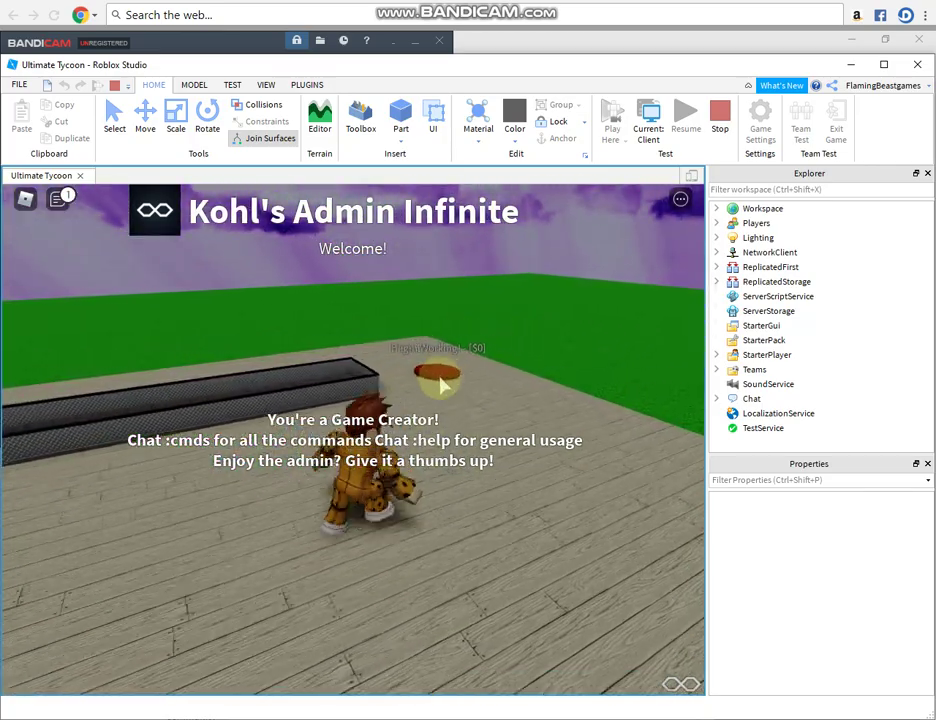
Activate the Begin Working! - [$0] button and examine the recolored dropper releasing blocks onto the conveyor.
{"action": "key", "text": "w"}
{"action": "right_click_drag", "start_coordinate": [443, 386], "coordinate": [441, 387]}
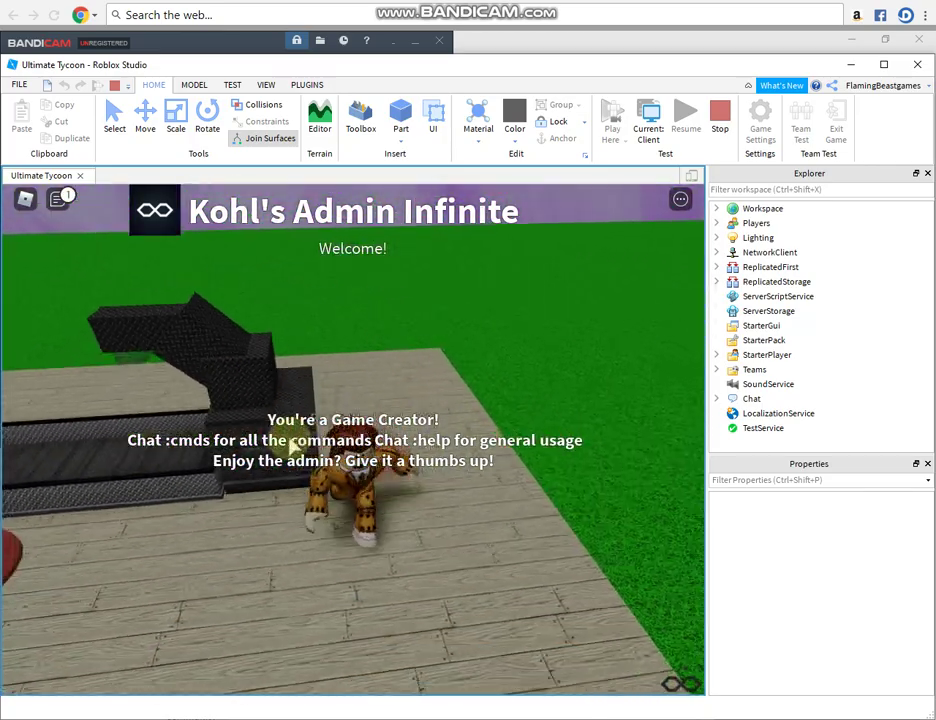
{"action": "key", "text": "w"}
{"action": "scroll", "coordinate": [330, 413], "scroll_direction": "up", "scroll_amount": 6}
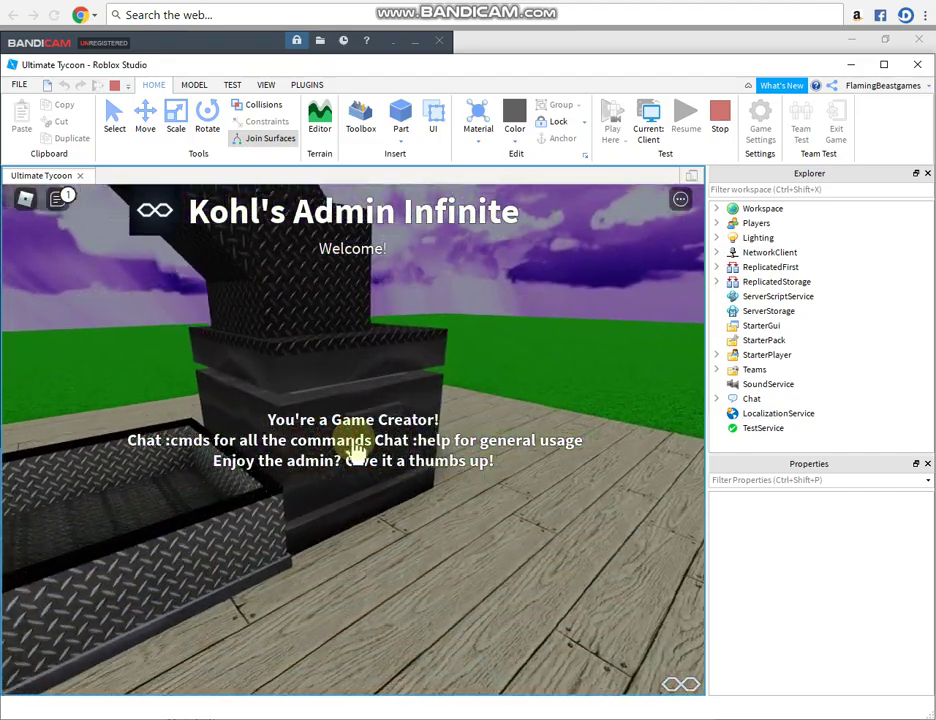
{"action": "key", "text": "w"}
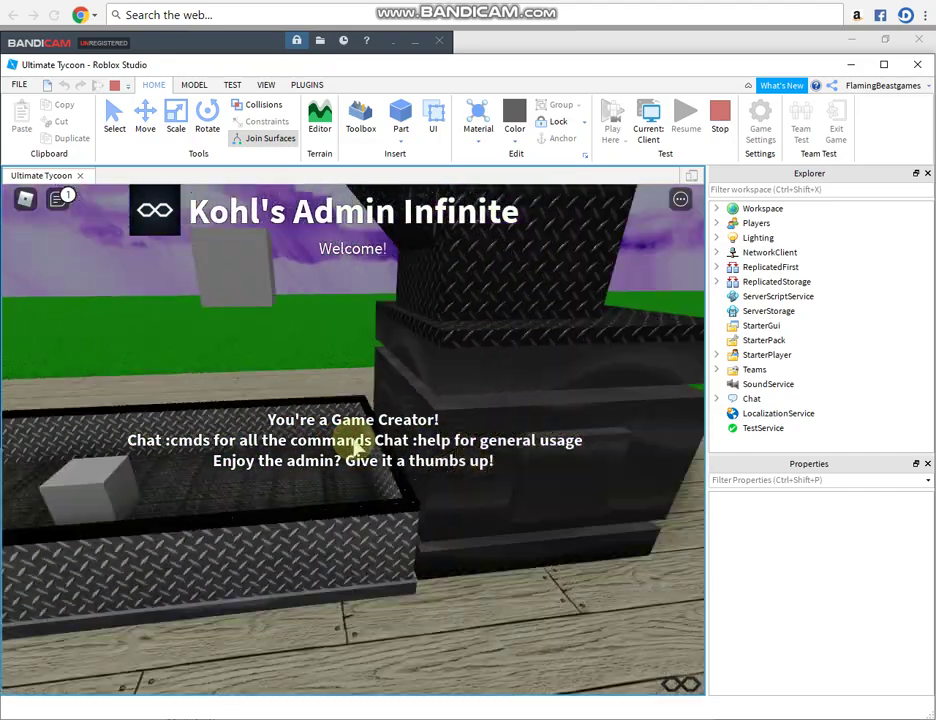
{"action": "key", "text": "w"}
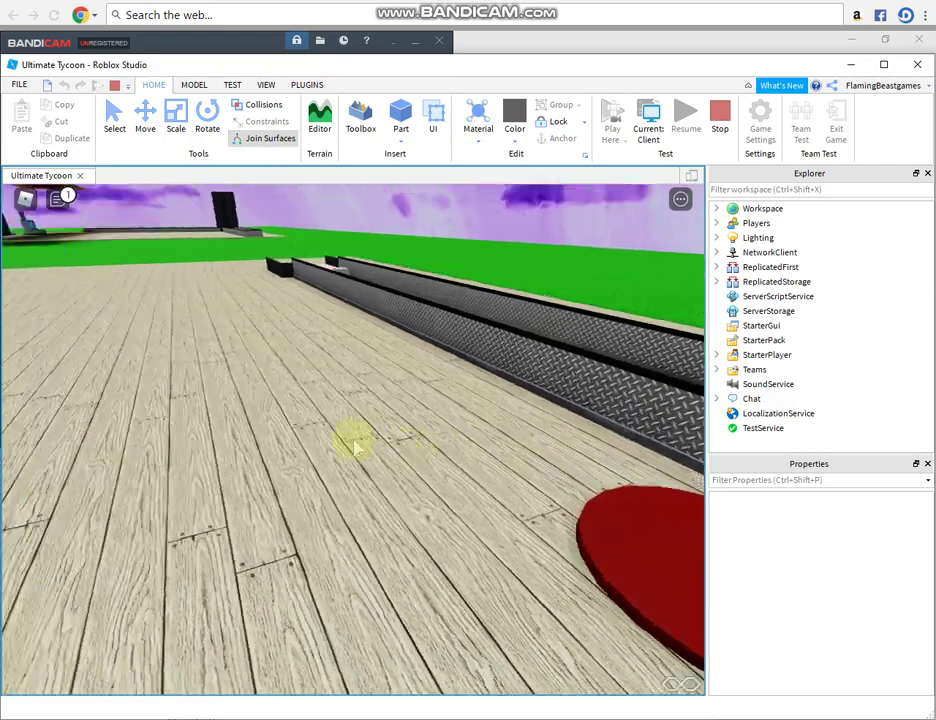
Collect the tycoon's cash and check its team in the player leaderboard, ending the playtest.
{"action": "key", "text": "w"}
{"action": "scroll", "coordinate": [355, 446], "scroll_direction": "down", "scroll_amount": 5}
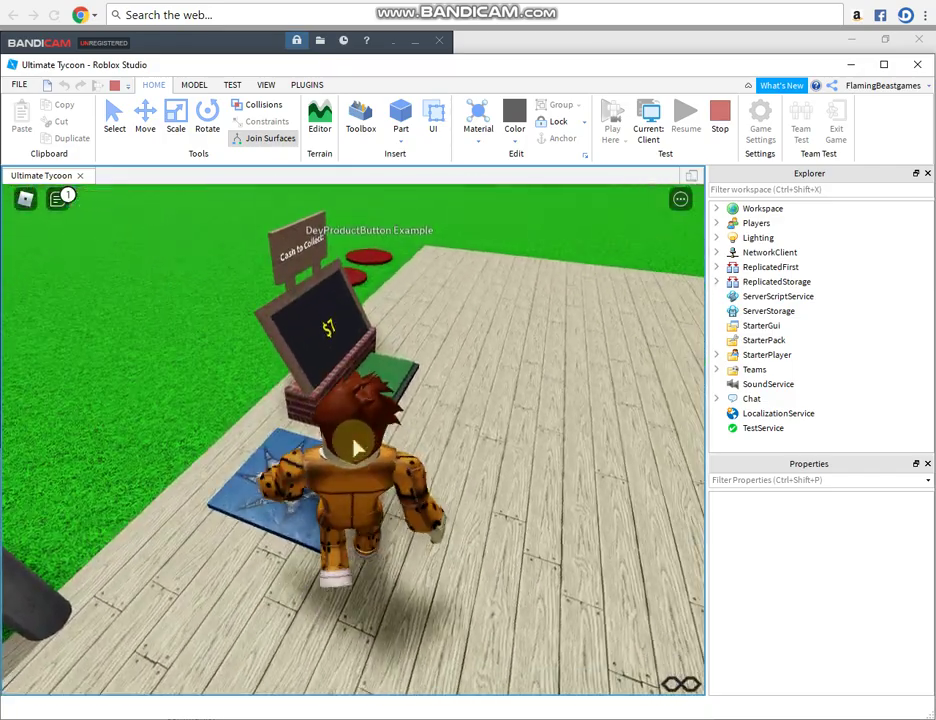
{"action": "scroll", "coordinate": [355, 446], "scroll_direction": "down", "scroll_amount": 4}
{"action": "right_click_drag", "start_coordinate": [356, 446], "coordinate": [356, 445]}
{"action": "key", "text": "d"}
{"action": "key", "text": "Tab"}
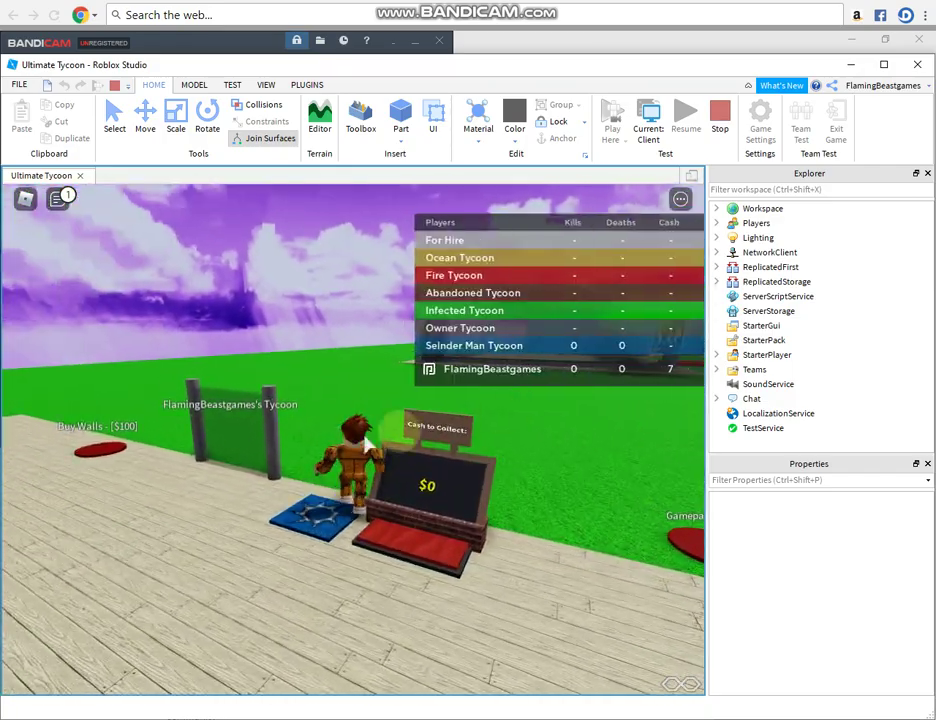
{"action": "key", "text": "a"}
{"action": "key", "text": "Tab"}
{"action": "right_click_drag", "start_coordinate": [462, 464], "coordinate": [463, 472]}
{"action": "key", "text": "w"}
{"action": "right_click_drag", "start_coordinate": [472, 413], "coordinate": [473, 413]}
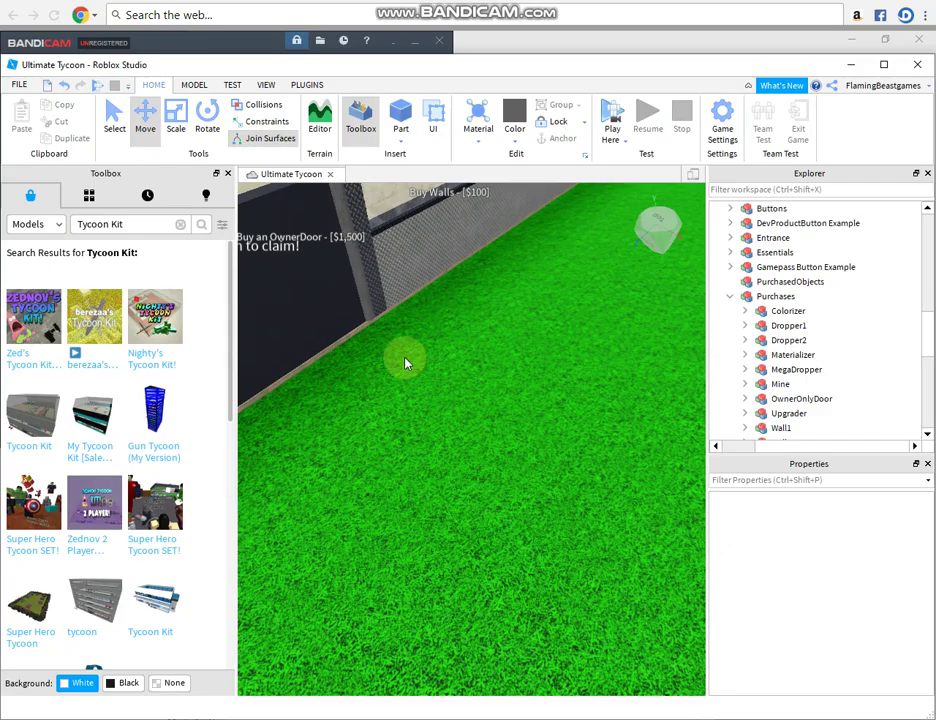
Insert a block part on the tycoon's wooden floor beside the side wall.
{"action": "right_click_drag", "start_coordinate": [407, 360], "coordinate": [234, 277]}
{"action": "key", "text": "w"}
{"action": "key", "text": "s"}
{"action": "key", "text": "w"}
{"action": "key", "text": "w"}
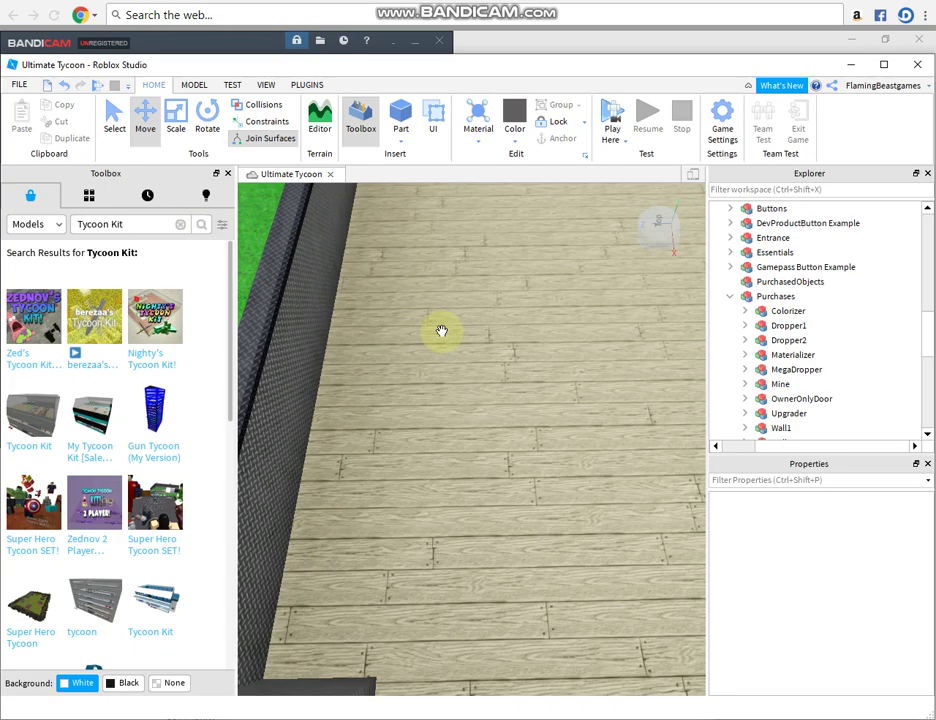
{"action": "right_click_drag", "start_coordinate": [441, 331], "coordinate": [451, 330]}
{"action": "left_click", "coordinate": [402, 116]}
{"action": "left_click_drag", "start_coordinate": [407, 487], "coordinate": [309, 455]}
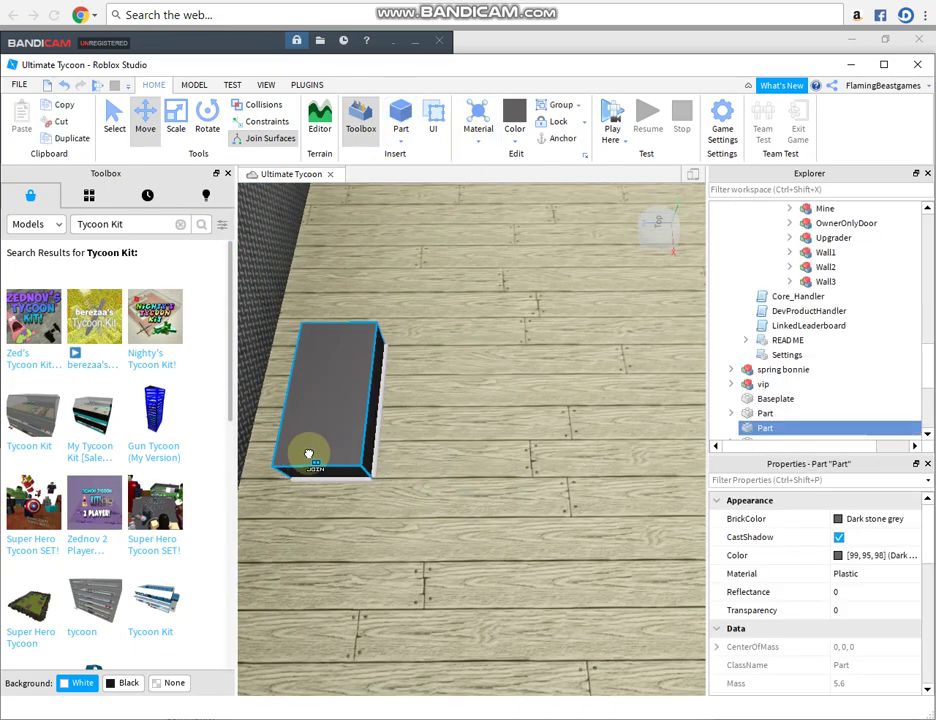
Scale the new part into a narrow, elongated block that serves as the first stair step.
{"action": "left_click", "coordinate": [170, 118]}
{"action": "left_click_drag", "start_coordinate": [346, 284], "coordinate": [335, 390]}
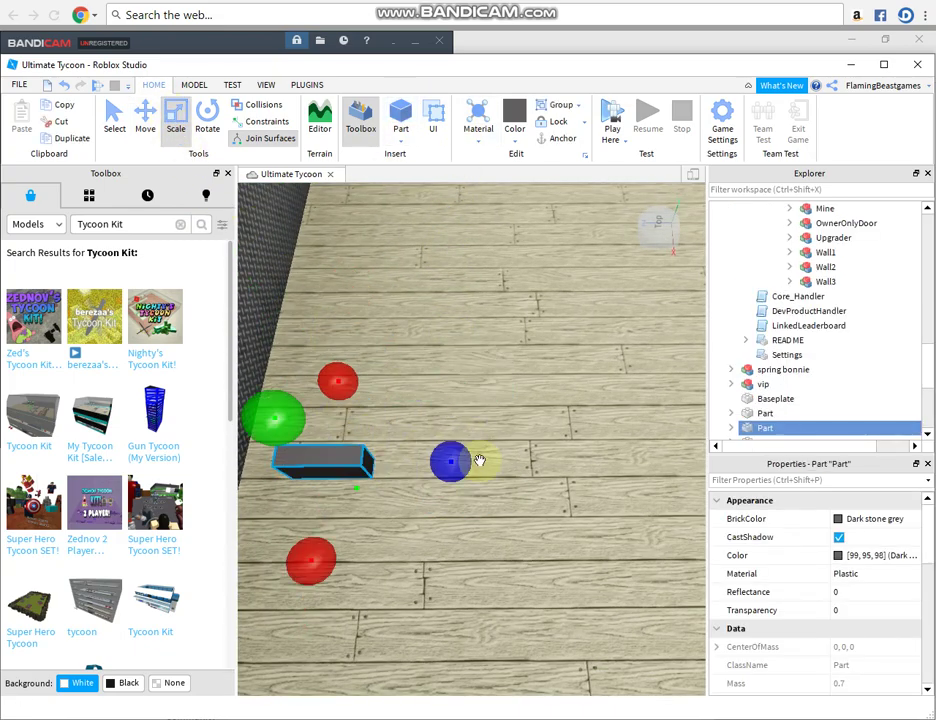
{"action": "left_click_drag", "start_coordinate": [463, 462], "coordinate": [588, 464]}
{"action": "left_click_drag", "start_coordinate": [385, 374], "coordinate": [416, 320]}
Duplicate the stair step and place the copy beside and above the first one.
{"action": "key", "text": "s"}
{"action": "right_click_drag", "start_coordinate": [418, 320], "coordinate": [424, 321]}
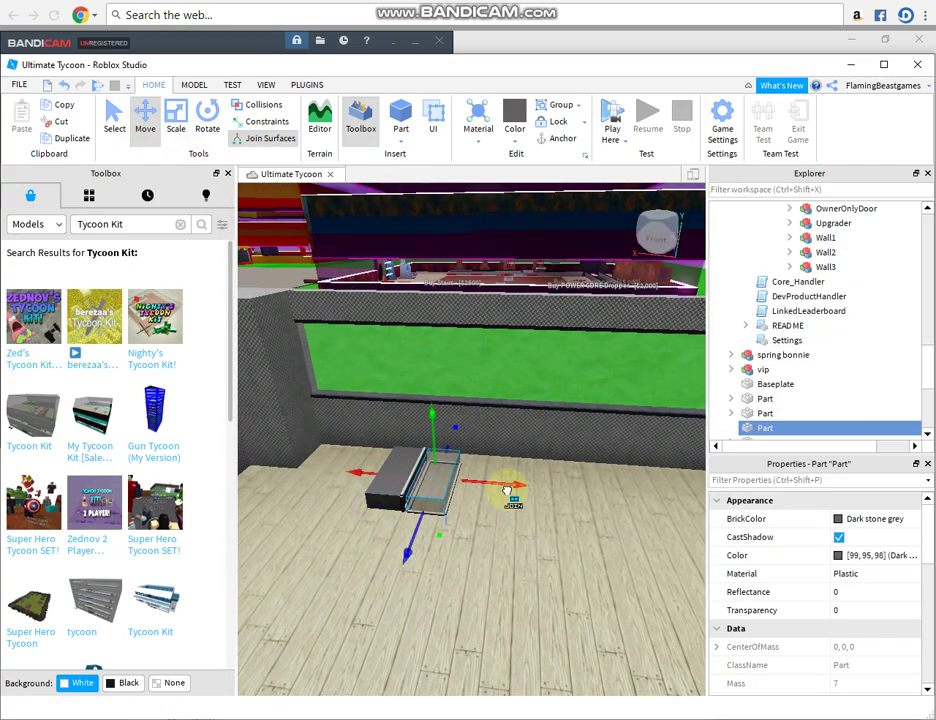
{"action": "left_click_drag", "start_coordinate": [460, 415], "coordinate": [465, 396]}
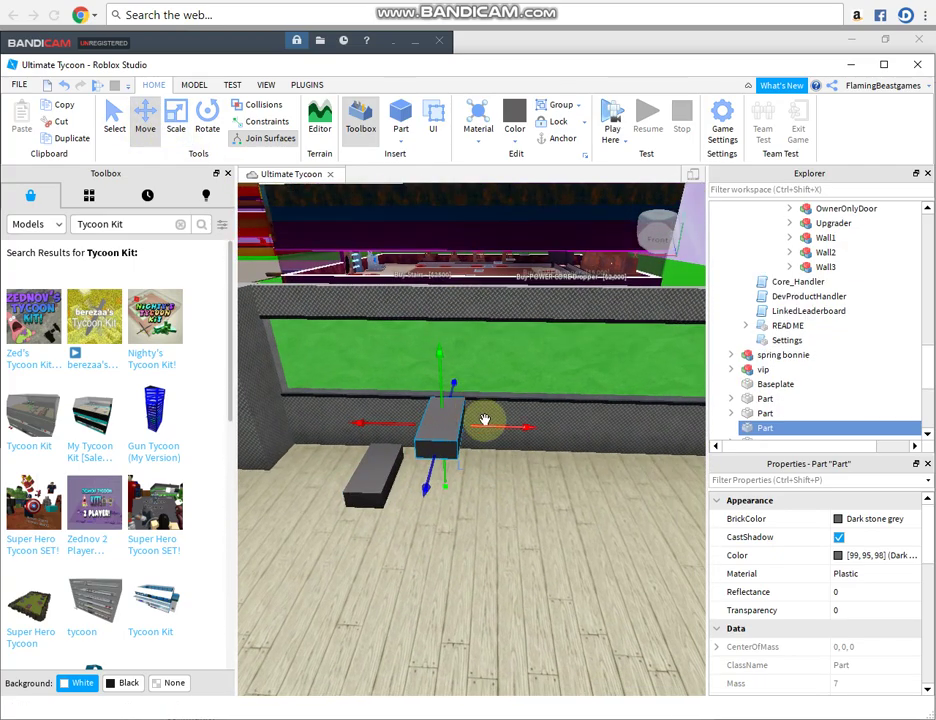
Duplicate the second stair step and place the copy further along and higher as the third step.
{"action": "right_click_drag", "start_coordinate": [487, 436], "coordinate": [573, 434]}
{"action": "left_click", "coordinate": [573, 434]}
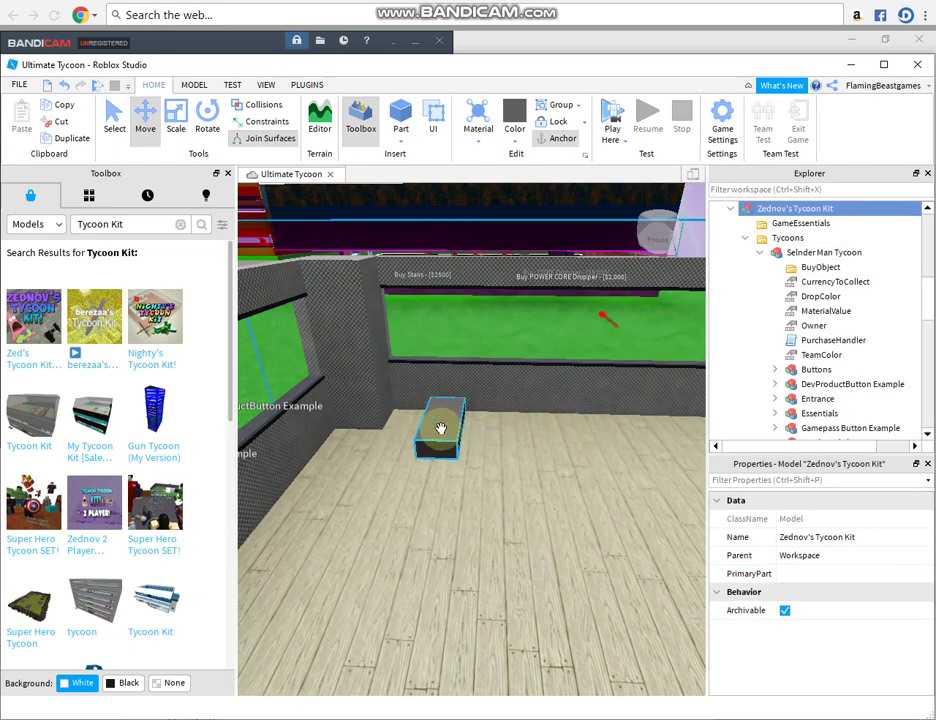
{"action": "right_click_drag", "start_coordinate": [441, 430], "coordinate": [441, 432]}
{"action": "left_click", "coordinate": [441, 432]}
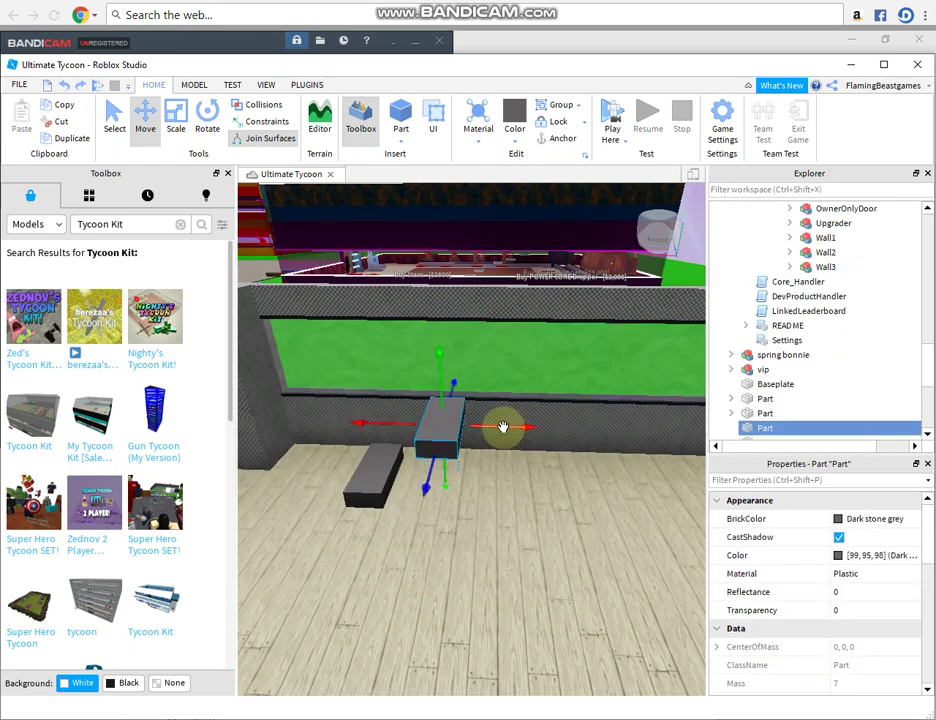
{"action": "key", "text": "ctrl+d"}
{"action": "left_click_drag", "start_coordinate": [503, 427], "coordinate": [629, 437]}
{"action": "left_click_drag", "start_coordinate": [570, 399], "coordinate": [568, 334]}
{"action": "mouse_move", "coordinate": [512, 378]}
{"action": "left_mouse_down"}
{"action": "mouse_move", "coordinate": [487, 368]}
{"action": "mouse_move", "coordinate": [520, 383]}
{"action": "left_mouse_up"}
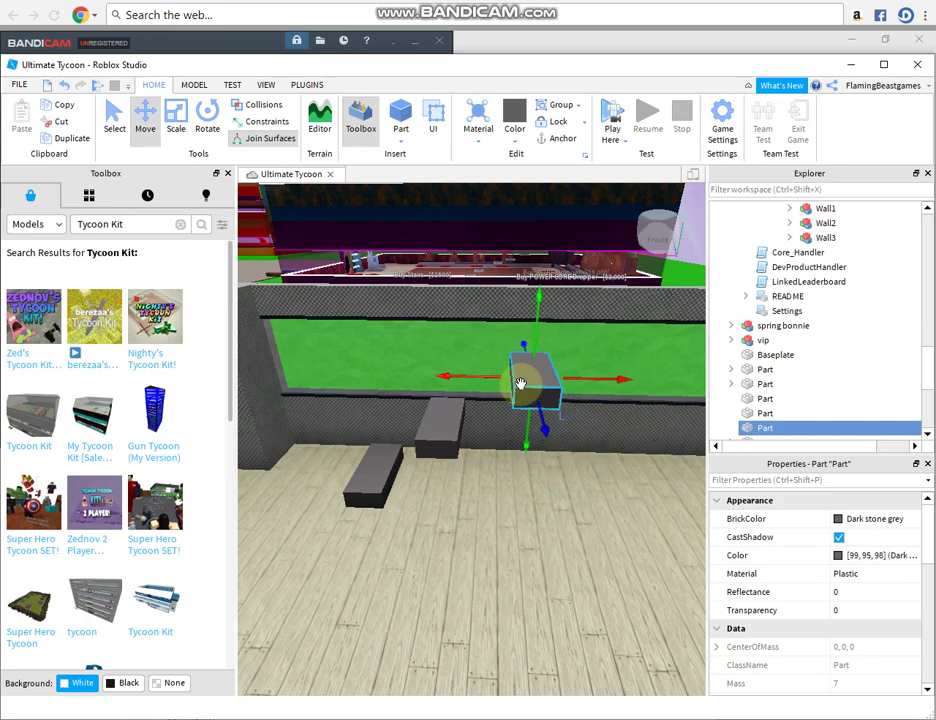
Group the three stair step parts into one model and rename it "Stairs".
{"action": "left_click", "coordinate": [441, 437], "text": "ctrl"}
{"action": "left_click", "coordinate": [378, 490], "text": "ctrl"}
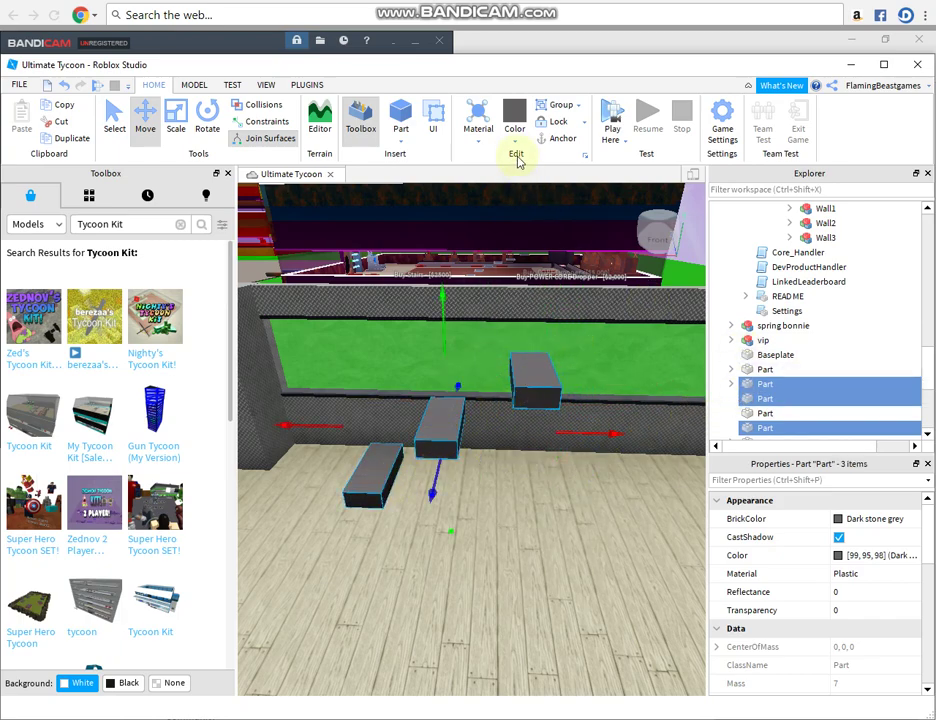
{"action": "left_click", "coordinate": [558, 105]}
{"action": "right_click", "coordinate": [771, 212]}
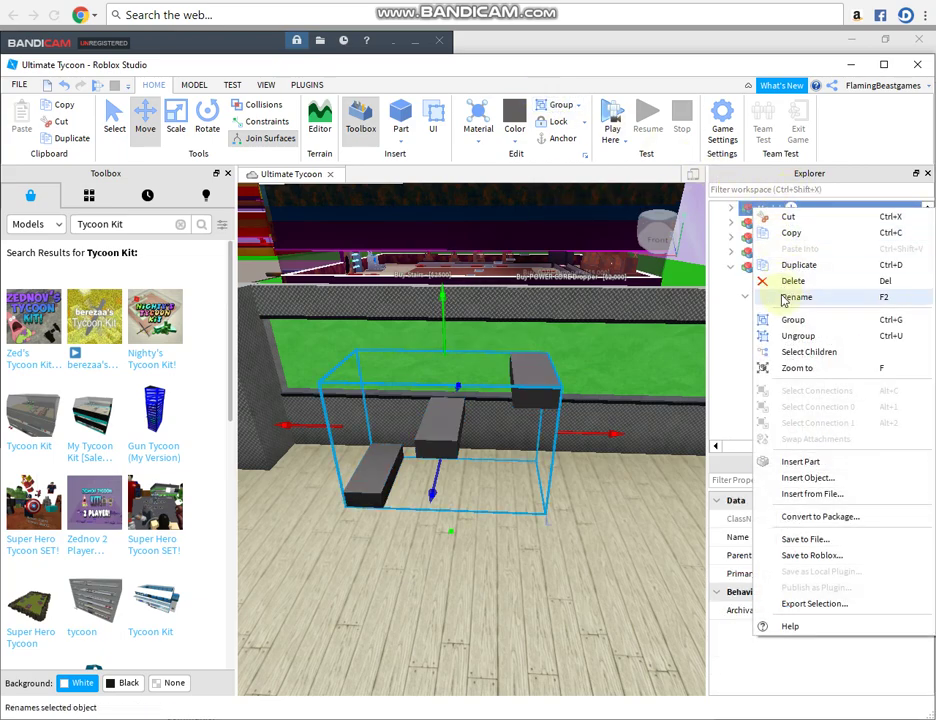
{"action": "left_click", "coordinate": [787, 298]}
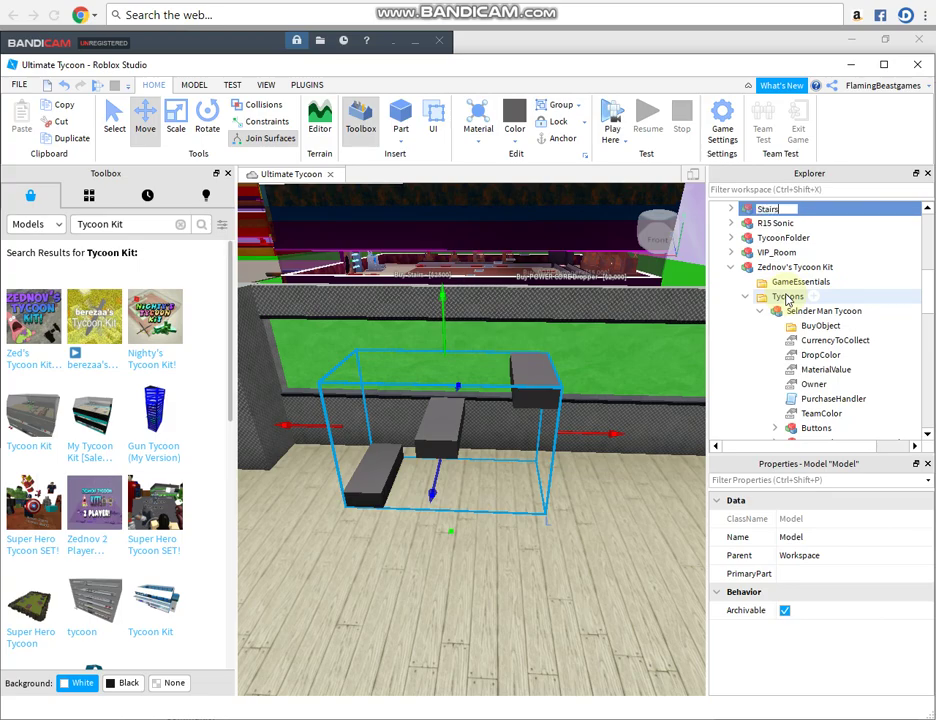
Duplicate the tycoon's "Buy an Upgrader - [$300]" button model and move the copy sideways toward the stairs.
{"action": "right_click_drag", "start_coordinate": [537, 440], "coordinate": [516, 445]}
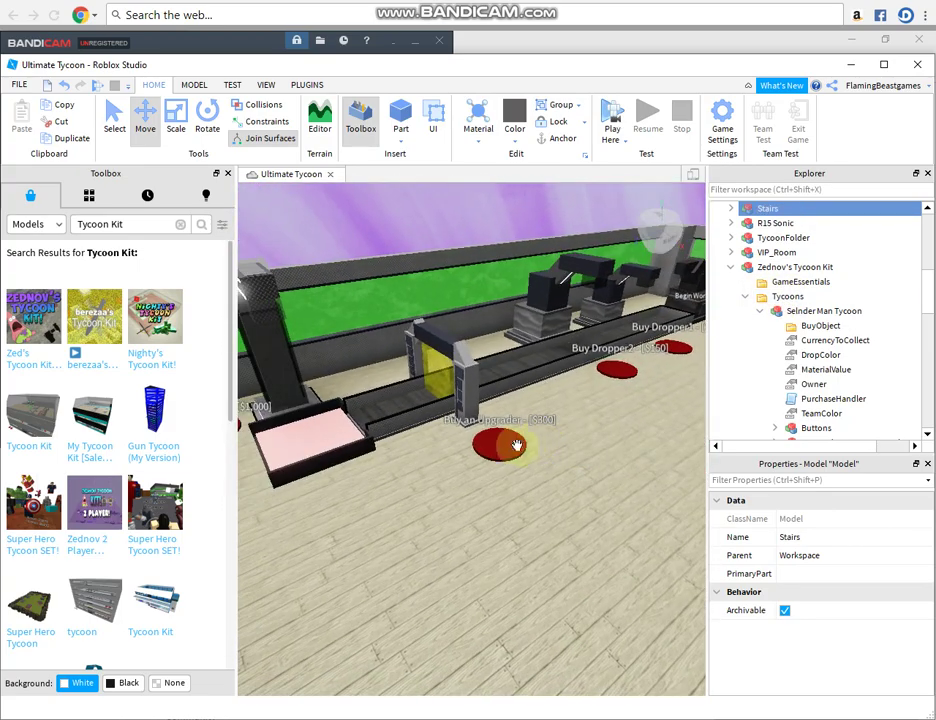
{"action": "left_click", "coordinate": [508, 444]}
{"action": "left_click", "coordinate": [508, 444]}
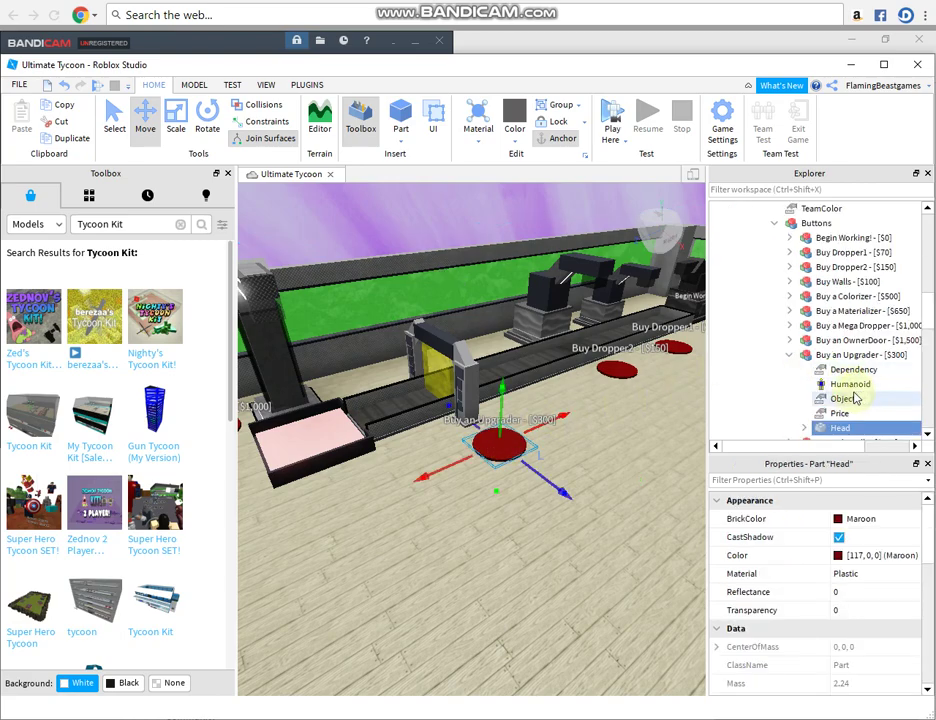
{"action": "left_click", "coordinate": [839, 358]}
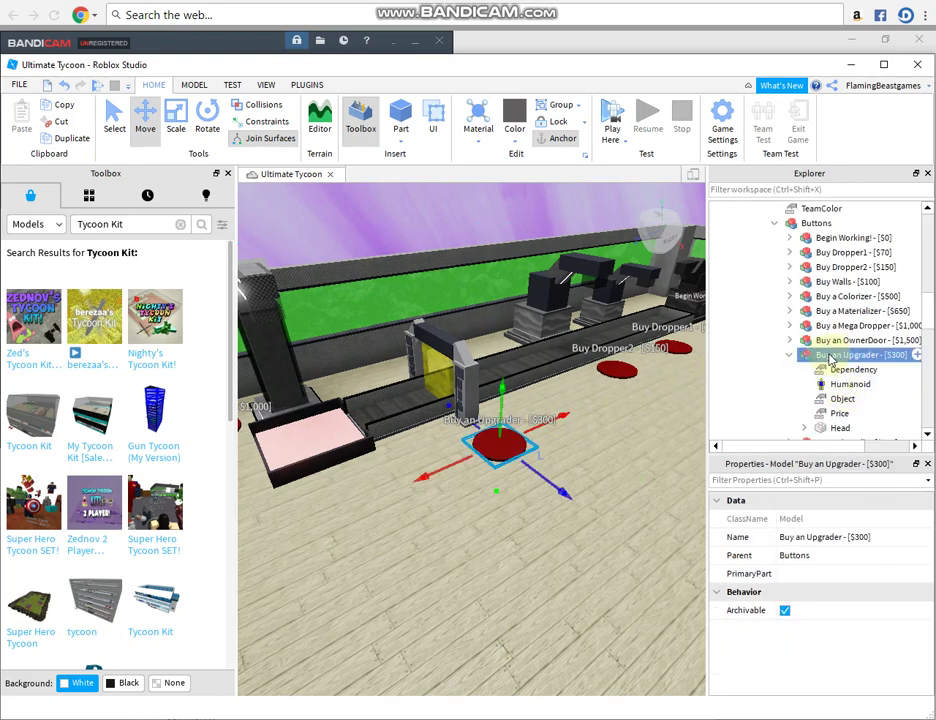
{"action": "left_click", "coordinate": [785, 428]}
{"action": "key", "text": "f"}
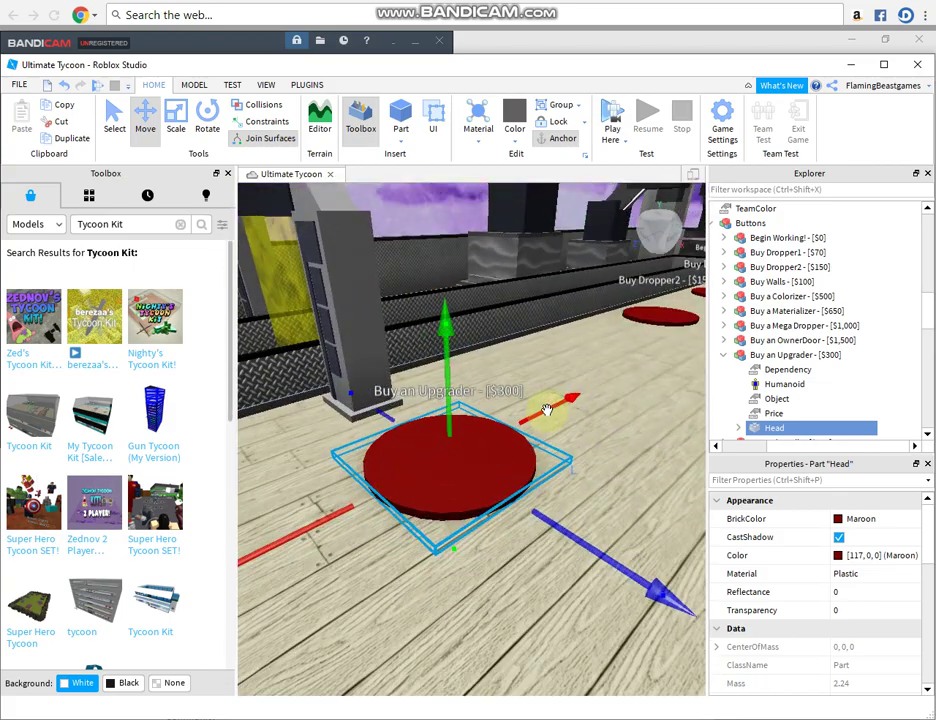
{"action": "right_click_drag", "start_coordinate": [547, 410], "coordinate": [547, 410]}
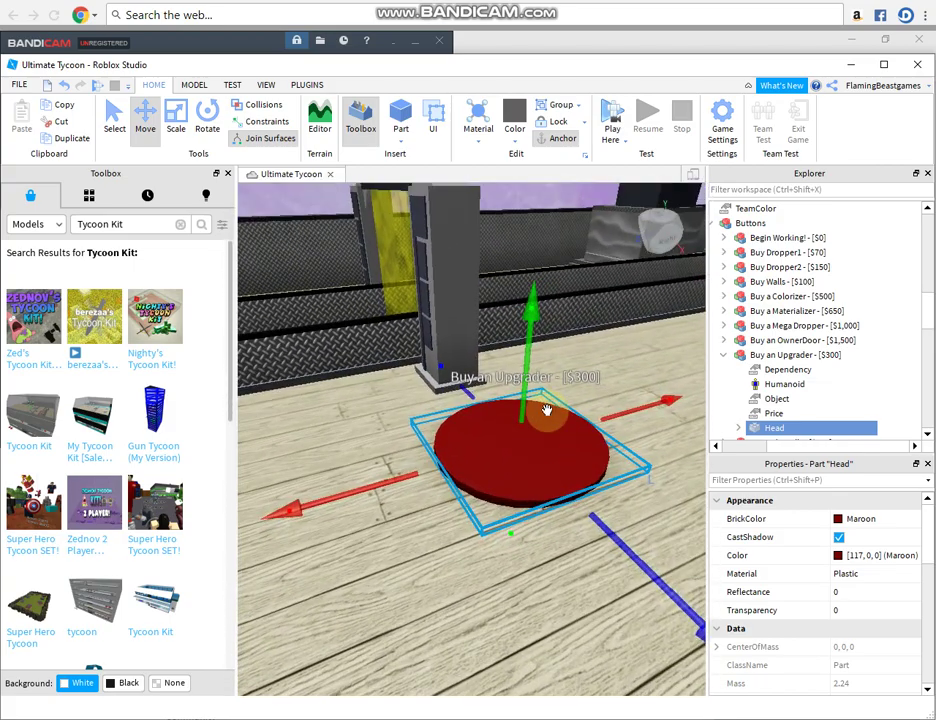
{"action": "left_click", "coordinate": [762, 357]}
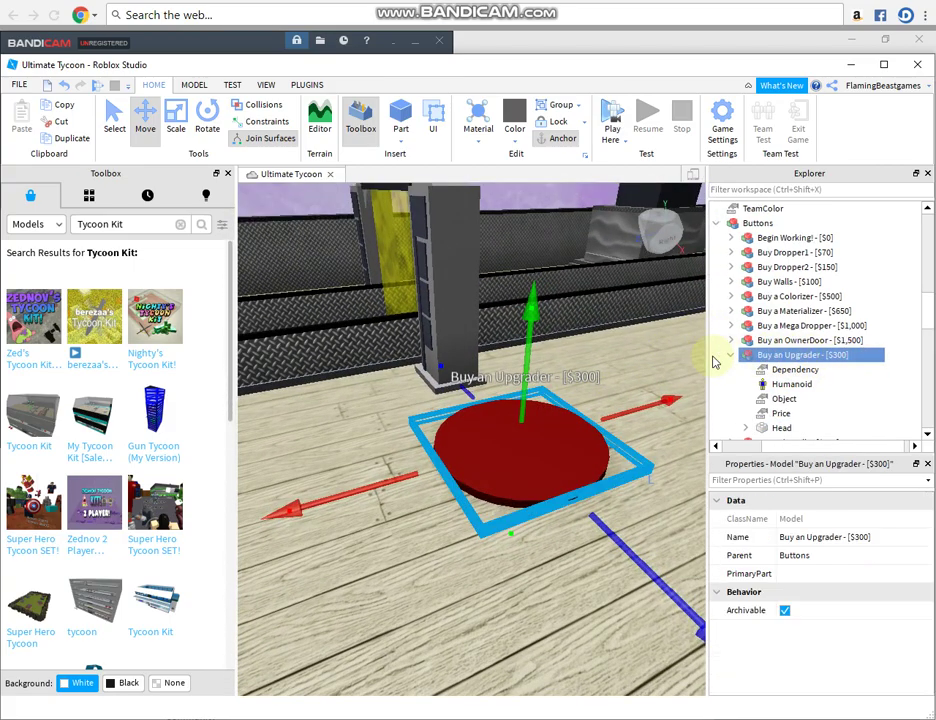
{"action": "right_click_drag", "start_coordinate": [585, 382], "coordinate": [585, 382]}
{"action": "scroll", "coordinate": [552, 393], "scroll_direction": "down", "scroll_amount": 5}
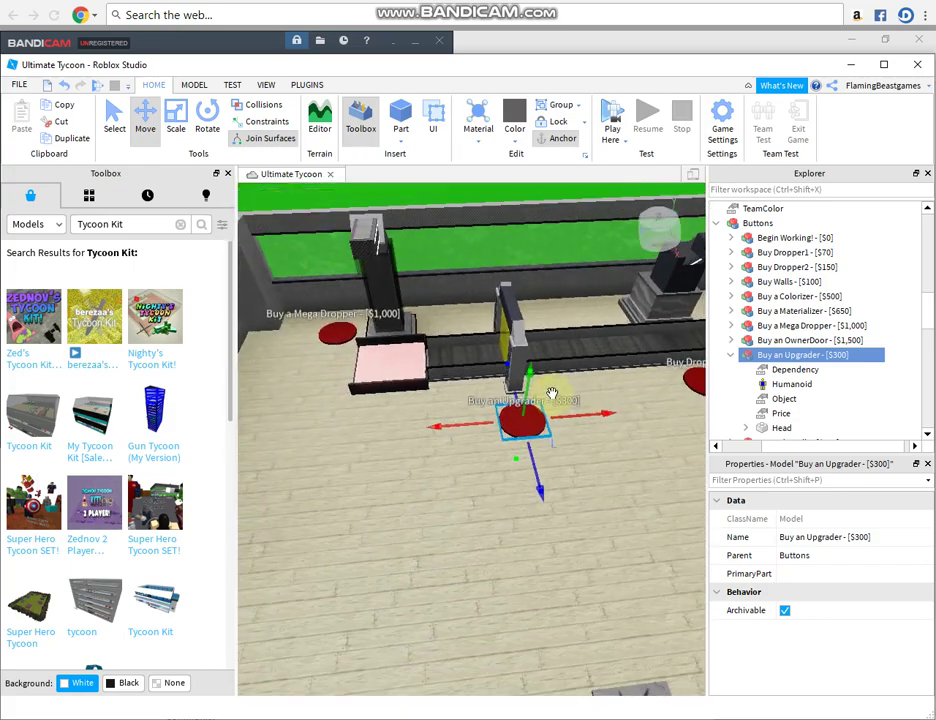
{"action": "left_click", "coordinate": [731, 344]}
{"action": "left_click", "coordinate": [731, 263]}
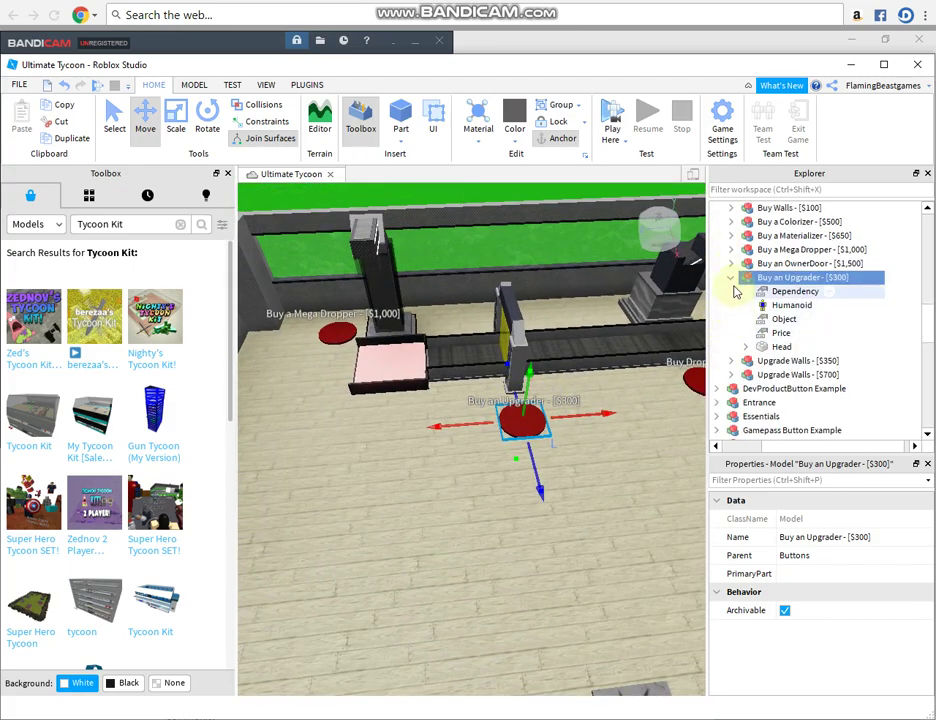
{"action": "left_click", "coordinate": [731, 278]}
{"action": "key", "text": "ctrl+d"}
{"action": "key", "text": "a"}
{"action": "left_click_drag", "start_coordinate": [606, 414], "coordinate": [556, 470]}
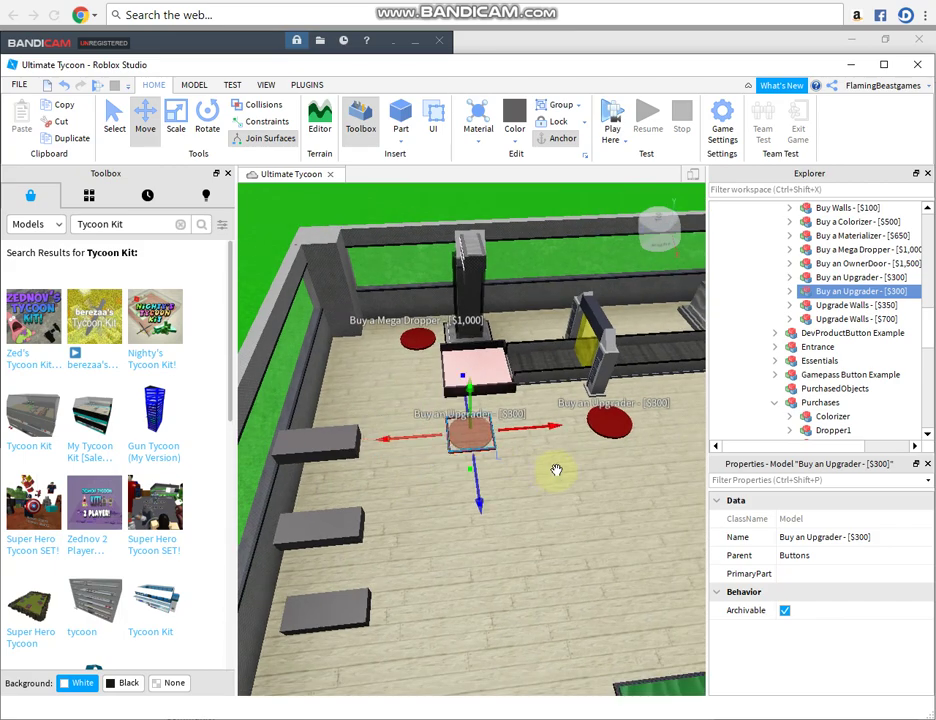
Position the copied button on the floor directly in front of the lowest stair step.
{"action": "left_click_drag", "start_coordinate": [484, 481], "coordinate": [457, 675]}
{"action": "right_click_drag", "start_coordinate": [510, 505], "coordinate": [504, 543]}
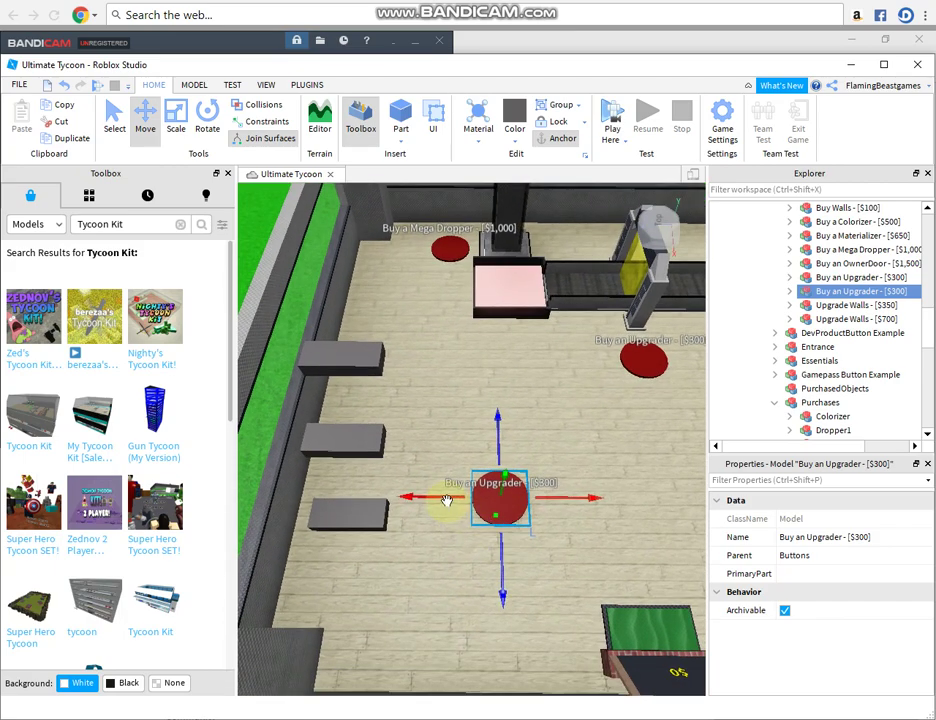
{"action": "left_click_drag", "start_coordinate": [447, 501], "coordinate": [383, 503]}
{"action": "left_click_drag", "start_coordinate": [433, 527], "coordinate": [412, 590]}
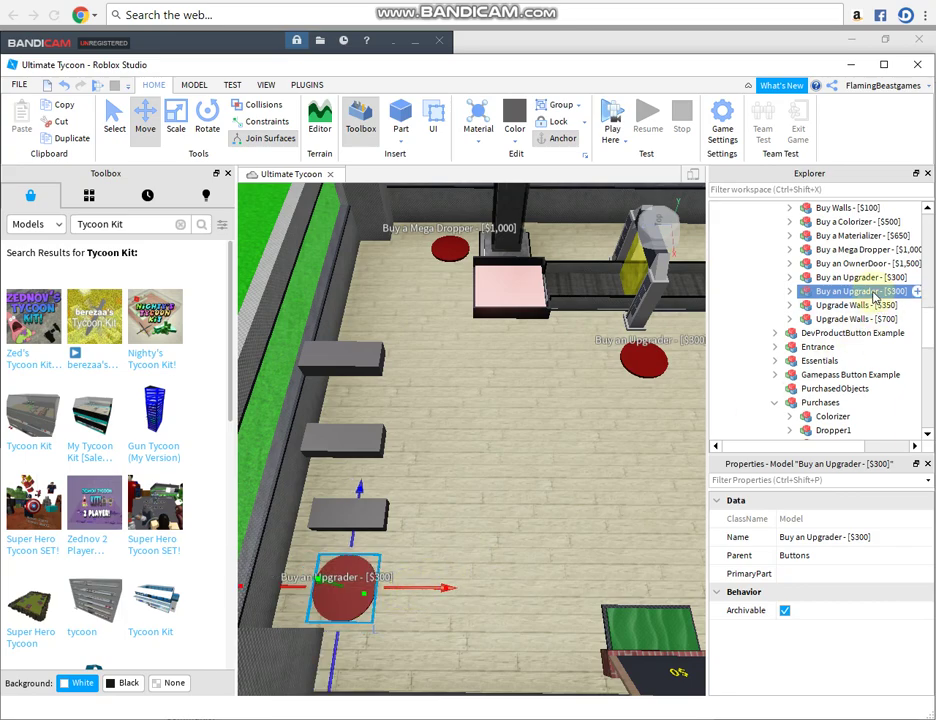
Rename the copied button model "Buy Stairs - [$300]".
{"action": "right_click", "coordinate": [874, 292]}
{"action": "left_click", "coordinate": [796, 382]}
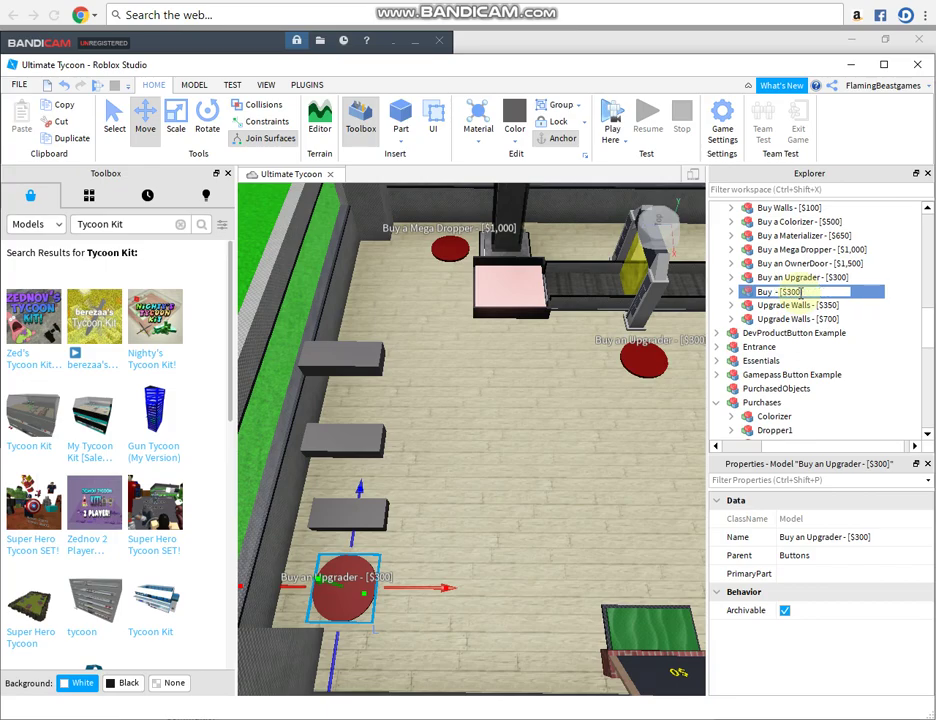
{"action": "right_click_drag", "start_coordinate": [491, 324], "coordinate": [491, 324]}
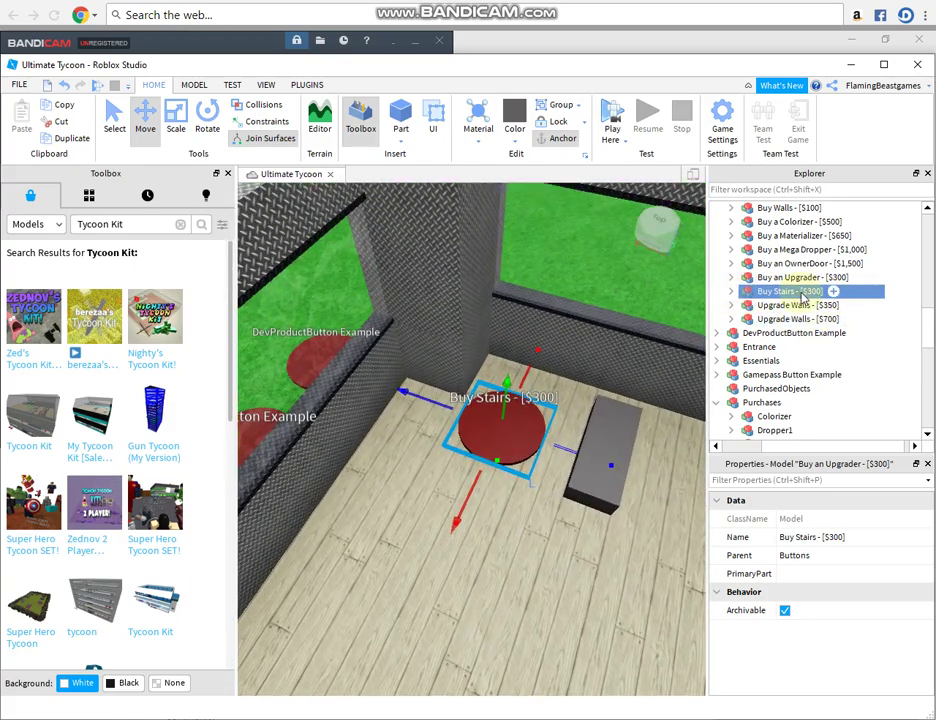
Set the Object value of the Buy Stairs button to "Stairs".
{"action": "left_click", "coordinate": [731, 291]}
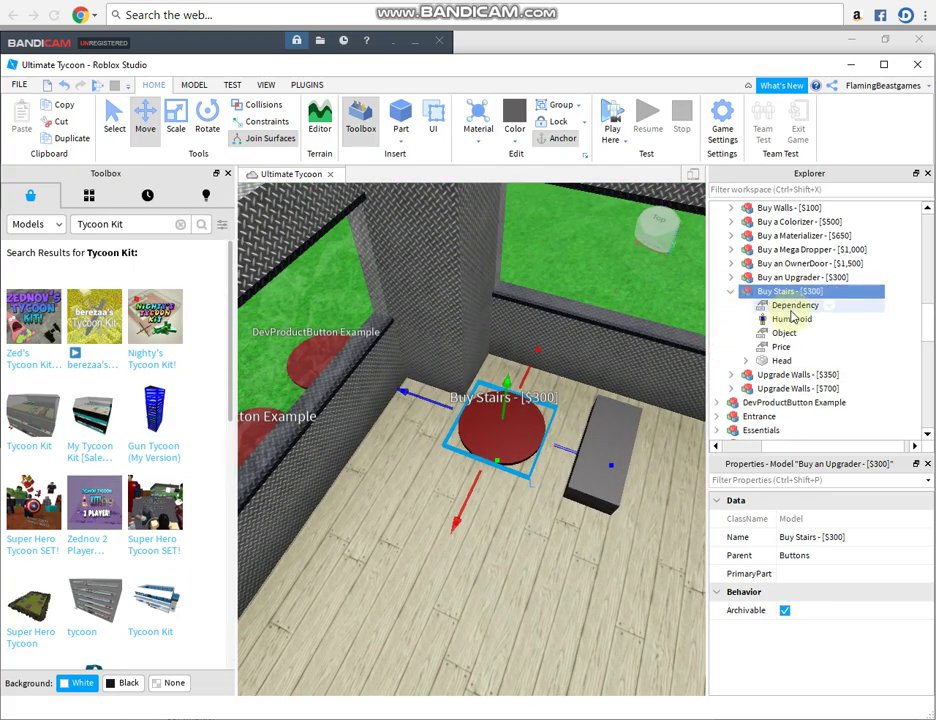
{"action": "left_click", "coordinate": [785, 334]}
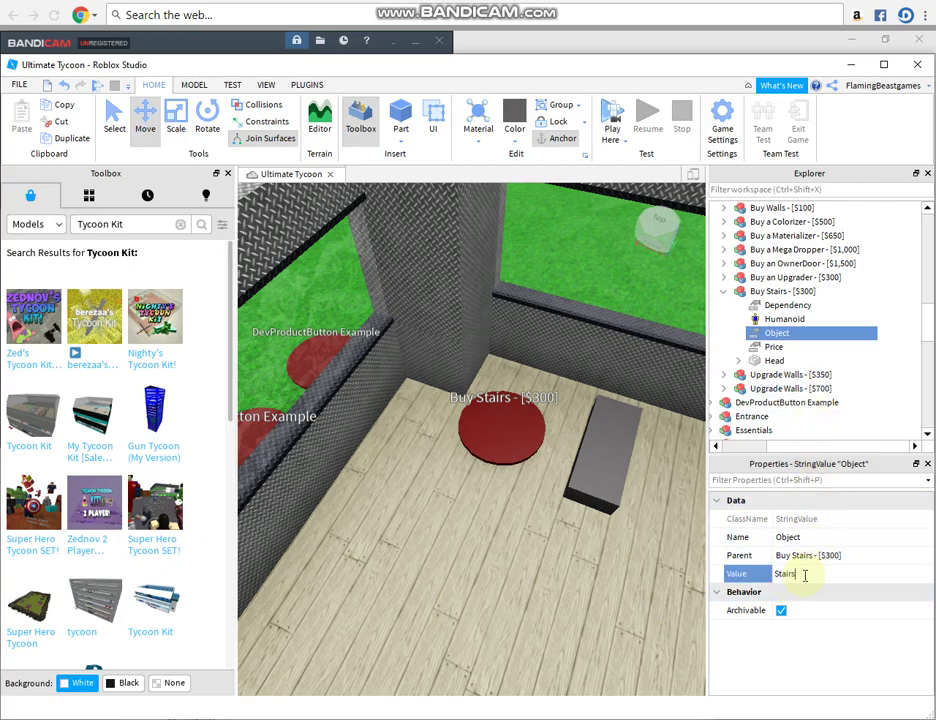
{"action": "key", "text": "w"}
{"action": "right_click_drag", "start_coordinate": [667, 567], "coordinate": [615, 538]}
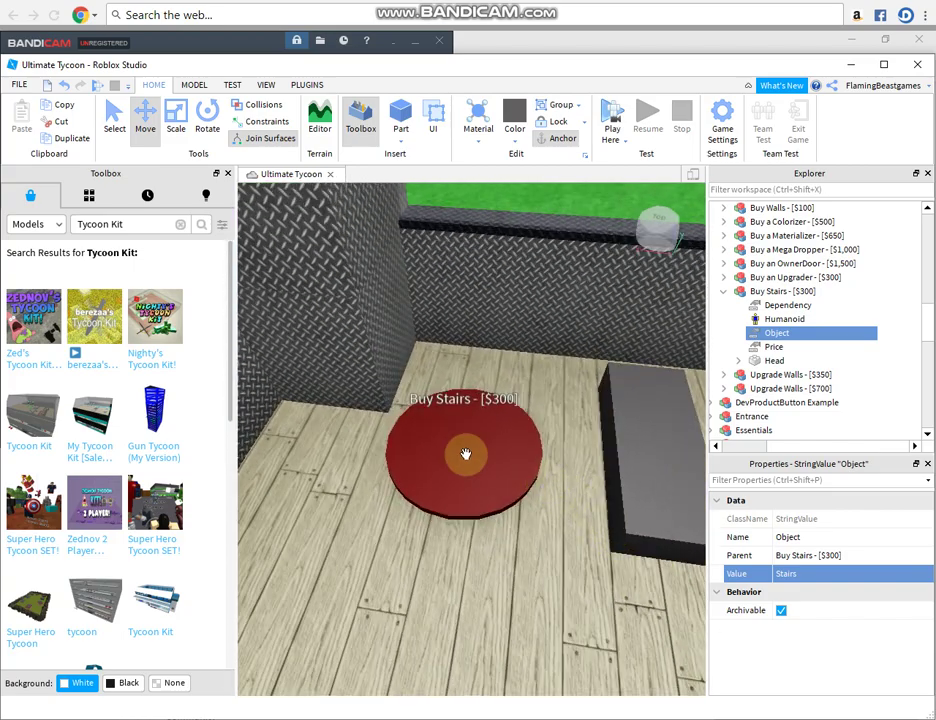
Move the Stairs model from the Workspace into the Purchases group of the Slender Man tycoon.
{"action": "scroll", "coordinate": [802, 330], "scroll_direction": "up", "scroll_amount": 15}
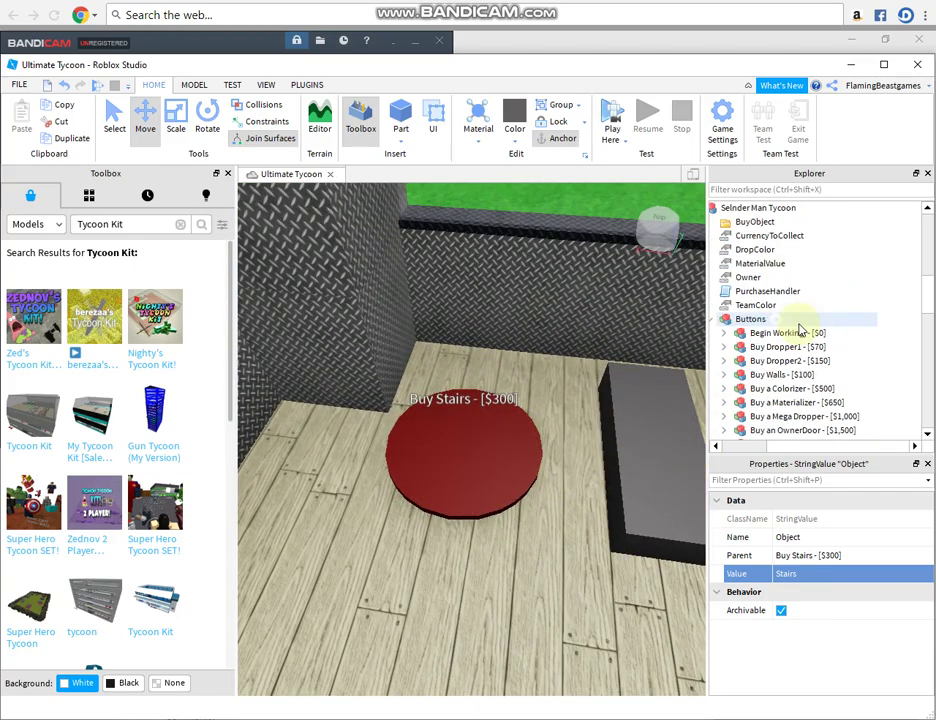
{"action": "scroll", "coordinate": [790, 290], "scroll_direction": "up", "scroll_amount": 4}
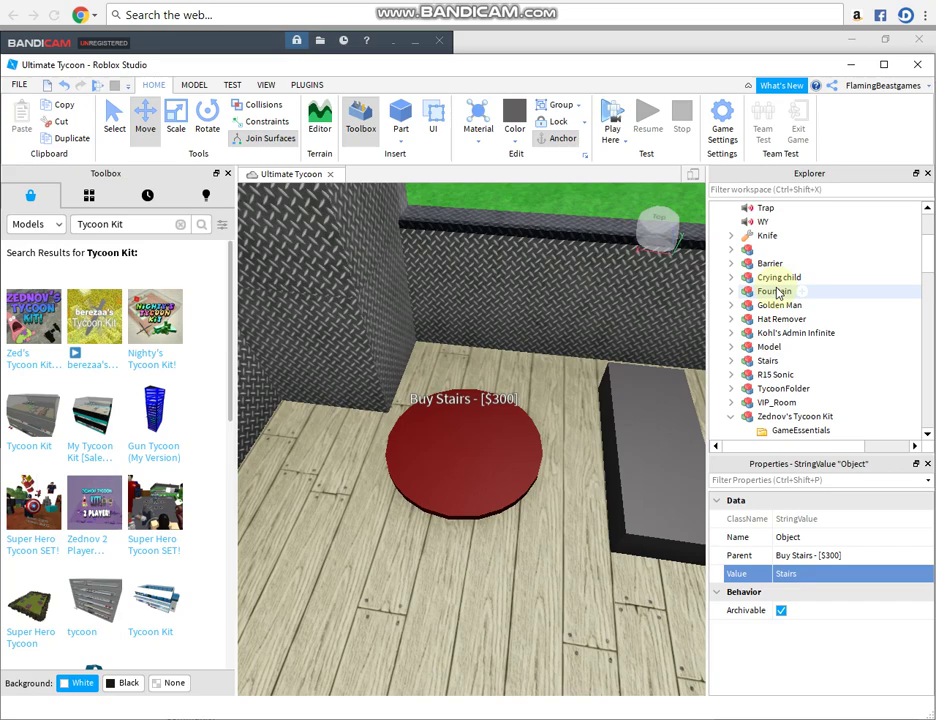
{"action": "scroll", "coordinate": [796, 303], "scroll_direction": "down", "scroll_amount": 4}
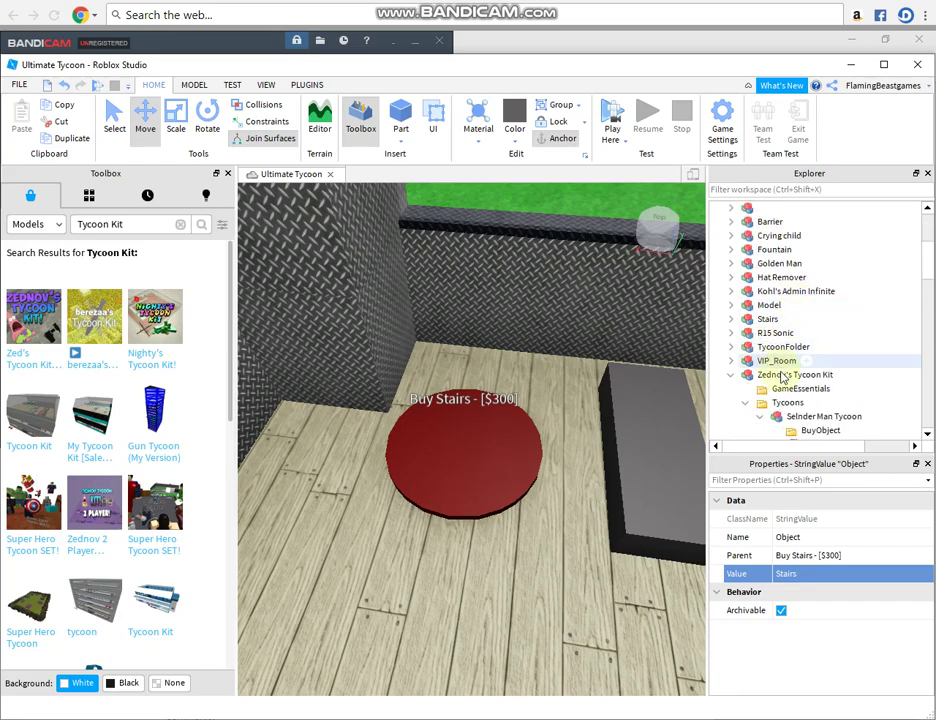
{"action": "scroll", "coordinate": [786, 350], "scroll_direction": "up", "scroll_amount": 4}
{"action": "scroll", "coordinate": [795, 320], "scroll_direction": "down", "scroll_amount": 2}
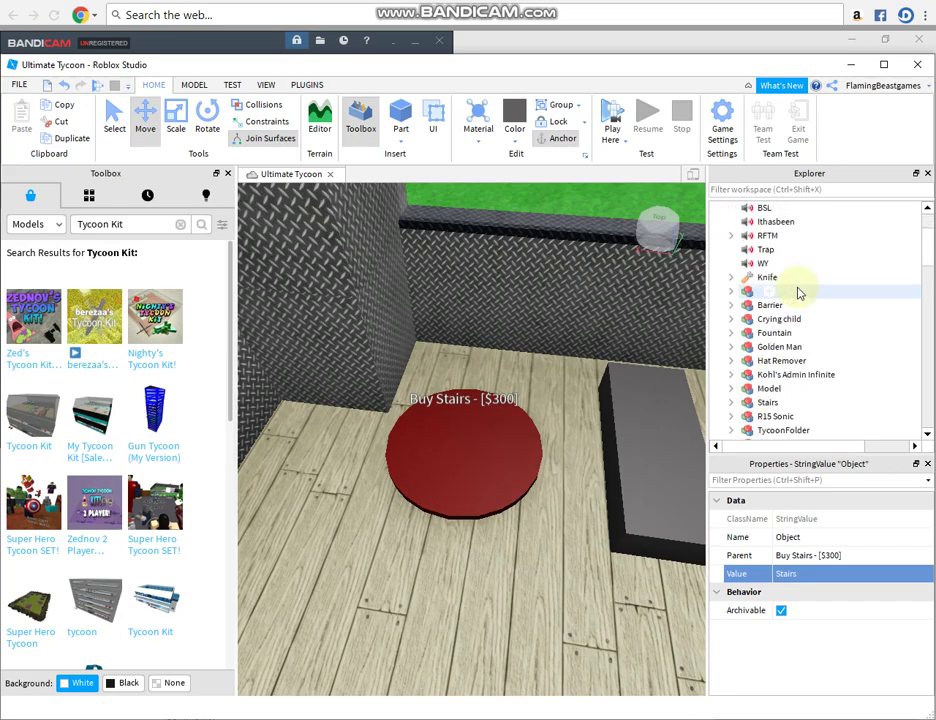
{"action": "scroll", "coordinate": [800, 305], "scroll_direction": "down", "scroll_amount": 2}
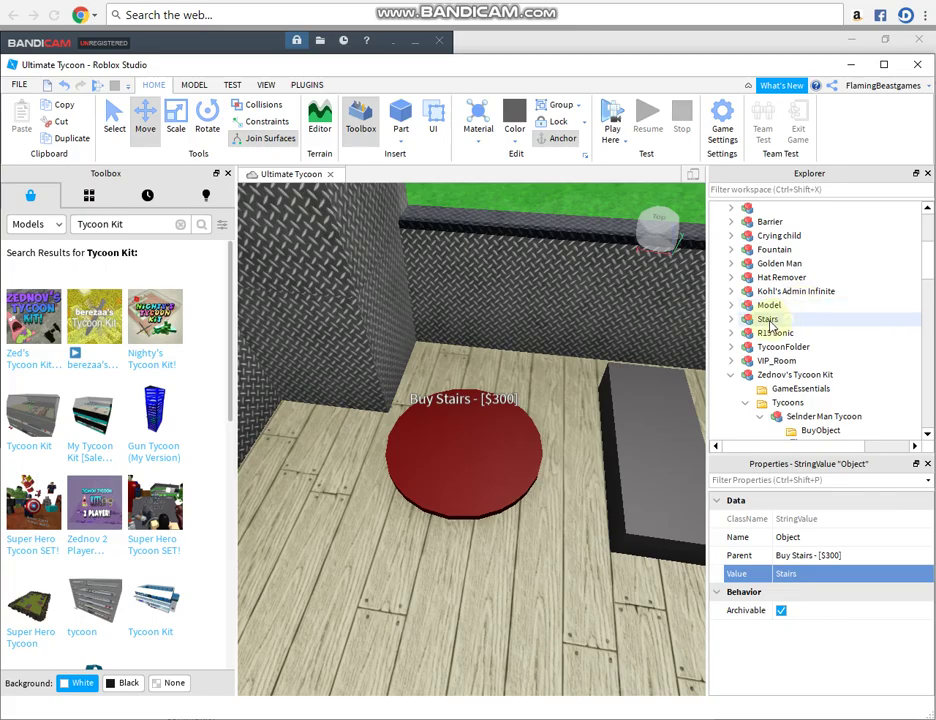
{"action": "left_click", "coordinate": [768, 320]}
{"action": "right_click_drag", "start_coordinate": [490, 460], "coordinate": [528, 412]}
{"action": "scroll", "coordinate": [528, 412], "scroll_direction": "down", "scroll_amount": 3}
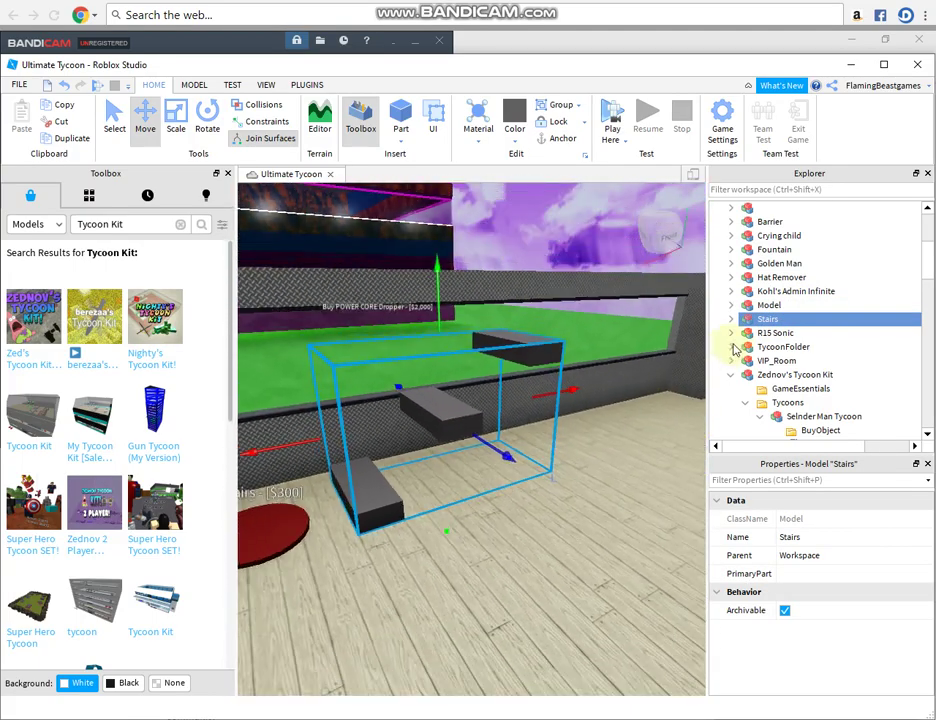
{"action": "scroll", "coordinate": [560, 355], "scroll_direction": "up", "scroll_amount": 3}
{"action": "right_click_drag", "start_coordinate": [558, 355], "coordinate": [558, 346]}
{"action": "scroll", "coordinate": [558, 355], "scroll_direction": "down", "scroll_amount": 4}
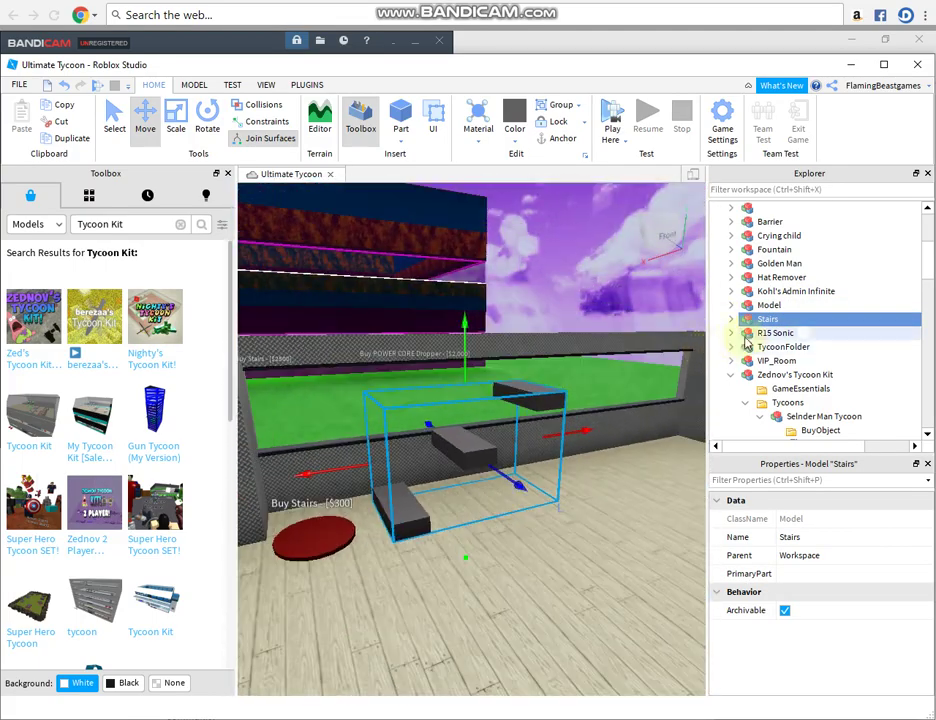
{"action": "mouse_move", "coordinate": [838, 337]}
{"action": "left_mouse_down"}
{"action": "mouse_move", "coordinate": [832, 392]}
{"action": "mouse_move", "coordinate": [840, 410]}
{"action": "mouse_move", "coordinate": [815, 305]}
{"action": "mouse_move", "coordinate": [856, 365]}
{"action": "mouse_move", "coordinate": [842, 420]}
{"action": "mouse_move", "coordinate": [857, 381]}
{"action": "mouse_move", "coordinate": [853, 416]}
{"action": "mouse_move", "coordinate": [835, 370]}
{"action": "mouse_move", "coordinate": [846, 302]}
{"action": "mouse_move", "coordinate": [829, 318]}
{"action": "left_mouse_up"}
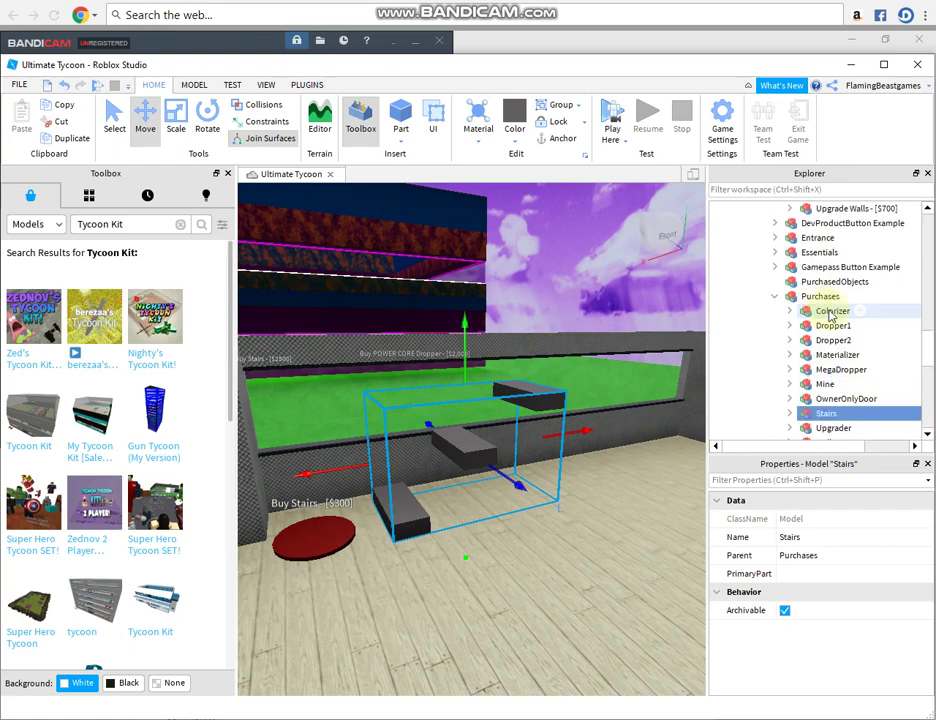
{"action": "left_click", "coordinate": [779, 297]}
Set the Price value of the Buy Stairs button to 10.
{"action": "right_click_drag", "start_coordinate": [673, 349], "coordinate": [615, 368]}
{"action": "right_click_drag", "start_coordinate": [512, 426], "coordinate": [495, 437]}
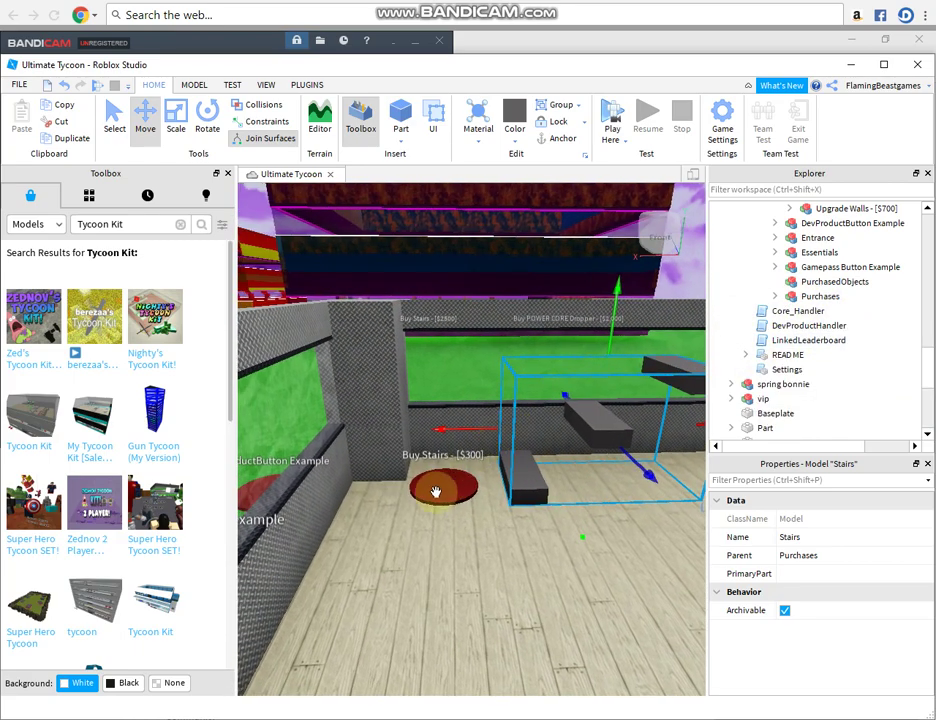
{"action": "left_click", "coordinate": [457, 487]}
{"action": "scroll", "coordinate": [818, 326], "scroll_direction": "up", "scroll_amount": 3}
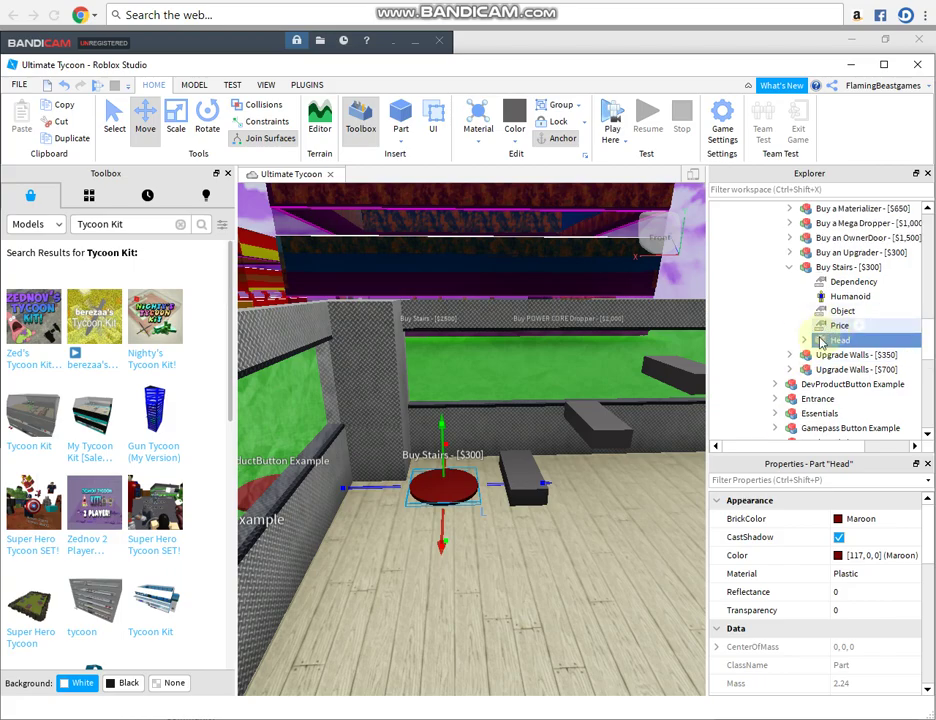
{"action": "key", "text": "f"}
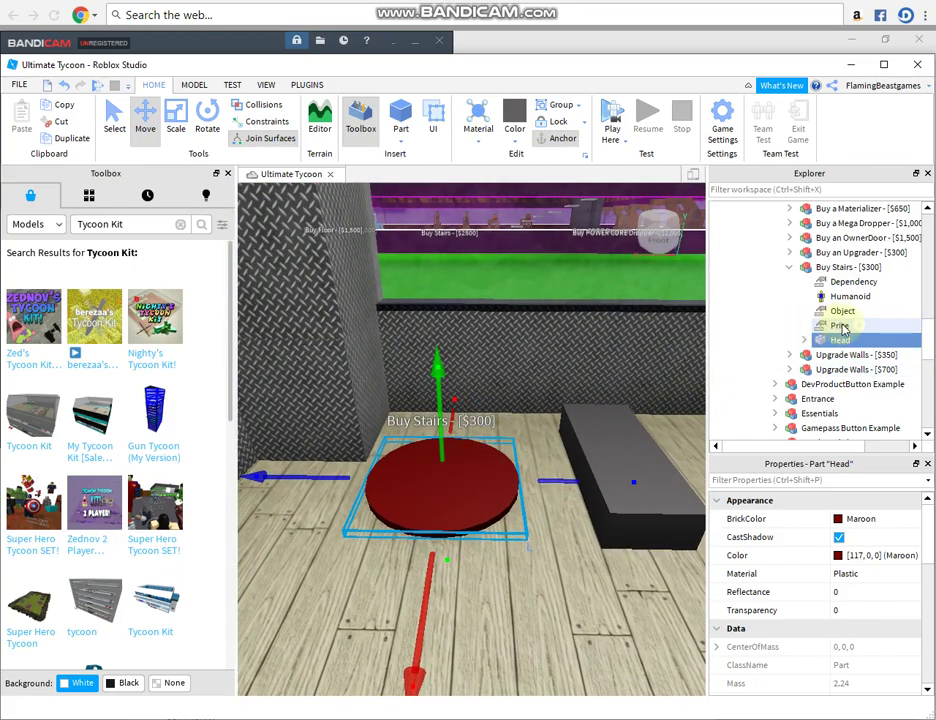
{"action": "left_click", "coordinate": [840, 326]}
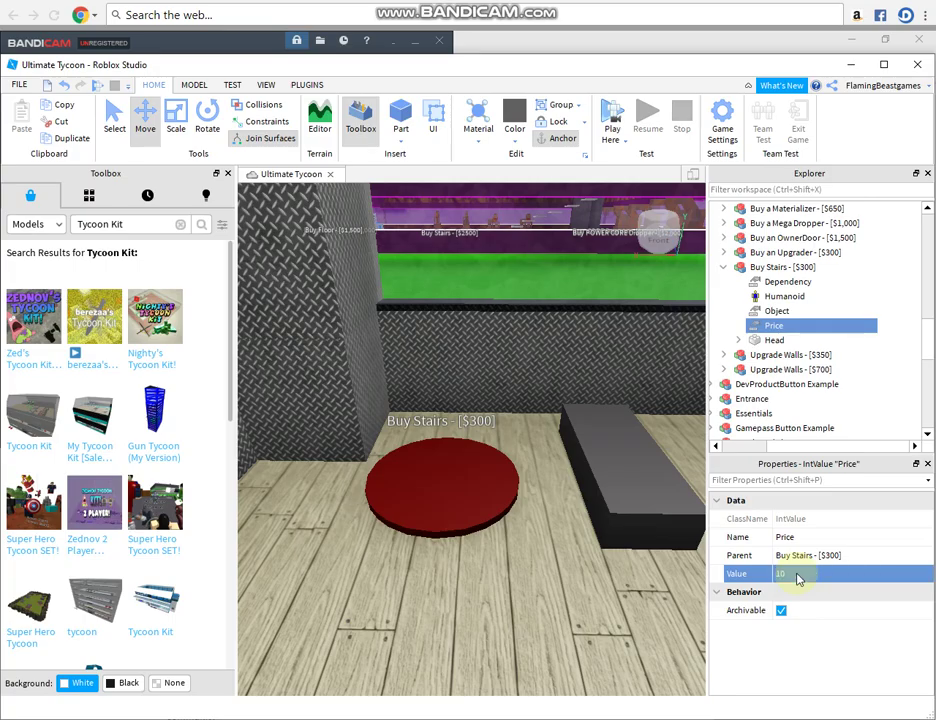
{"action": "scroll", "coordinate": [425, 415], "scroll_direction": "down", "scroll_amount": 5}
{"action": "mouse_move", "coordinate": [425, 415]}
{"action": "right_mouse_down"}
{"action": "mouse_move", "coordinate": [432, 391]}
{"action": "mouse_move", "coordinate": [637, 376]}
{"action": "mouse_move", "coordinate": [405, 411]}
{"action": "mouse_move", "coordinate": [412, 408]}
{"action": "right_mouse_up"}
{"action": "key", "text": "w"}
{"action": "key", "text": "a"}
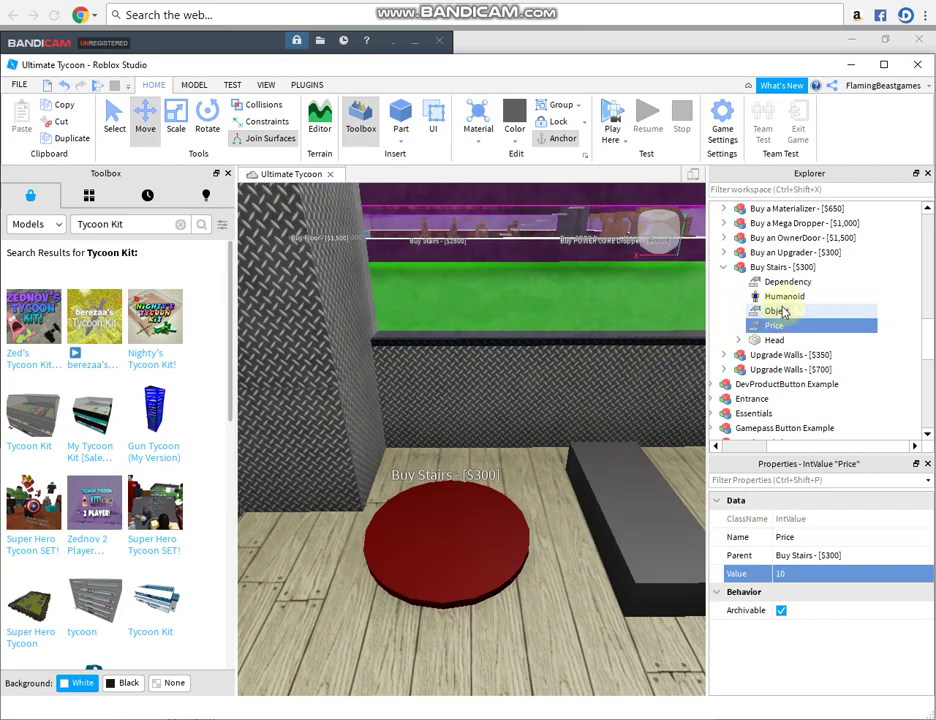
Check the Buy Stairs button's Object value against the Stairs model in Purchases and view the tycoon from outside.
{"action": "left_click", "coordinate": [784, 312]}
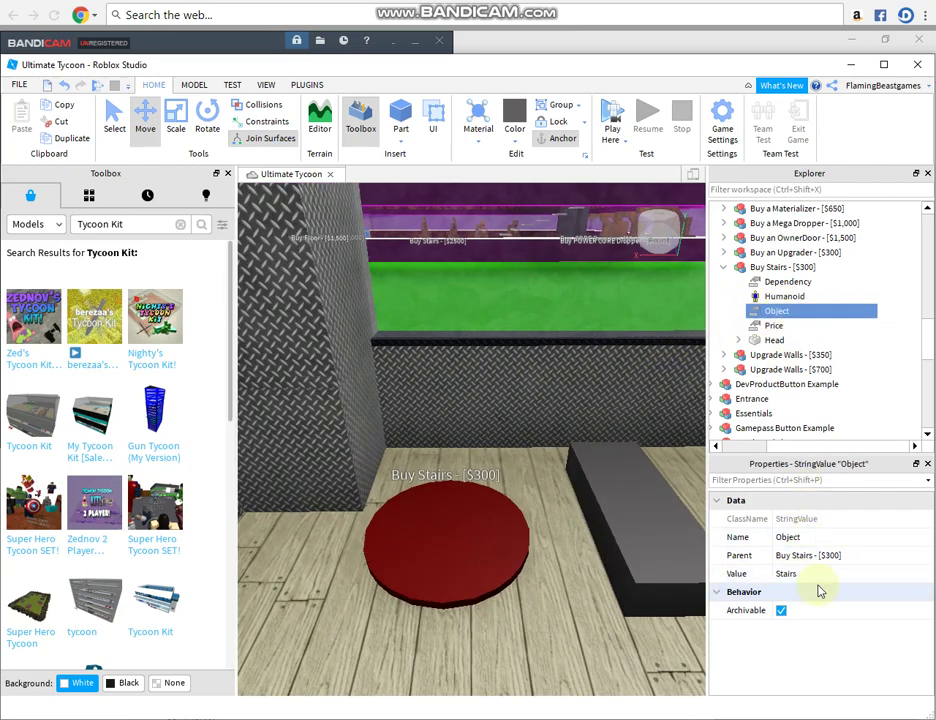
{"action": "left_click", "coordinate": [724, 268]}
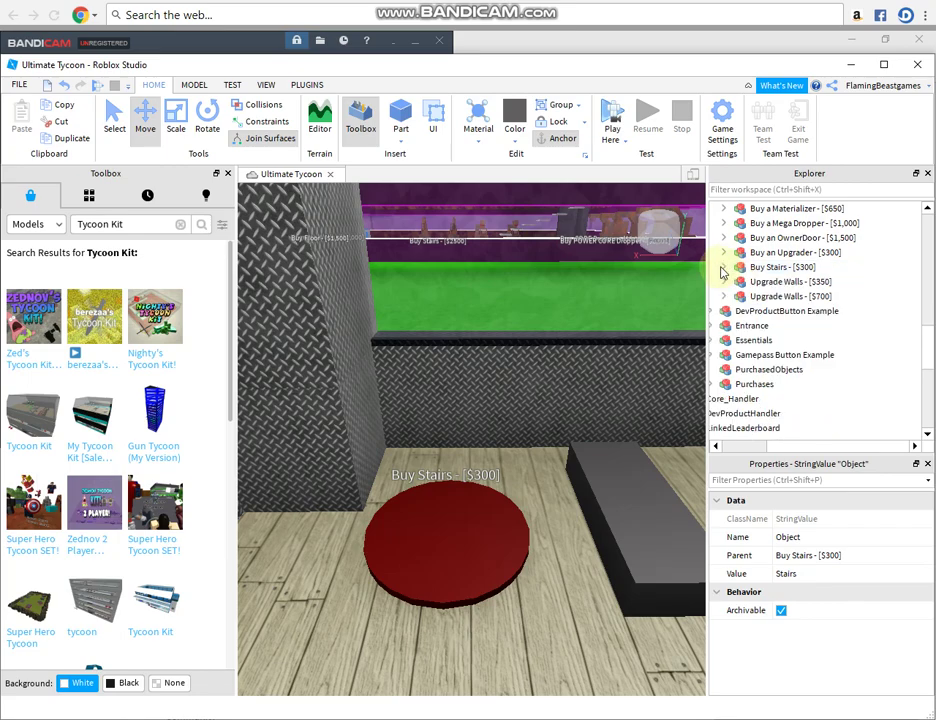
{"action": "scroll", "coordinate": [746, 338], "scroll_direction": "up", "scroll_amount": 1}
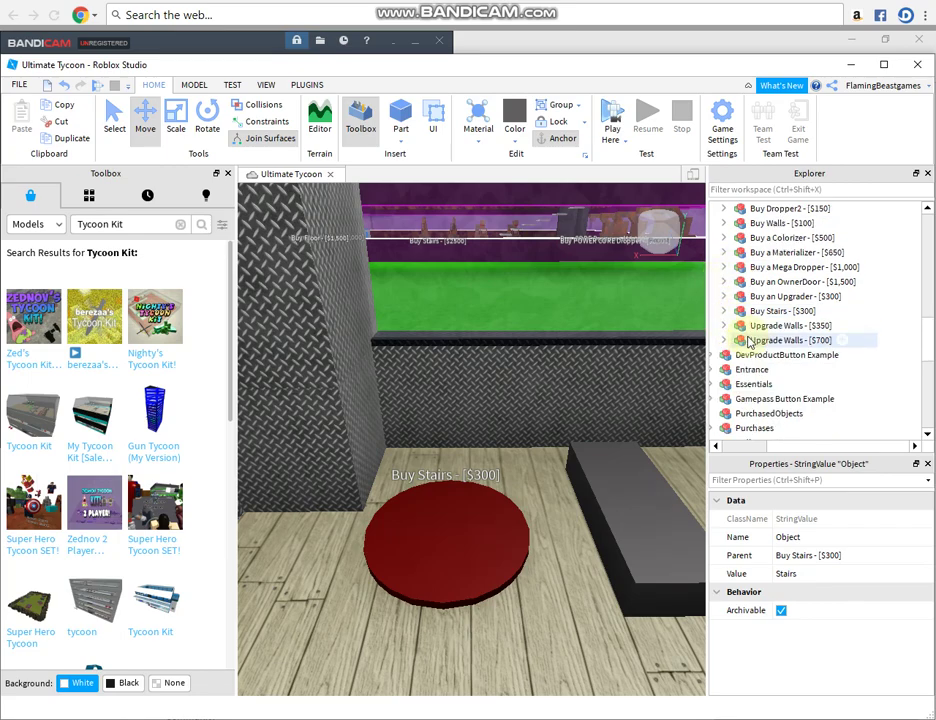
{"action": "scroll", "coordinate": [748, 341], "scroll_direction": "down", "scroll_amount": 2}
{"action": "scroll", "coordinate": [775, 362], "scroll_direction": "down", "scroll_amount": 3}
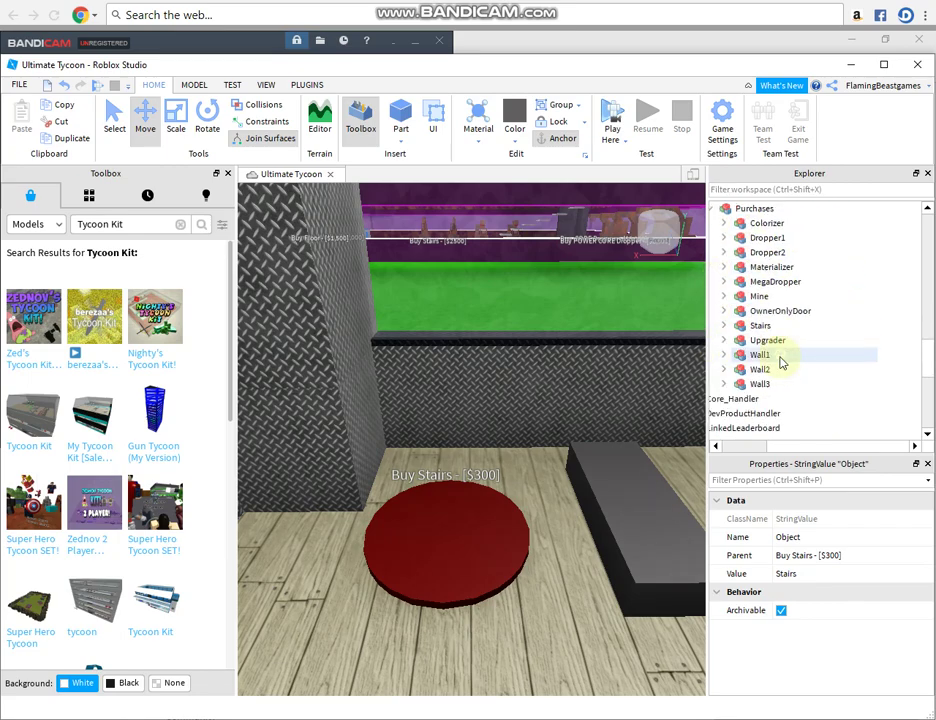
{"action": "left_click", "coordinate": [770, 325]}
{"action": "scroll", "coordinate": [605, 388], "scroll_direction": "down", "scroll_amount": 5}
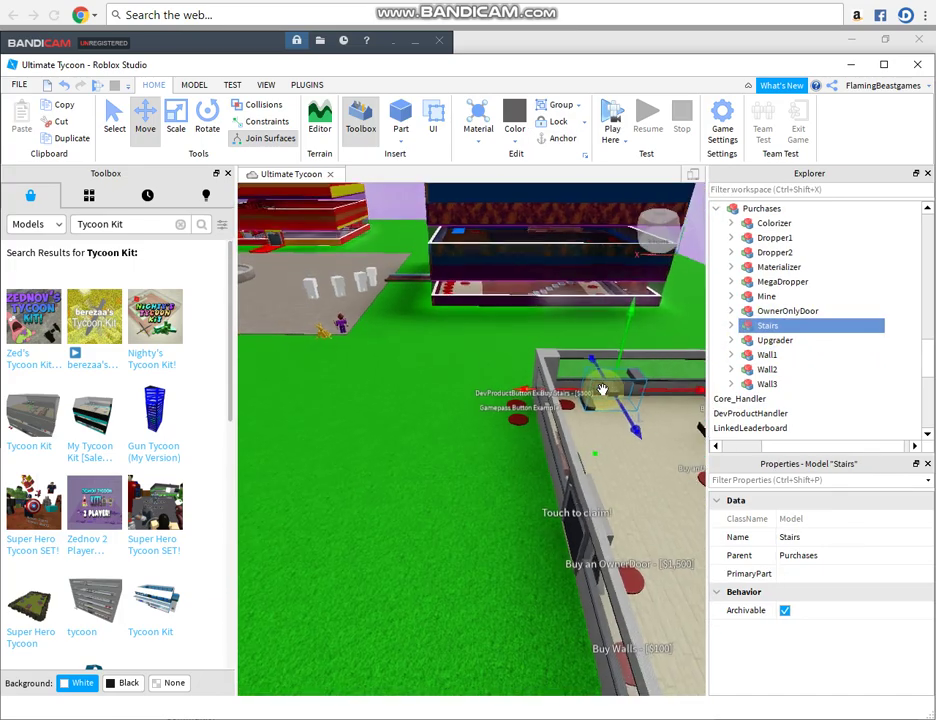
{"action": "left_click", "coordinate": [405, 495]}
{"action": "scroll", "coordinate": [509, 420], "scroll_direction": "up", "scroll_amount": 4}
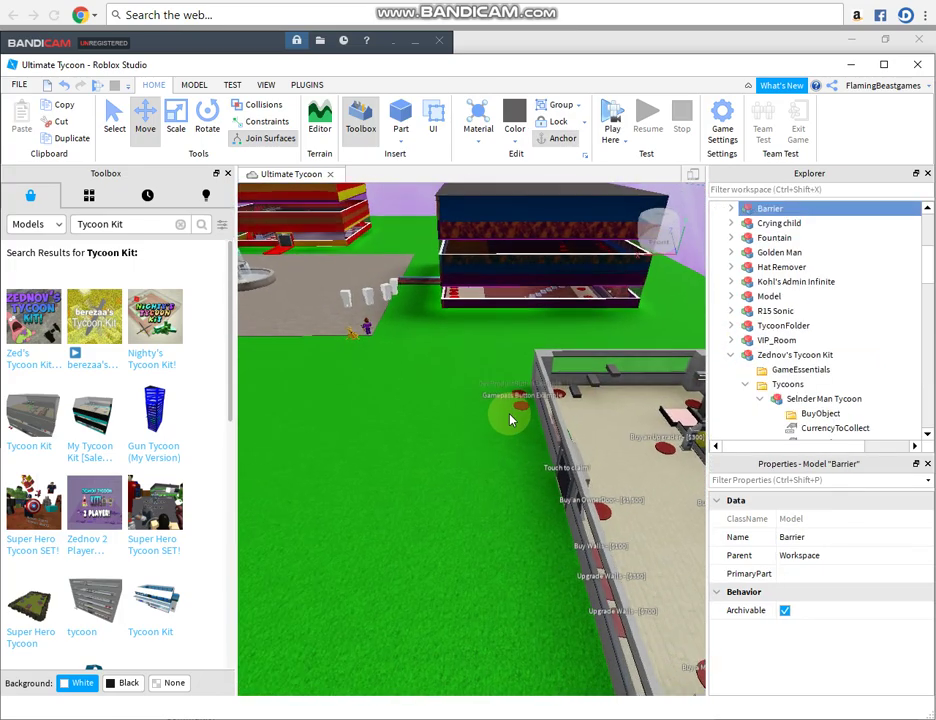
Shift the whole Zednov's Tycoon Kit model sideways across the grass along its red axis.
{"action": "left_click", "coordinate": [487, 475]}
{"action": "right_click_drag", "start_coordinate": [487, 475], "coordinate": [484, 453]}
{"action": "left_click", "coordinate": [484, 452]}
{"action": "scroll", "coordinate": [476, 449], "scroll_direction": "down", "scroll_amount": 3}
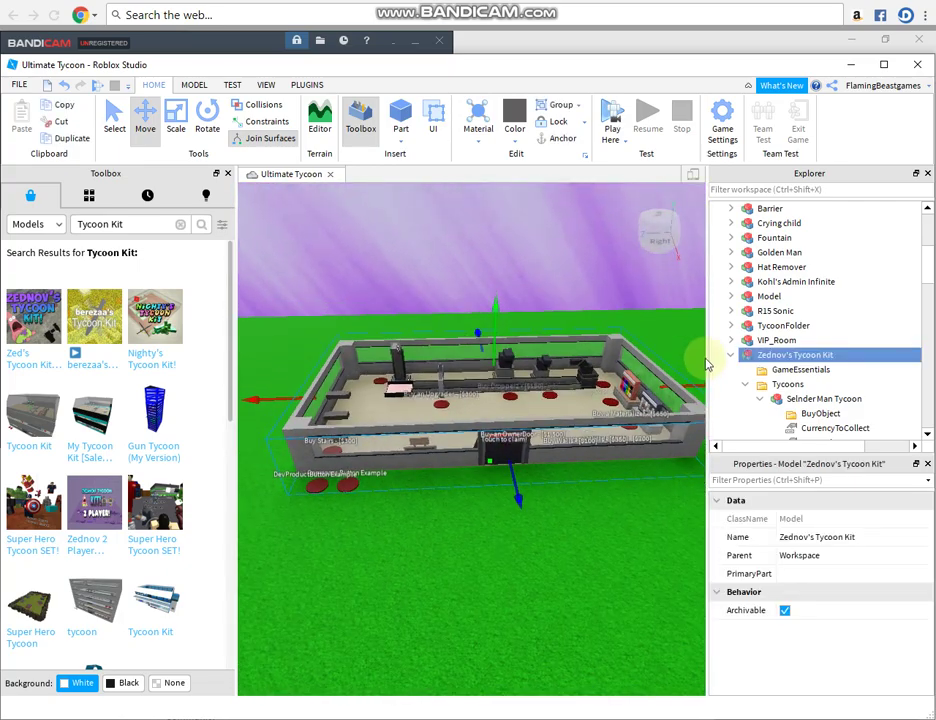
{"action": "left_click_drag", "start_coordinate": [680, 387], "coordinate": [615, 393]}
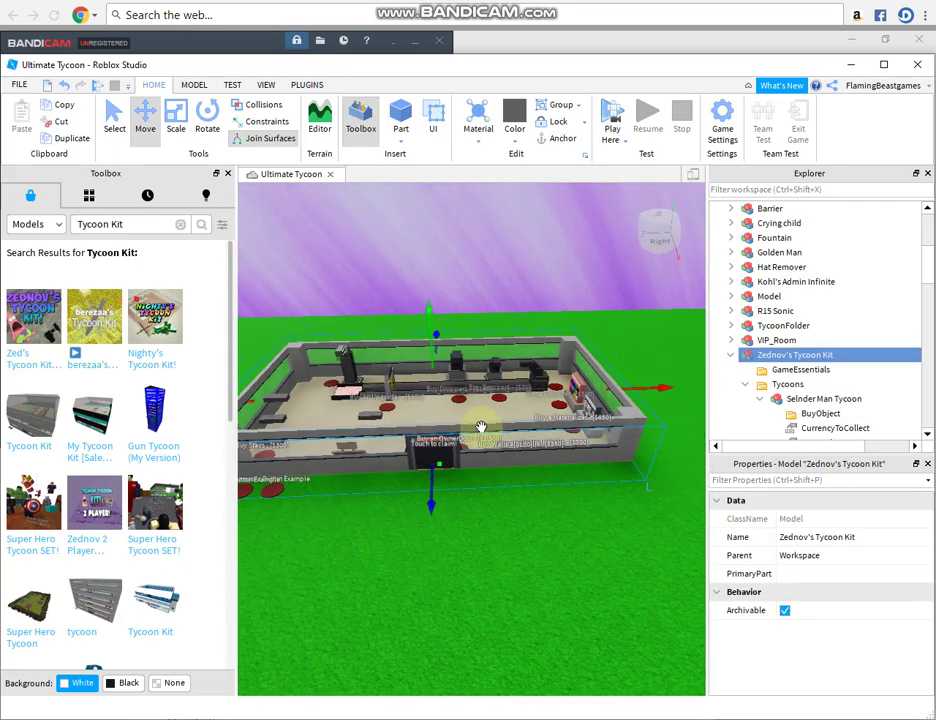
Delete the stray object in front of the tycoon's entrance.
{"action": "scroll", "coordinate": [480, 428], "scroll_direction": "up", "scroll_amount": 3}
{"action": "right_click_drag", "start_coordinate": [476, 428], "coordinate": [458, 411]}
{"action": "scroll", "coordinate": [472, 425], "scroll_direction": "up", "scroll_amount": 4}
{"action": "left_click", "coordinate": [452, 415]}
{"action": "scroll", "coordinate": [465, 411], "scroll_direction": "up", "scroll_amount": 2}
{"action": "scroll", "coordinate": [464, 410], "scroll_direction": "down", "scroll_amount": 2}
{"action": "key", "text": "Delete"}
{"action": "scroll", "coordinate": [462, 413], "scroll_direction": "down", "scroll_amount": 5}
{"action": "scroll", "coordinate": [462, 413], "scroll_direction": "down", "scroll_amount": 4}
{"action": "scroll", "coordinate": [455, 430], "scroll_direction": "up", "scroll_amount": 2}
{"action": "scroll", "coordinate": [458, 411], "scroll_direction": "up", "scroll_amount": 3}
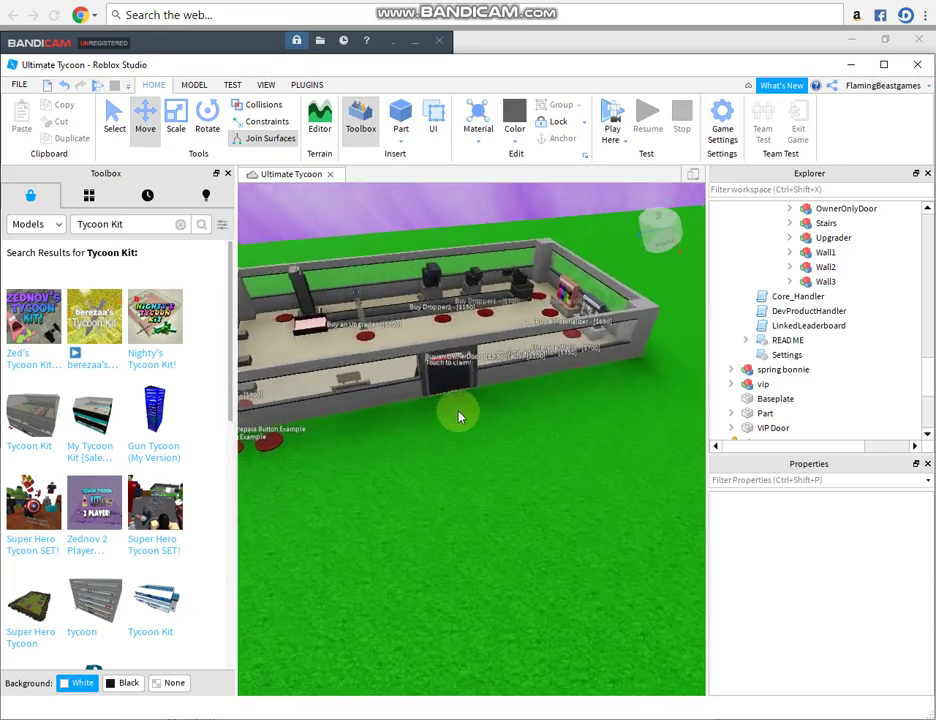
Start a play test from the tycoon's entrance, claim the tycoon and begin working.
{"action": "scroll", "coordinate": [458, 416], "scroll_direction": "up", "scroll_amount": 6}
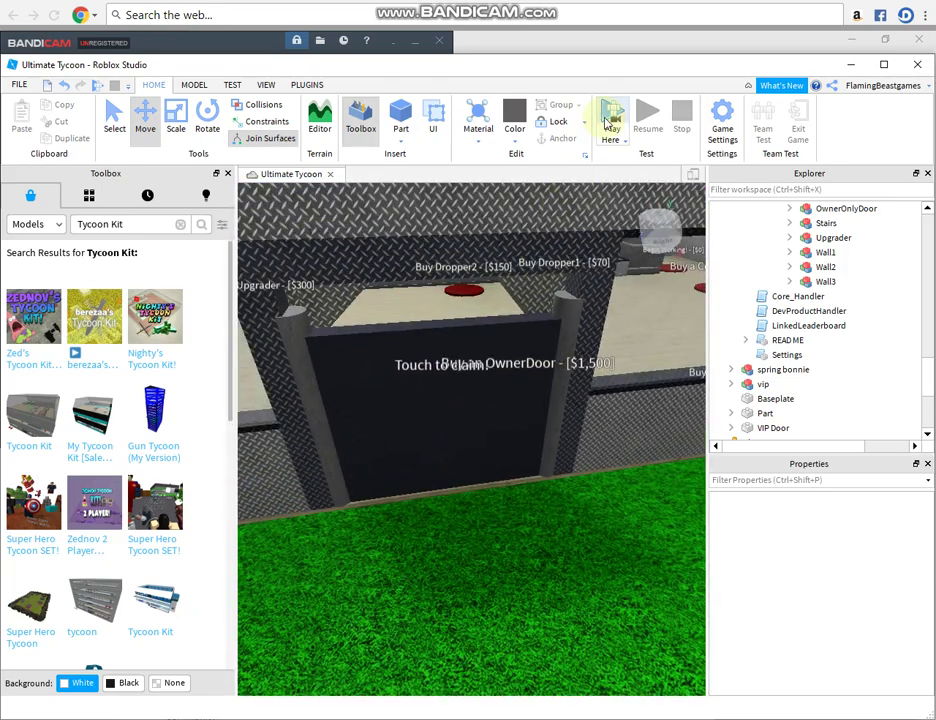
{"action": "left_click", "coordinate": [614, 116]}
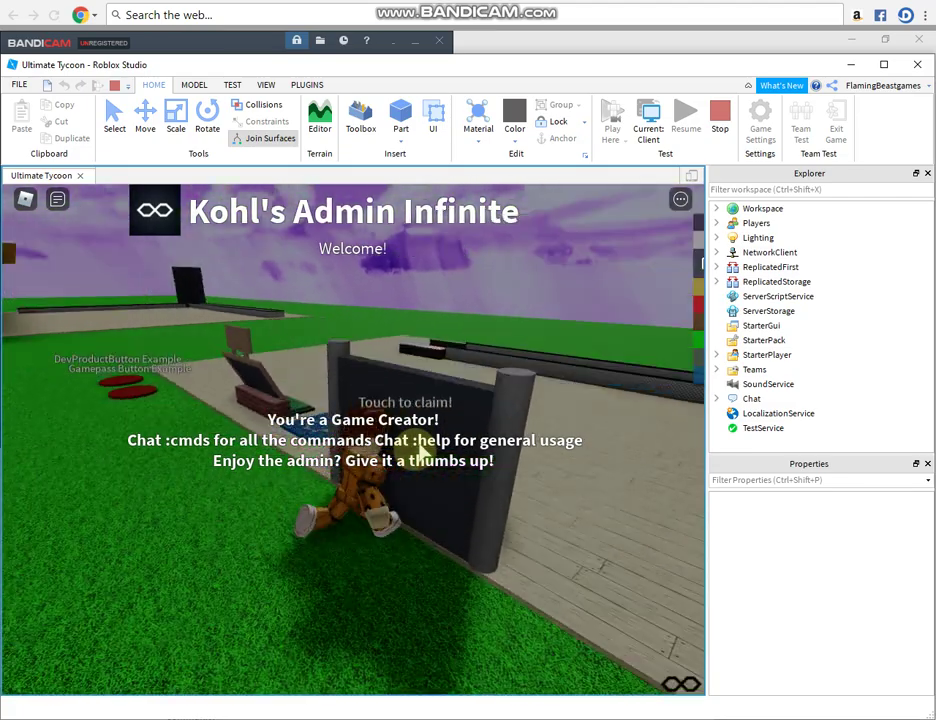
{"action": "key", "text": "w"}
{"action": "right_click_drag", "start_coordinate": [420, 452], "coordinate": [420, 448]}
{"action": "right_click_drag", "start_coordinate": [412, 345], "coordinate": [412, 340]}
{"action": "key", "text": "w"}
{"action": "key", "text": "w"}
{"action": "key", "text": "space"}
{"action": "key", "text": "w"}
{"action": "key", "text": "w"}
{"action": "right_click_drag", "start_coordinate": [330, 335], "coordinate": [330, 338]}
{"action": "key", "text": "w"}
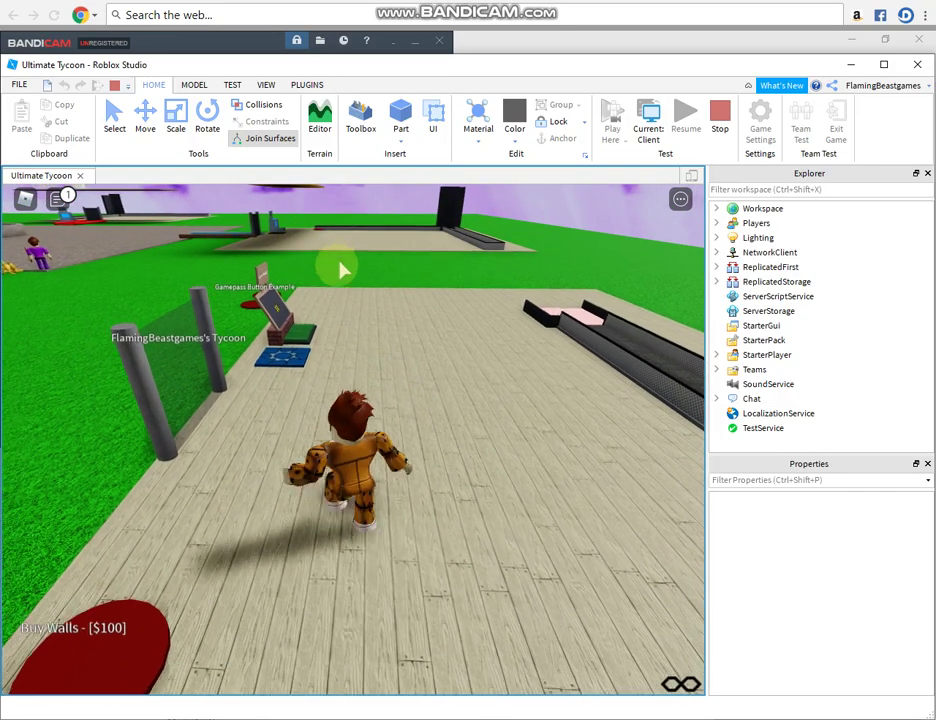
Walk to the manual dropper, operate it to produce blocks for the conveyor, and check the game chat.
{"action": "right_click_drag", "start_coordinate": [373, 371], "coordinate": [398, 373]}
{"action": "key", "text": "w"}
{"action": "key", "text": "w"}
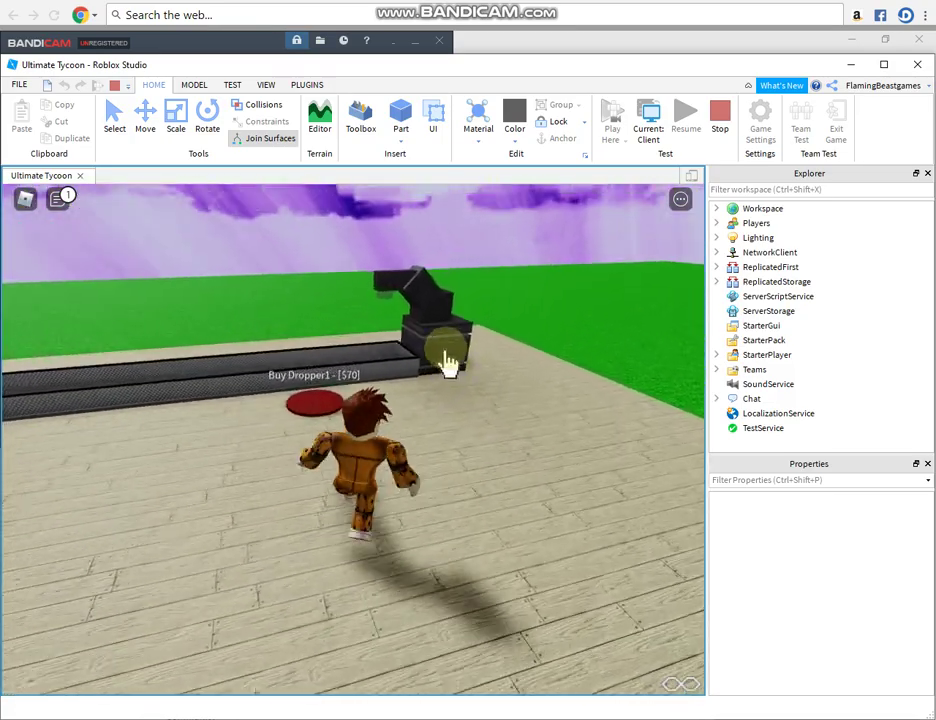
{"action": "key", "text": "w"}
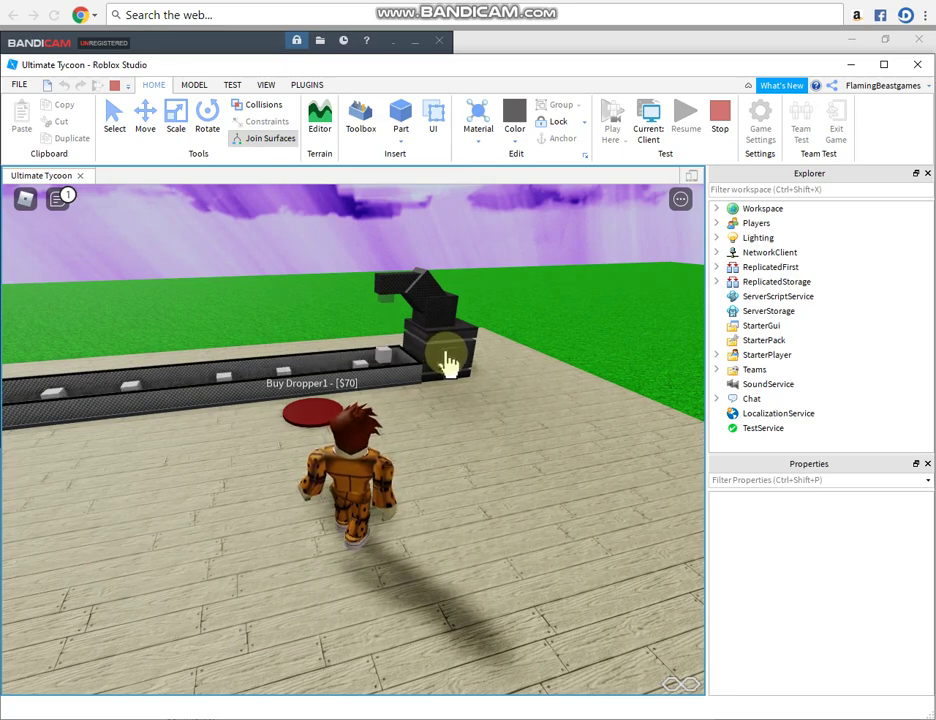
{"action": "left_click", "coordinate": [64, 204]}
{"action": "left_click", "coordinate": [59, 202]}
{"action": "key", "text": "w"}
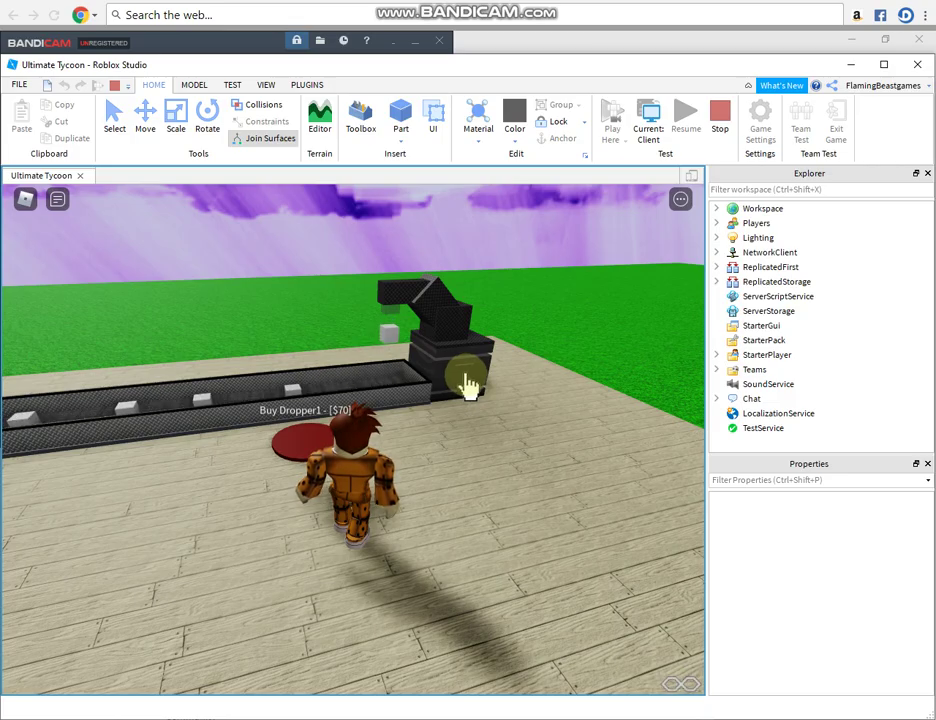
Follow the conveyor past the Buy Dropper1 button and return to the manual dropper to produce more blocks.
{"action": "right_click_drag", "start_coordinate": [466, 378], "coordinate": [469, 383]}
{"action": "key", "text": "w"}
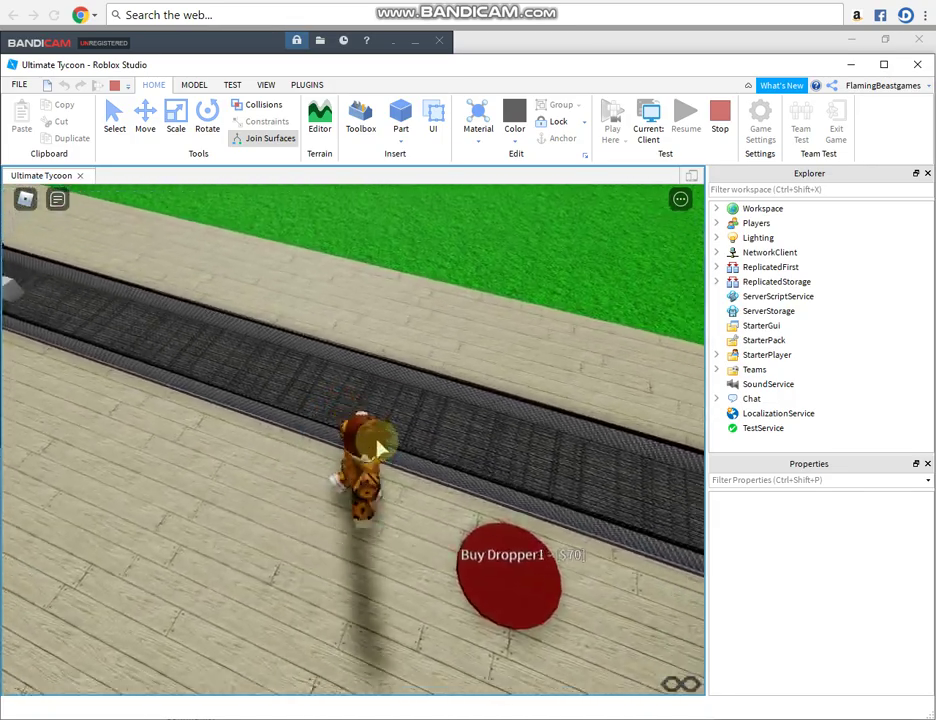
{"action": "key", "text": "space"}
{"action": "right_click_drag", "start_coordinate": [380, 428], "coordinate": [378, 383]}
{"action": "key", "text": "w"}
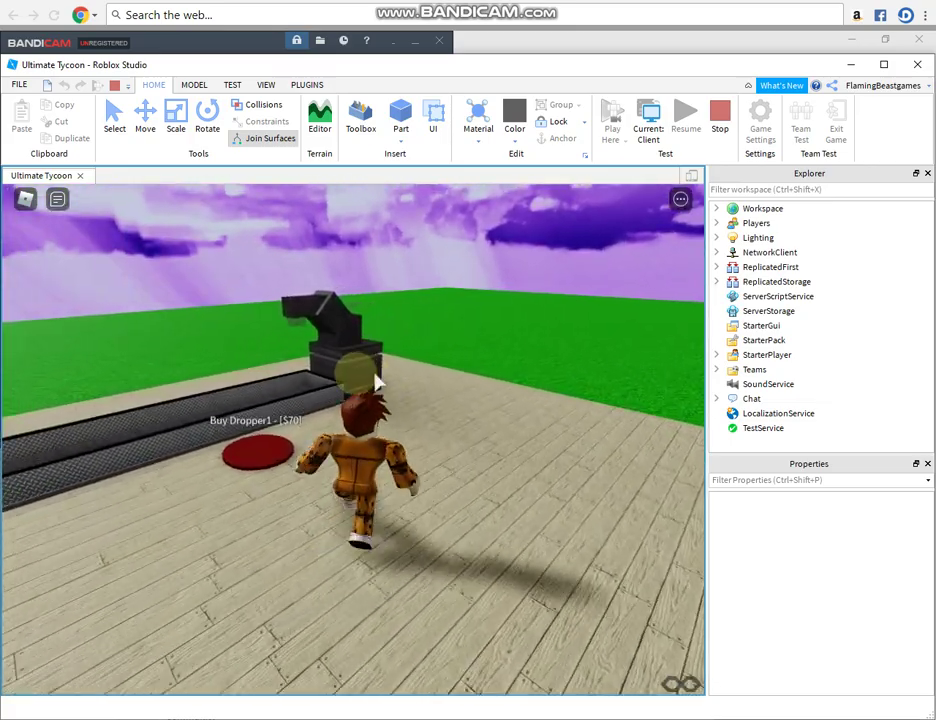
{"action": "key", "text": "w"}
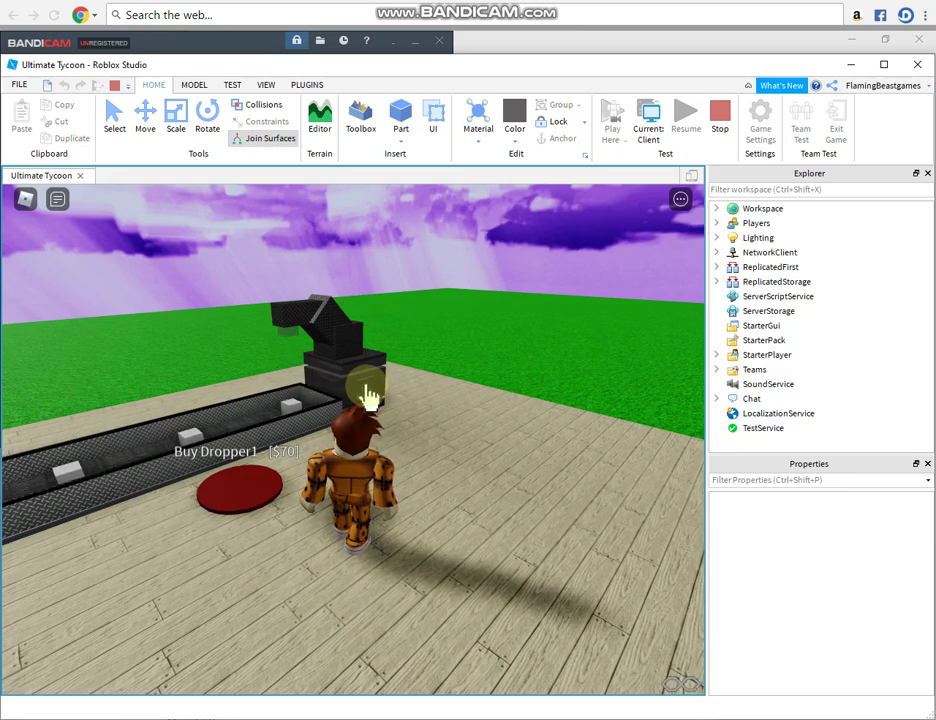
Walk around the tycoon floor and go back to the manual dropper to earn more cash.
{"action": "key", "text": "s"}
{"action": "right_click_drag", "start_coordinate": [427, 442], "coordinate": [427, 442]}
{"action": "key", "text": "w"}
{"action": "key", "text": "d"}
{"action": "key", "text": "s"}
{"action": "key", "text": "w"}
{"action": "key", "text": "d"}
{"action": "key", "text": "w"}
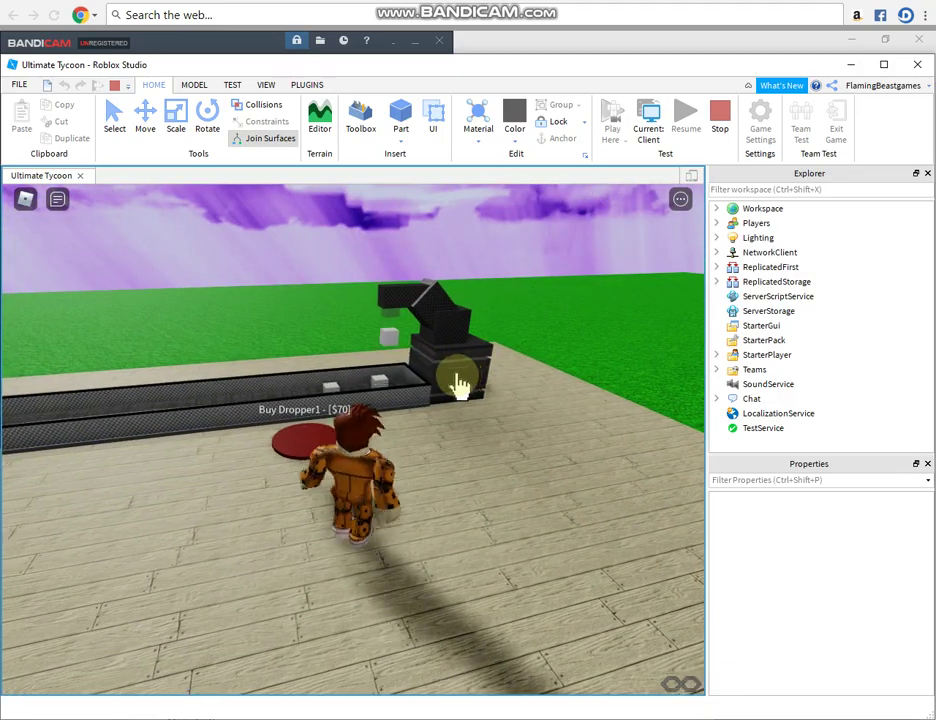
Check the cash on the leaderboard and buy Dropper1 for $70 in the play test.
{"action": "key", "text": "w"}
{"action": "right_click_drag", "start_coordinate": [194, 482], "coordinate": [194, 482]}
{"action": "key", "text": "w"}
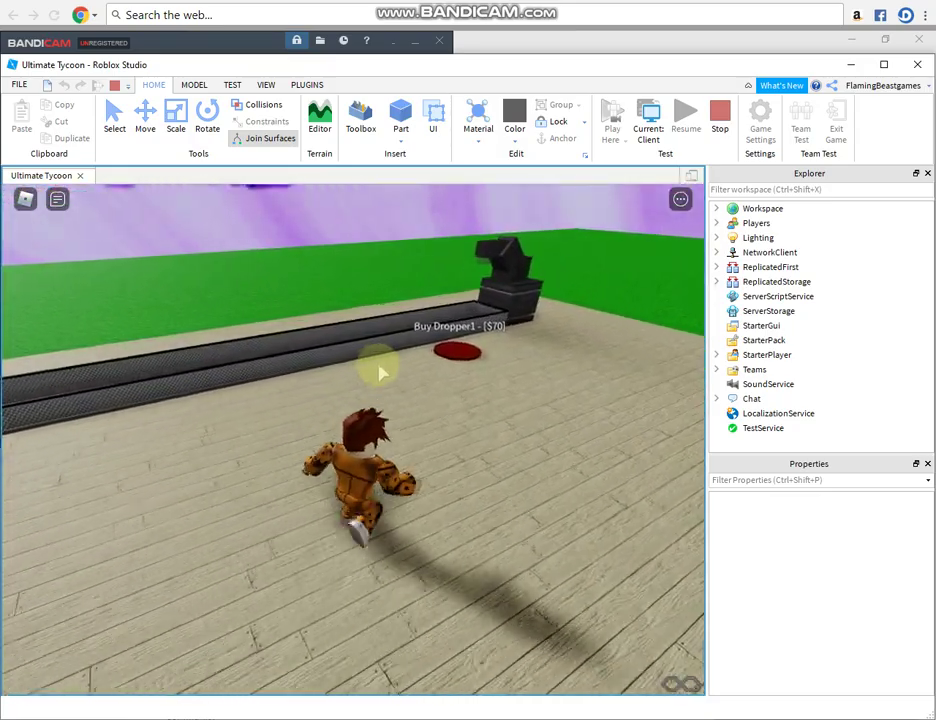
{"action": "key", "text": "w"}
{"action": "key", "text": "Tab"}
{"action": "right_click_drag", "start_coordinate": [380, 372], "coordinate": [380, 372]}
{"action": "key", "text": "Tab"}
{"action": "key", "text": "a"}
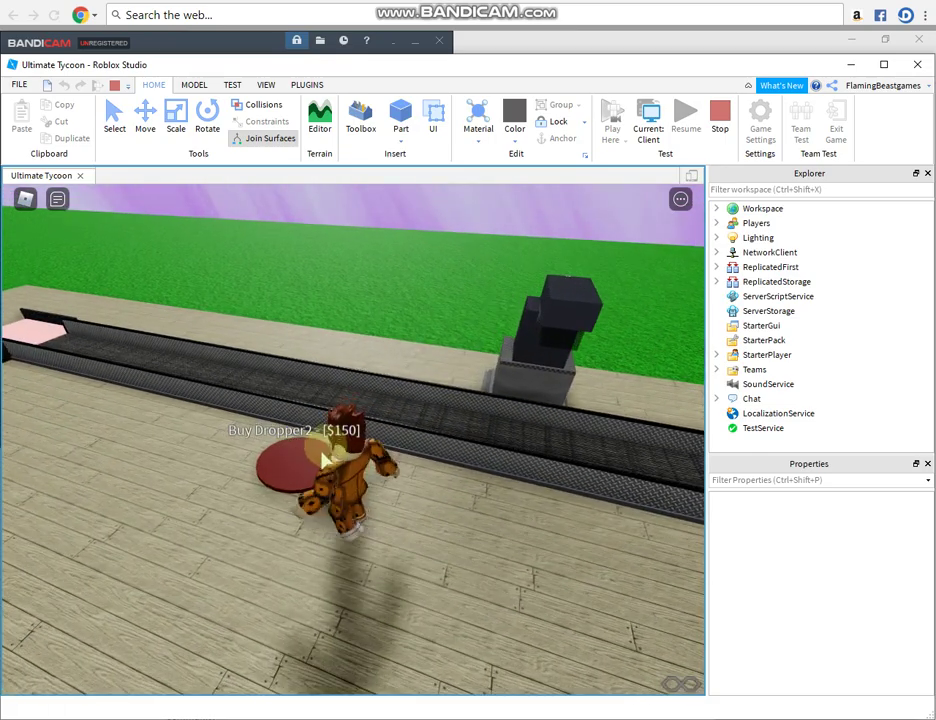
Inspect the purchased dropper, walk to the cash collector, and view the in-game settings before resuming play.
{"action": "right_click_drag", "start_coordinate": [334, 467], "coordinate": [334, 467]}
{"action": "key", "text": "d"}
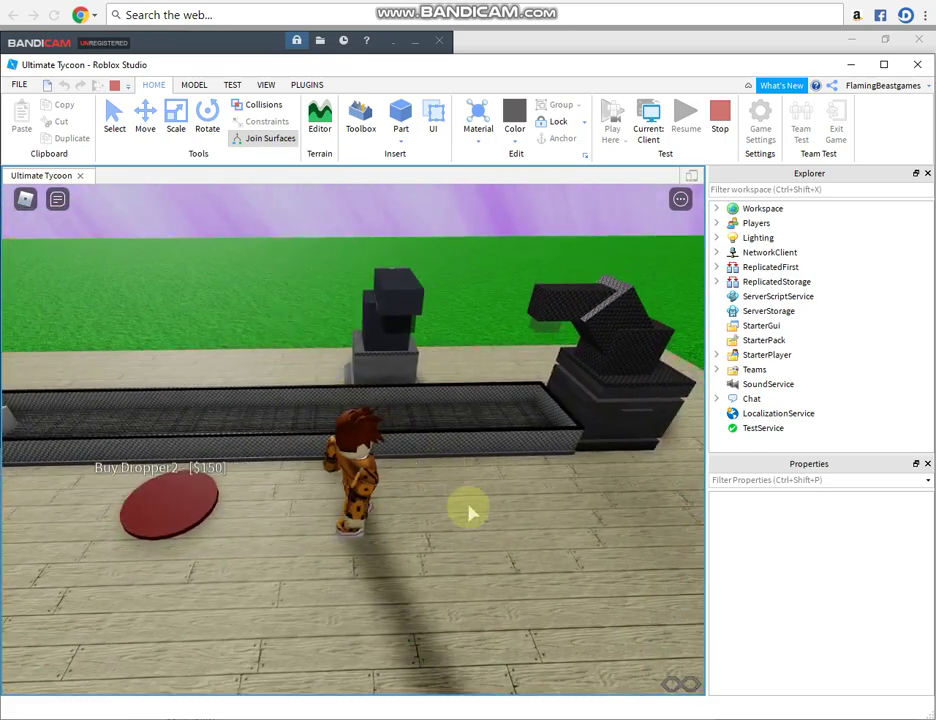
{"action": "right_click_drag", "start_coordinate": [407, 517], "coordinate": [407, 517]}
{"action": "key", "text": "w"}
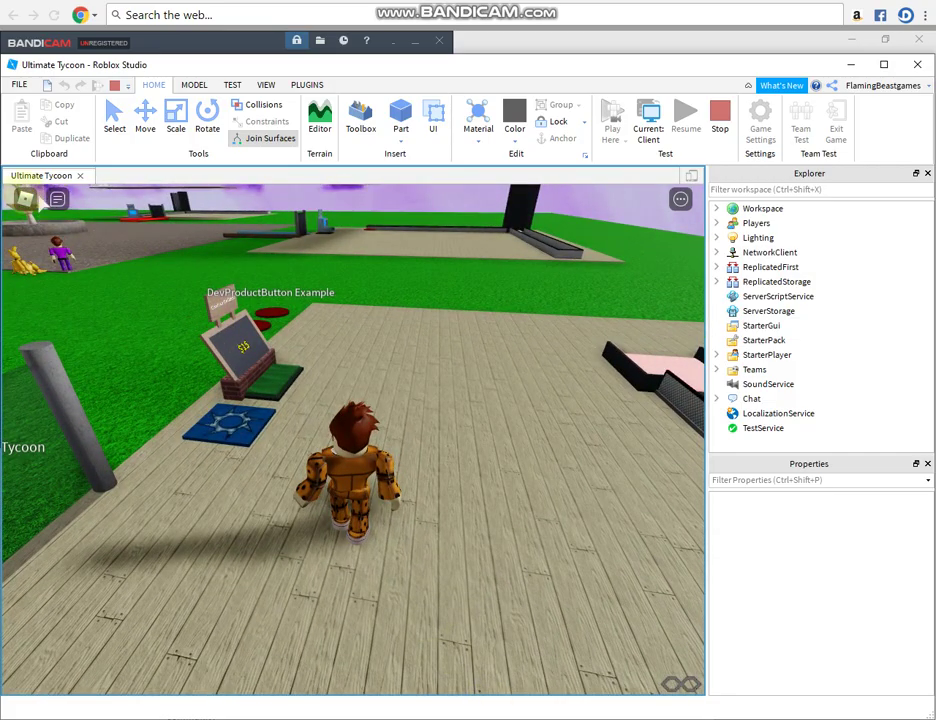
{"action": "left_click", "coordinate": [24, 198]}
{"action": "left_click", "coordinate": [247, 259]}
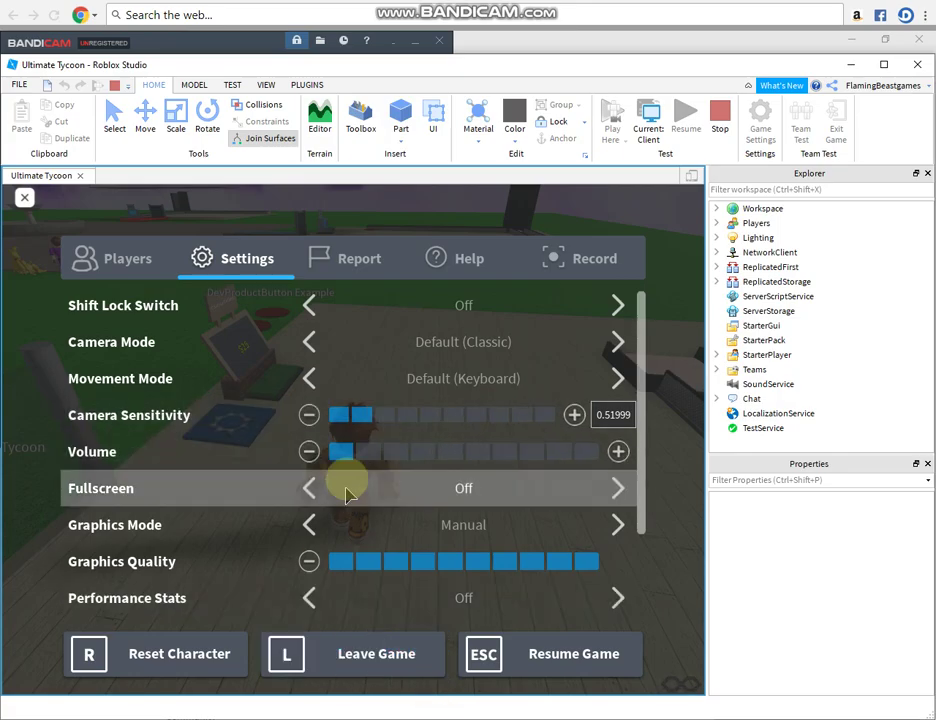
{"action": "left_click", "coordinate": [507, 649]}
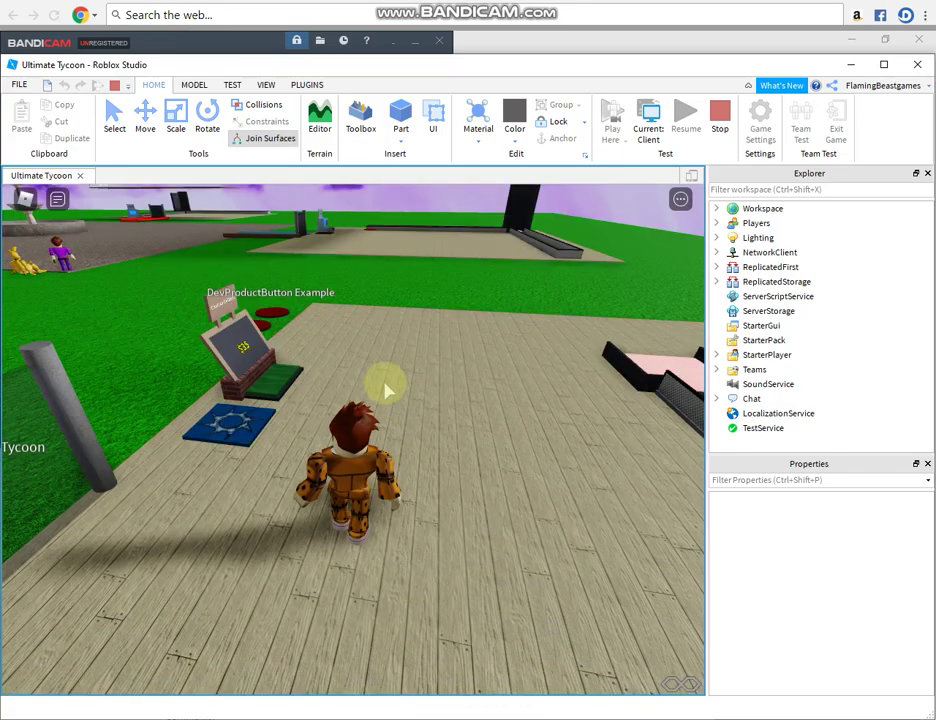
Look at the DevProduct and Gamepass example buttons, check the leaderboard, and return to the manual dropper.
{"action": "key", "text": "w"}
{"action": "key", "text": "w"}
{"action": "right_click_drag", "start_coordinate": [402, 392], "coordinate": [403, 388]}
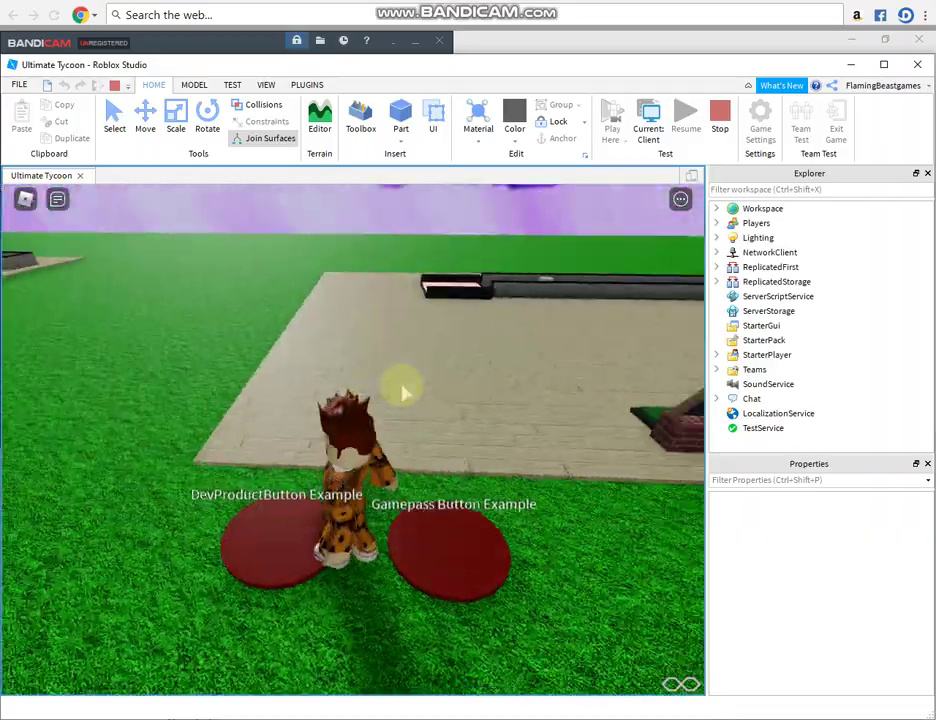
{"action": "right_click_drag", "start_coordinate": [407, 516], "coordinate": [407, 516]}
{"action": "key", "text": "w"}
{"action": "key", "text": "w"}
{"action": "key", "text": "Tab"}
{"action": "key", "text": "Tab"}
{"action": "key", "text": "w"}
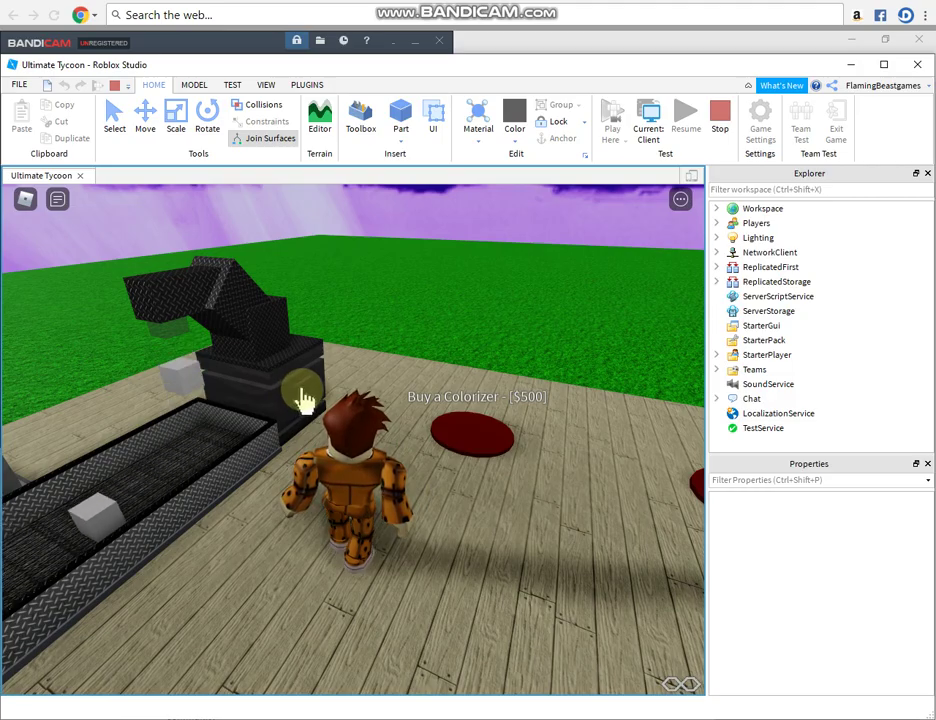
Visit the cash collector and buy Dropper2 for $150 beside the conveyor.
{"action": "key", "text": "w"}
{"action": "right_click_drag", "start_coordinate": [600, 681], "coordinate": [600, 681]}
{"action": "key", "text": "w"}
{"action": "right_click_drag", "start_coordinate": [503, 390], "coordinate": [503, 390]}
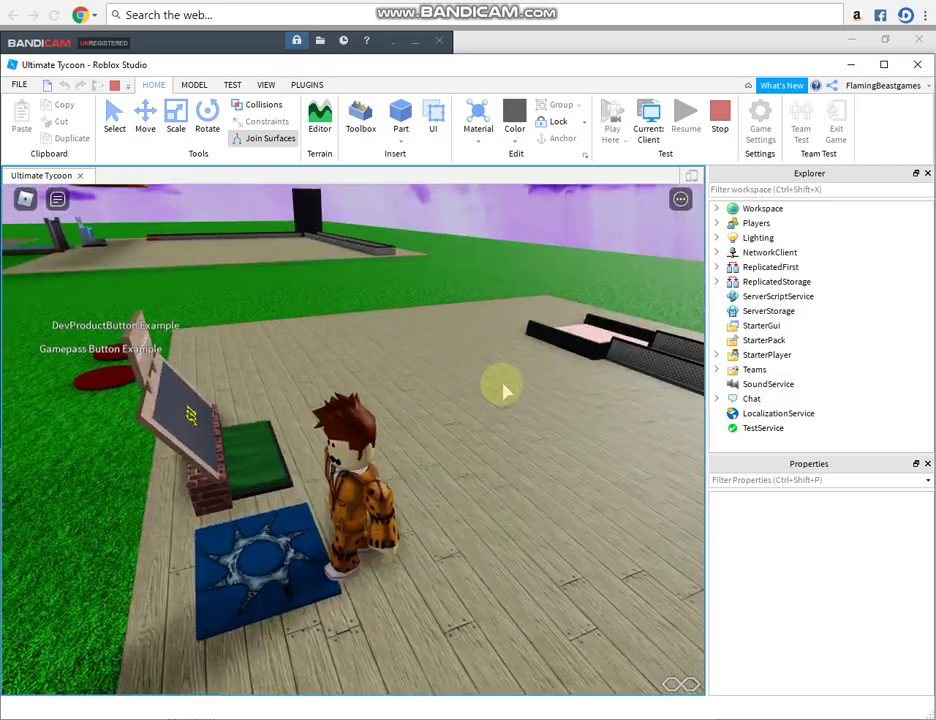
{"action": "key", "text": "s"}
{"action": "key", "text": "d"}
{"action": "left_click", "coordinate": [541, 671]}
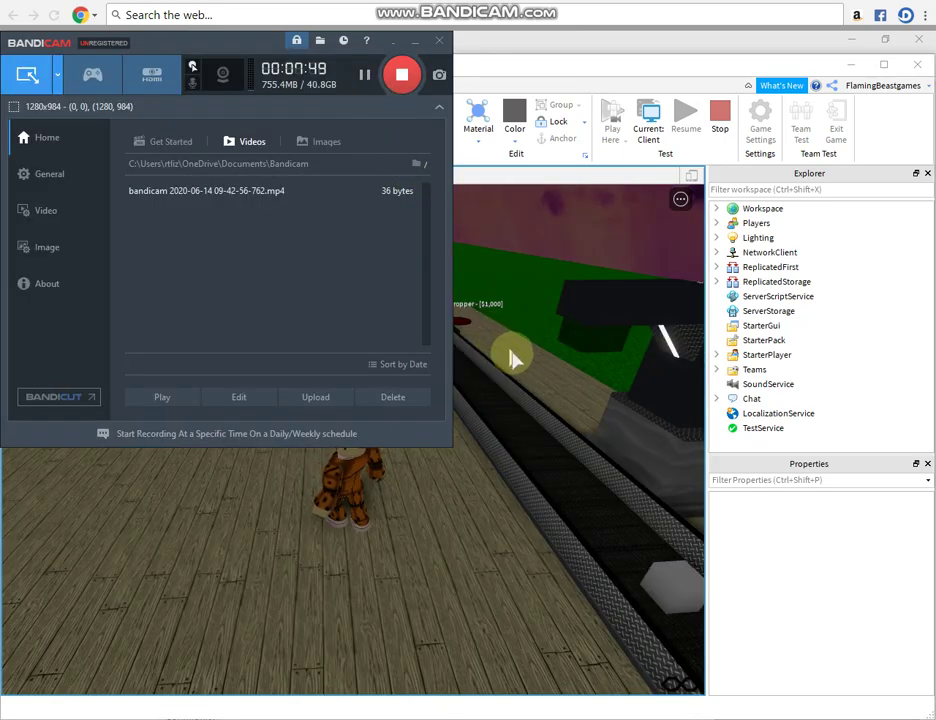
{"action": "left_click", "coordinate": [512, 358]}
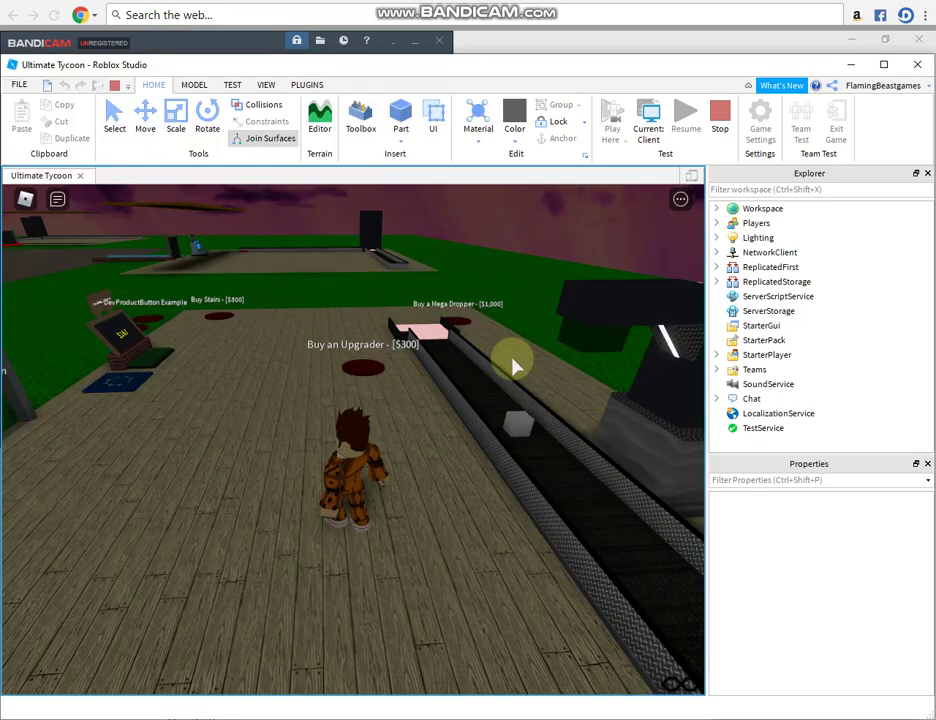
Check the player's cash on the leaderboard and collect the accumulated money at the collector.
{"action": "right_click_drag", "start_coordinate": [339, 358], "coordinate": [339, 358]}
{"action": "key", "text": "w"}
{"action": "key", "text": "Tab"}
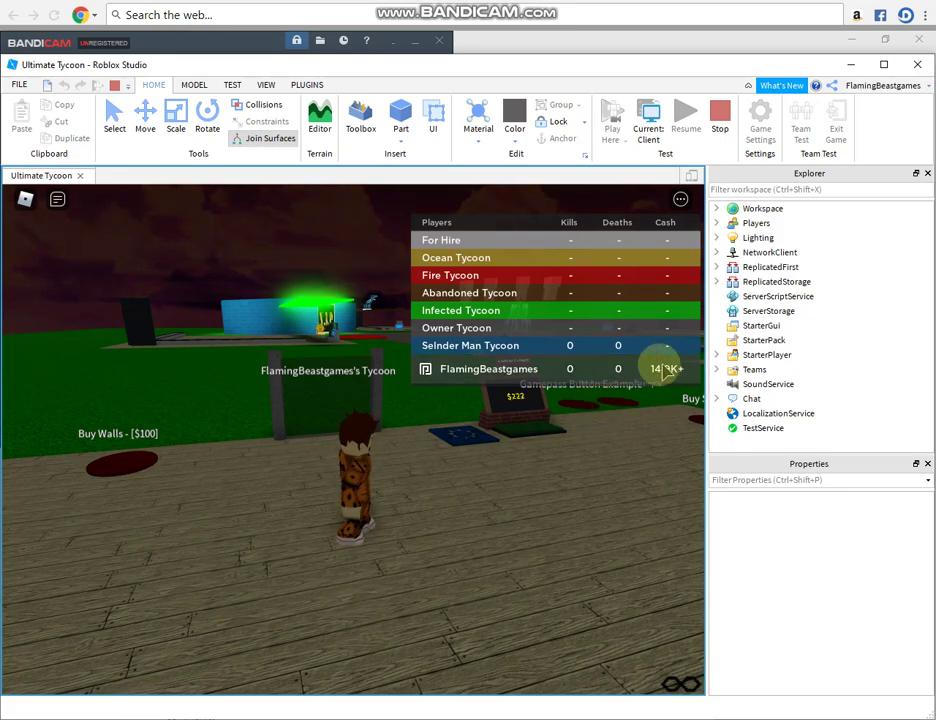
{"action": "right_click_drag", "start_coordinate": [355, 430], "coordinate": [355, 430]}
{"action": "key", "text": "w"}
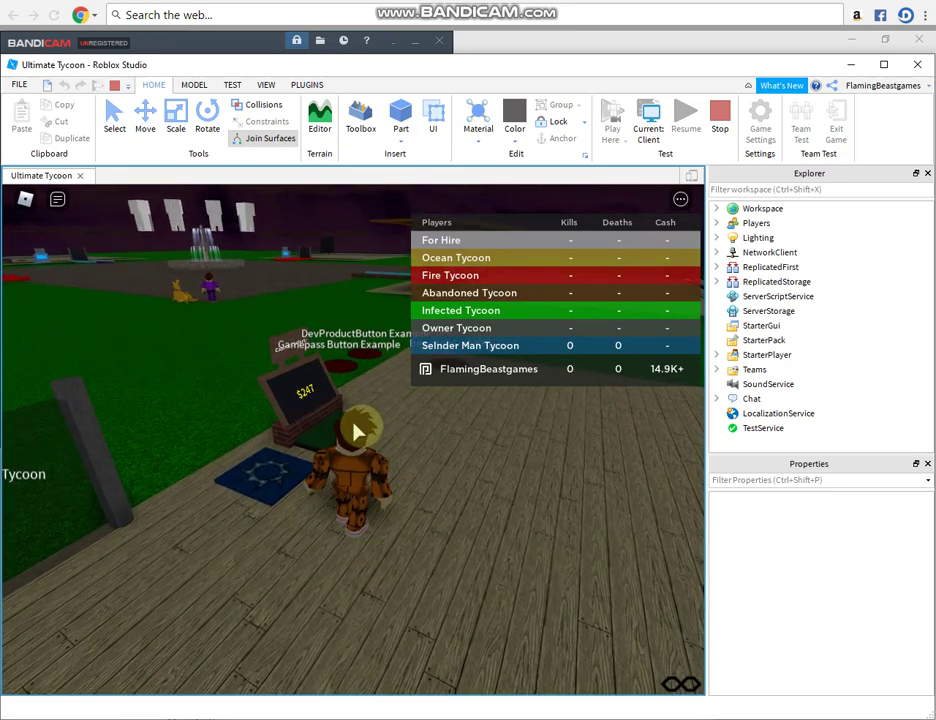
{"action": "key", "text": "Tab"}
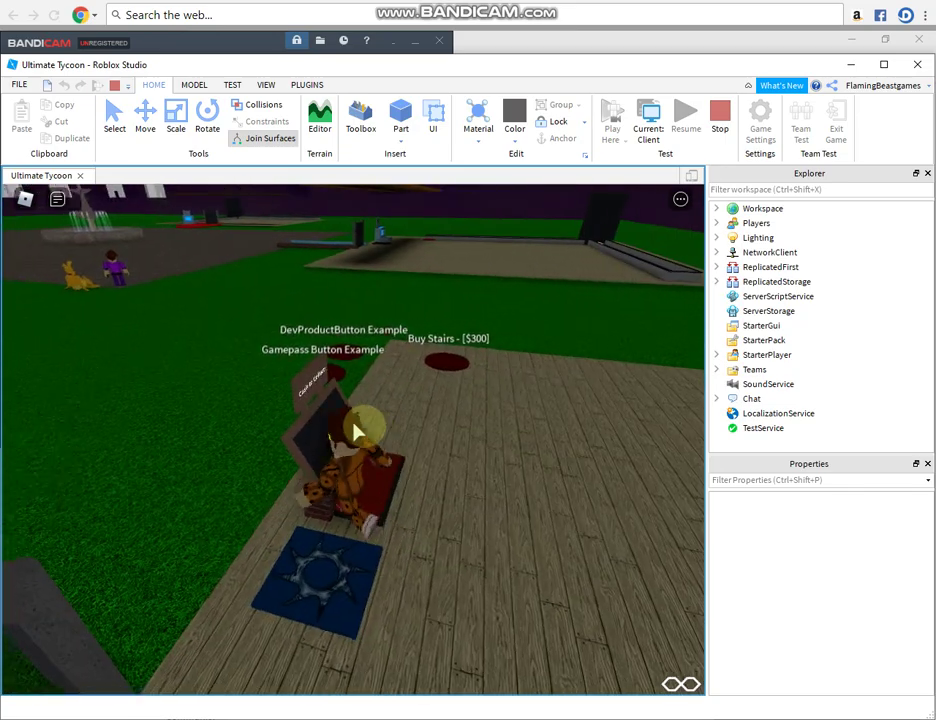
Buy the Upgrader for $300 on the conveyor in the play test.
{"action": "key", "text": "w"}
{"action": "right_click_drag", "start_coordinate": [355, 424], "coordinate": [399, 387]}
{"action": "key", "text": "w"}
{"action": "key", "text": "w"}
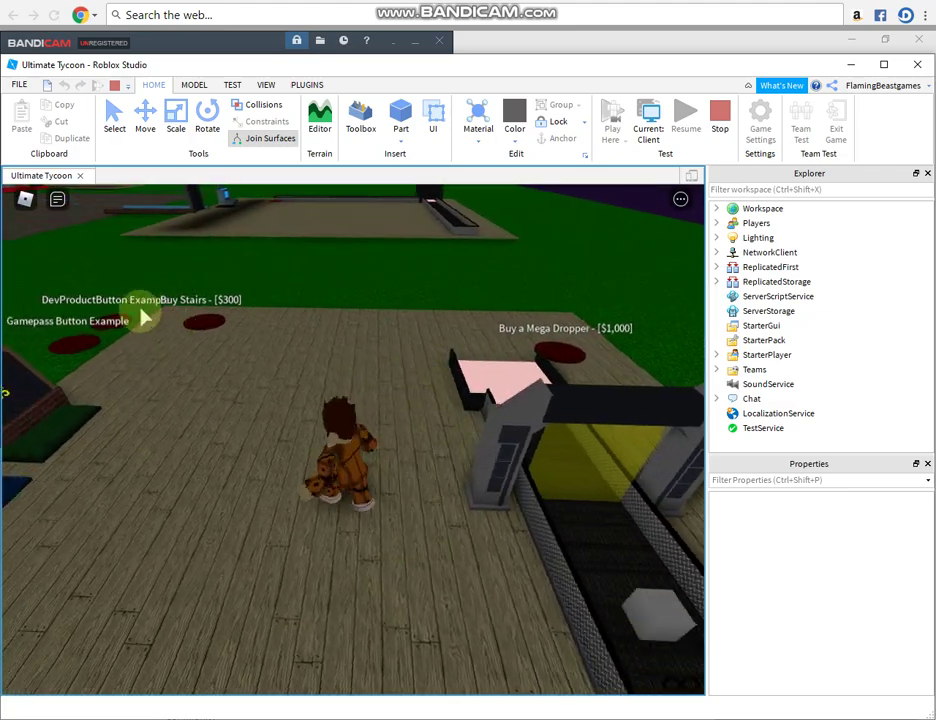
Buy the Stairs for $300 to test the custom purchase button.
{"action": "key", "text": "w"}
{"action": "key", "text": "w"}
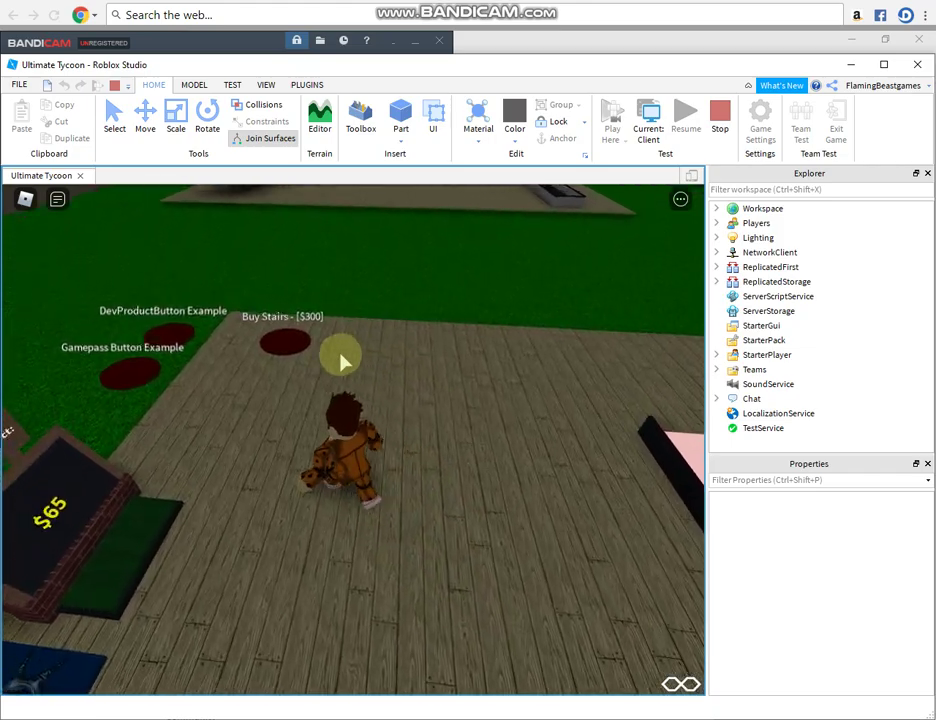
{"action": "right_click_drag", "start_coordinate": [342, 360], "coordinate": [342, 360]}
{"action": "key", "text": "d"}
{"action": "key", "text": "a"}
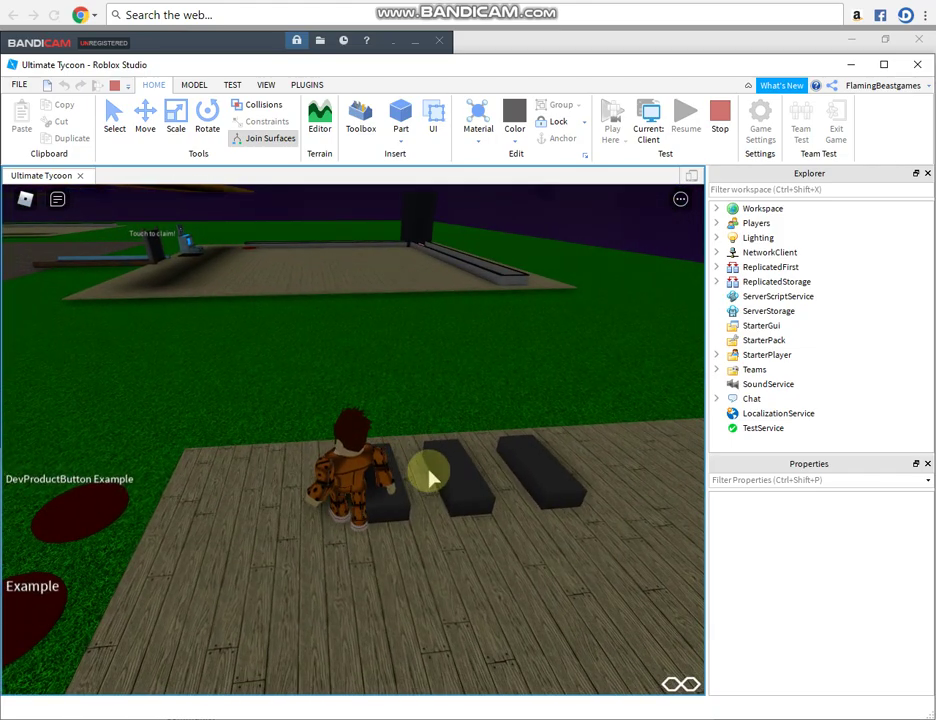
Try jumping up the purchased stairs, then buy the tycoon's walls and the owner-only door.
{"action": "right_click_drag", "start_coordinate": [469, 411], "coordinate": [412, 443]}
{"action": "key", "text": "space"}
{"action": "key", "text": "d"}
{"action": "key", "text": "space"}
{"action": "key", "text": "a"}
{"action": "key", "text": "w"}
{"action": "key", "text": "Tab"}
{"action": "key", "text": "Tab"}
{"action": "right_click_drag", "start_coordinate": [313, 424], "coordinate": [313, 424]}
{"action": "scroll", "coordinate": [313, 432], "scroll_direction": "down", "scroll_amount": 4}
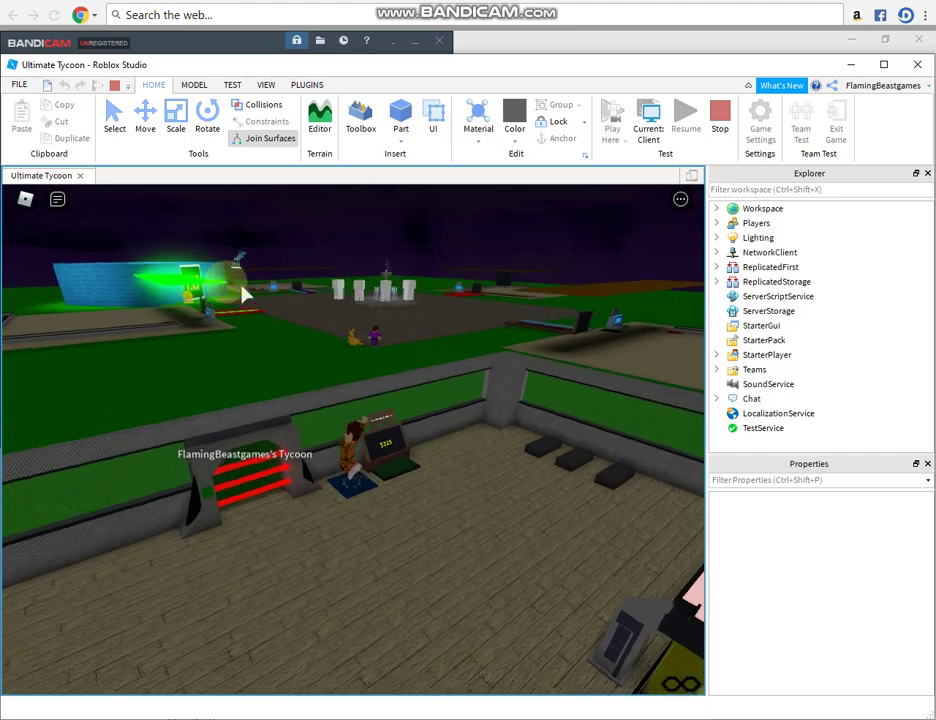
Stop the play test and delete the Zednov's Tycoon Kit model from the Workspace.
{"action": "key", "text": "s"}
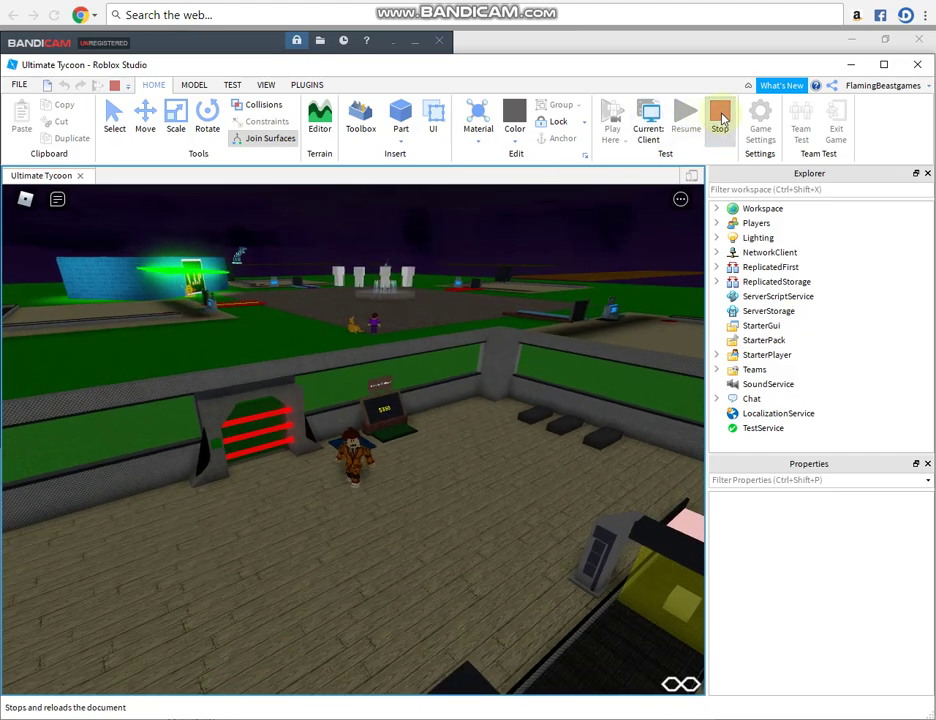
{"action": "left_click", "coordinate": [720, 118]}
{"action": "scroll", "coordinate": [397, 389], "scroll_direction": "down", "scroll_amount": 5}
{"action": "left_click", "coordinate": [422, 428]}
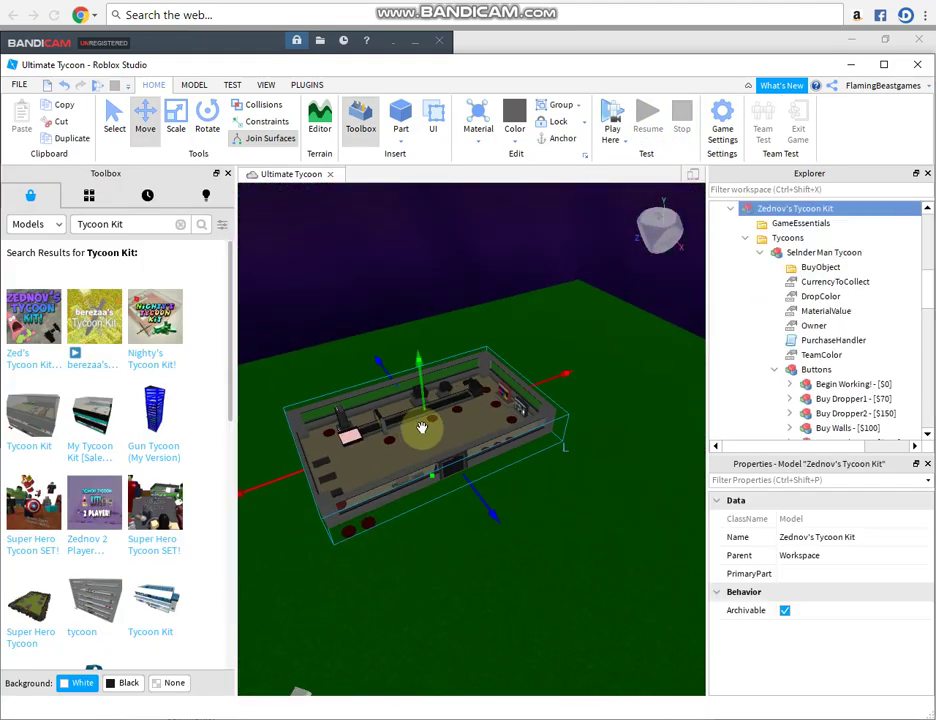
{"action": "key", "text": "Delete"}
Go to the grass area beside the stone plaza and open the asset details of Zed's Tycoon Kit.
{"action": "scroll", "coordinate": [470, 430], "scroll_direction": "down", "scroll_amount": 2}
{"action": "mouse_move", "coordinate": [470, 430]}
{"action": "right_mouse_down"}
{"action": "mouse_move", "coordinate": [456, 426]}
{"action": "mouse_move", "coordinate": [472, 434]}
{"action": "right_mouse_up"}
{"action": "scroll", "coordinate": [470, 428], "scroll_direction": "up", "scroll_amount": 3}
{"action": "key", "text": "w"}
{"action": "key", "text": "w"}
{"action": "key", "text": "s"}
{"action": "key", "text": "w"}
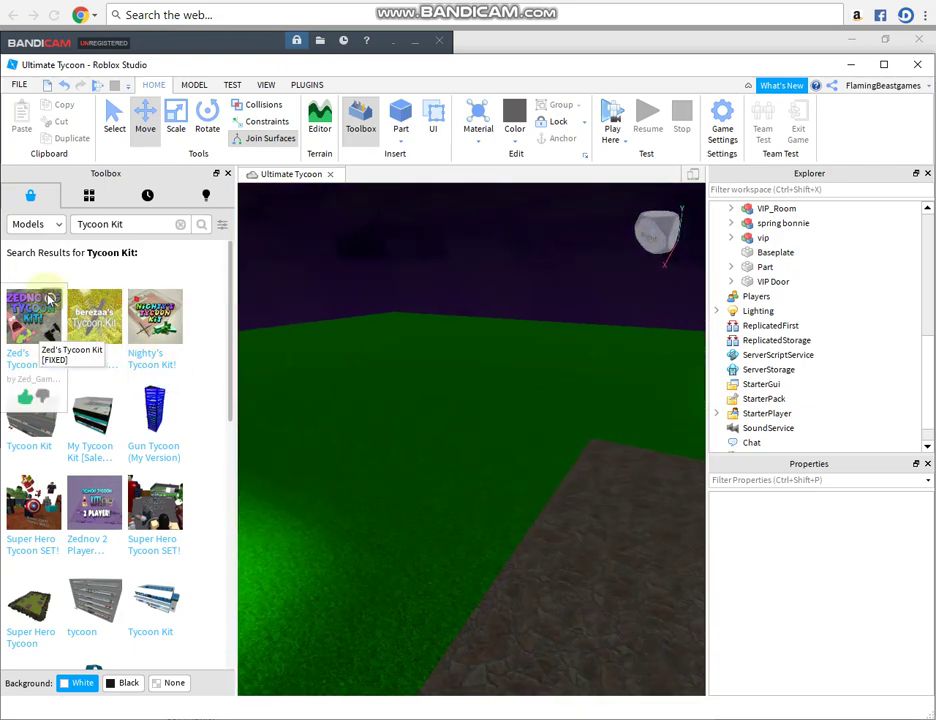
{"action": "left_click", "coordinate": [48, 298]}
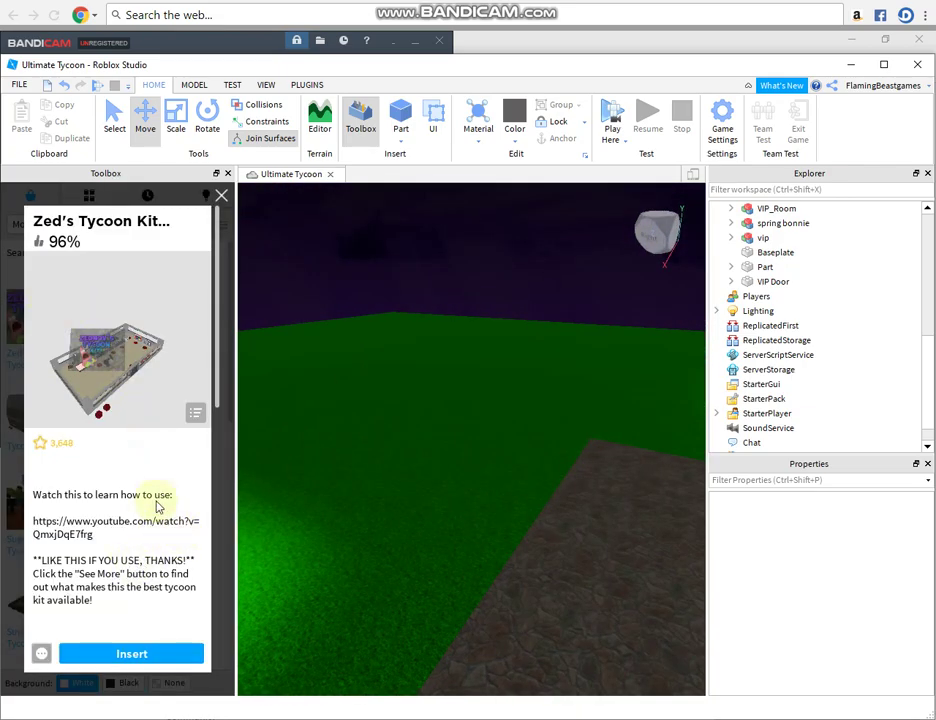
Check which objects Zed's Tycoon Kit contains, then close its asset details.
{"action": "left_click", "coordinate": [197, 414]}
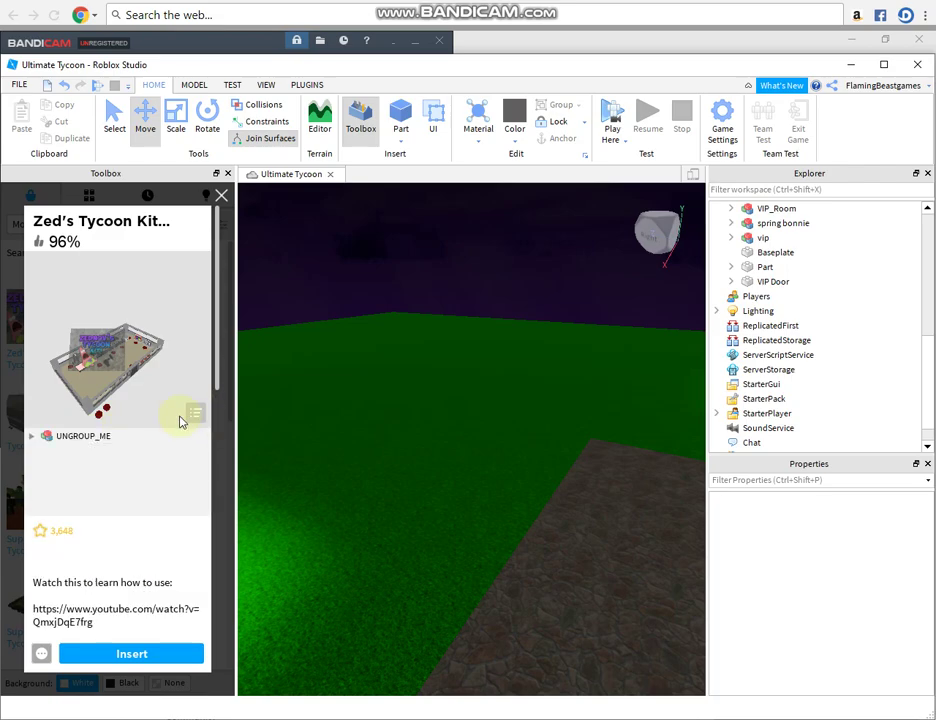
{"action": "left_click", "coordinate": [197, 414]}
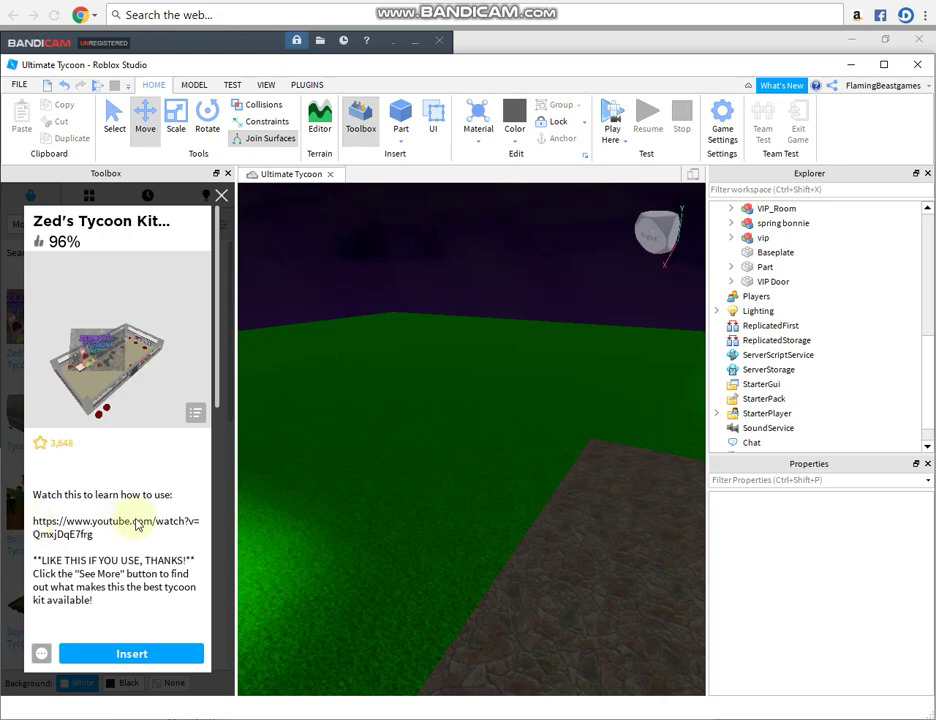
{"action": "left_click", "coordinate": [221, 195]}
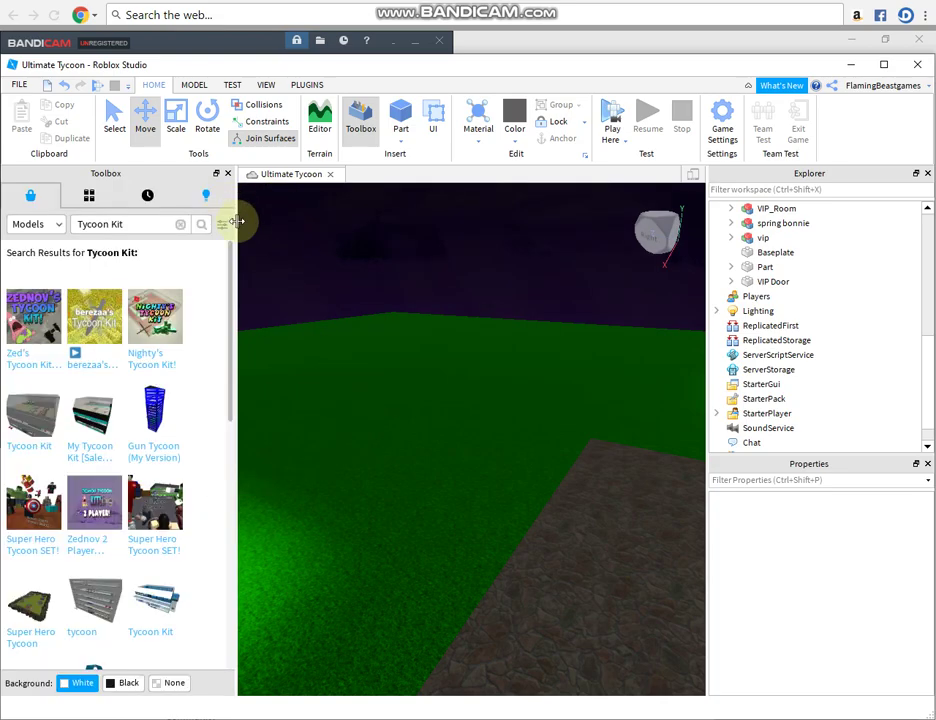
Look over the existing tycoons around the plaza, close the Toolbox, and bring the central fountain into view.
{"action": "right_click_drag", "start_coordinate": [393, 333], "coordinate": [449, 398]}
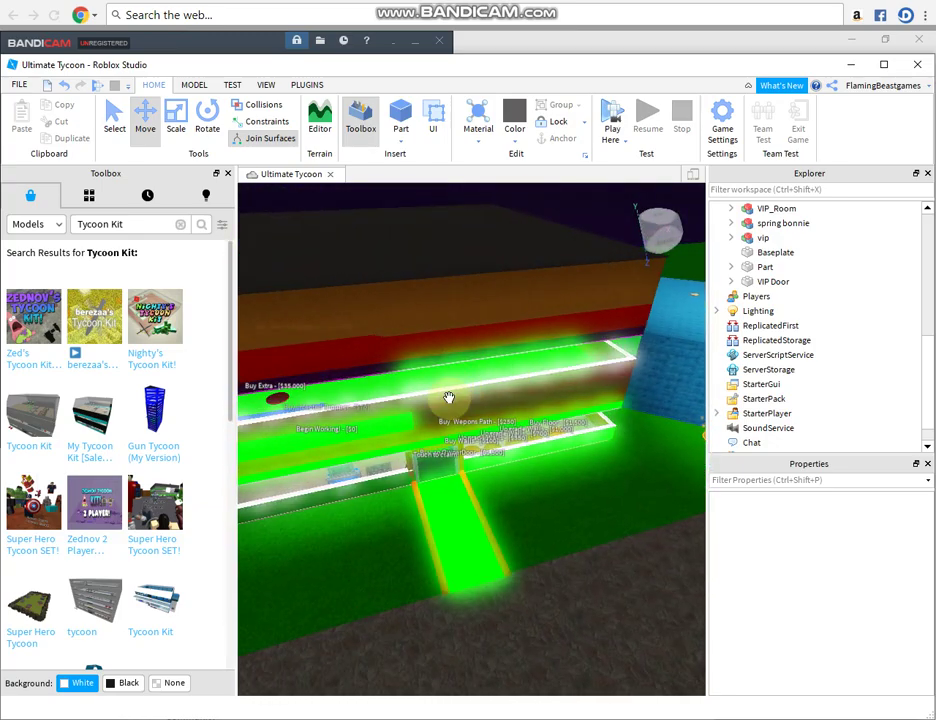
{"action": "right_click_drag", "start_coordinate": [458, 455], "coordinate": [455, 455]}
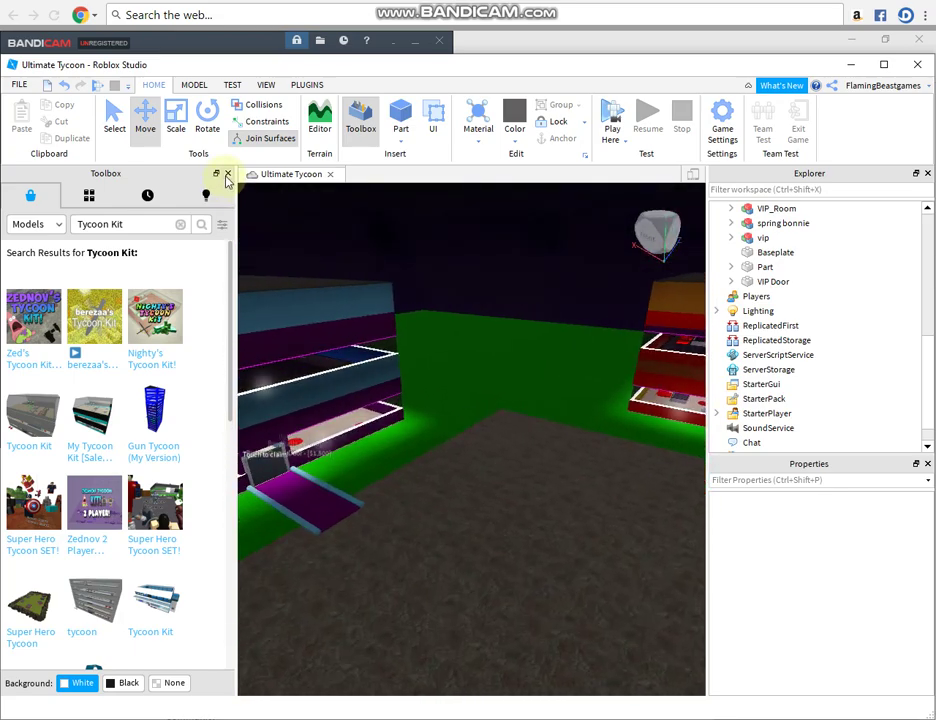
{"action": "left_click", "coordinate": [227, 174]}
{"action": "right_click_drag", "start_coordinate": [403, 397], "coordinate": [445, 610]}
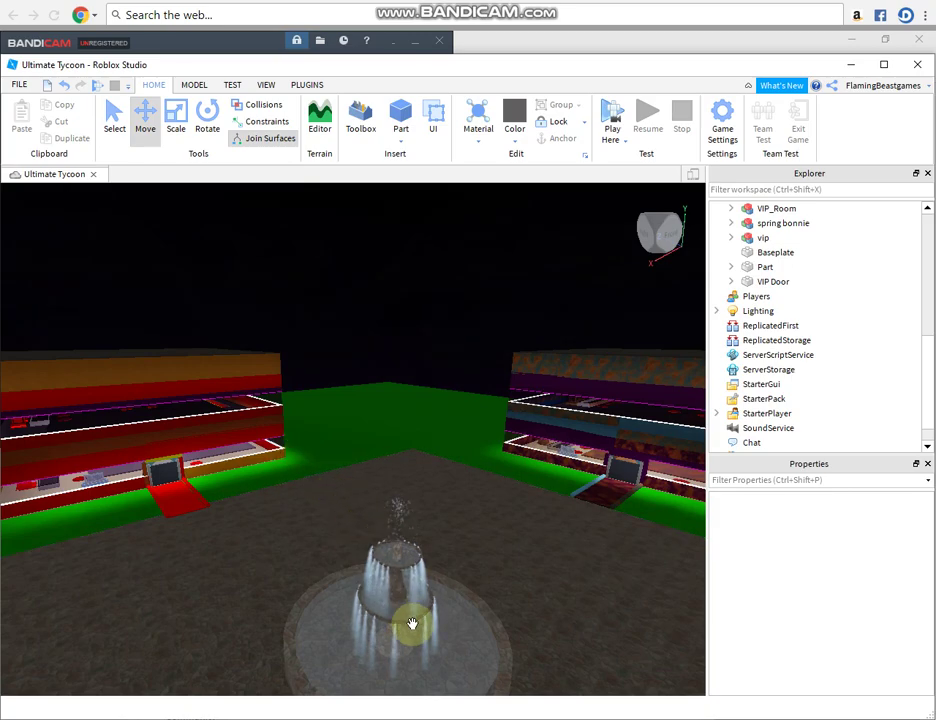
{"action": "left_click", "coordinate": [518, 717]}
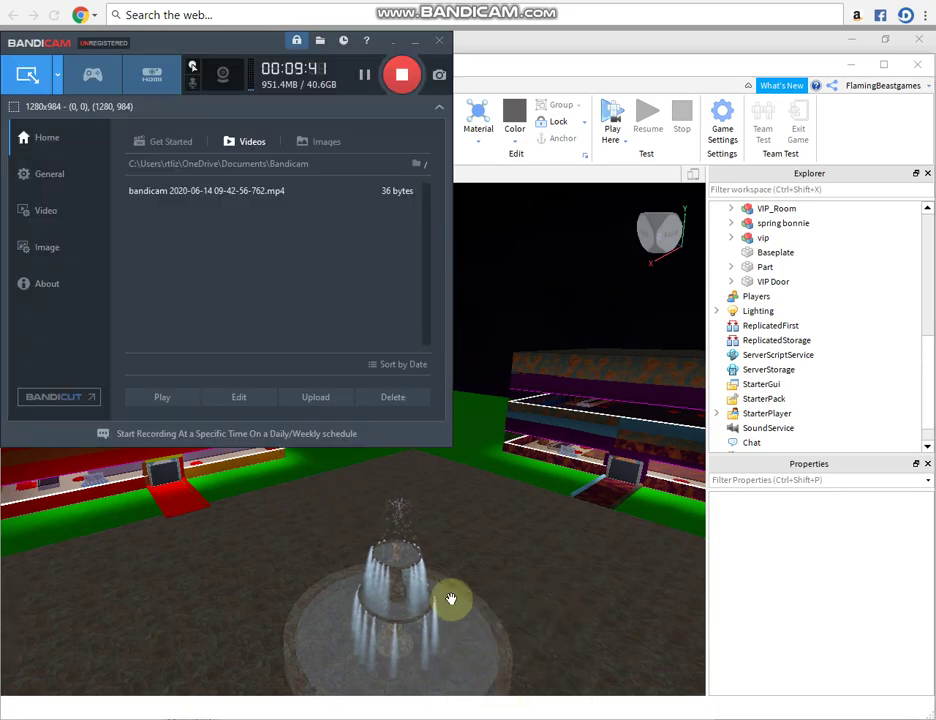